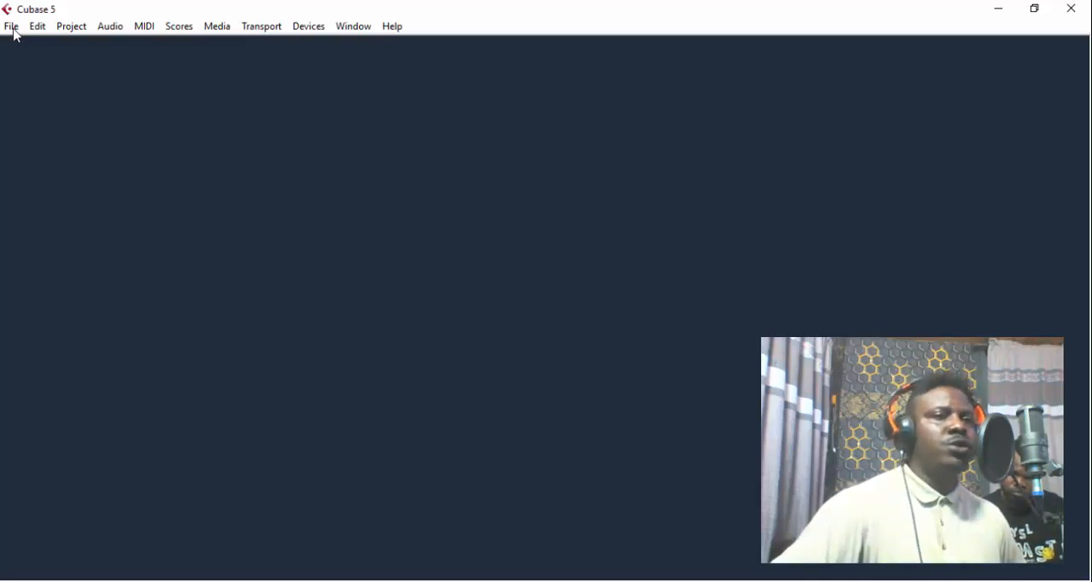
# - Start a new project with the option to be prompted for its location
pyautogui.click(13, 29)
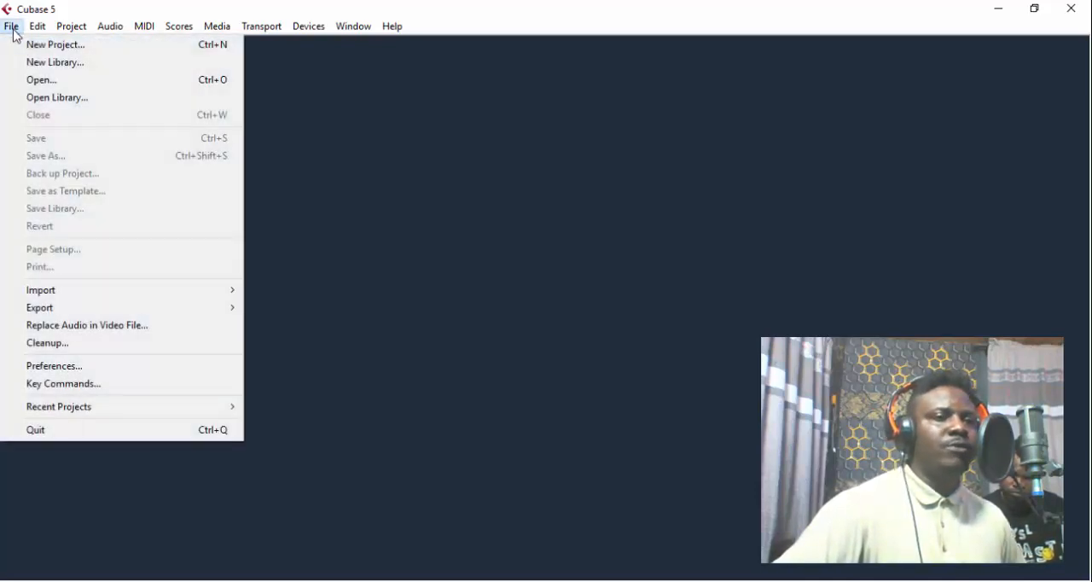
pyautogui.click(50, 53)
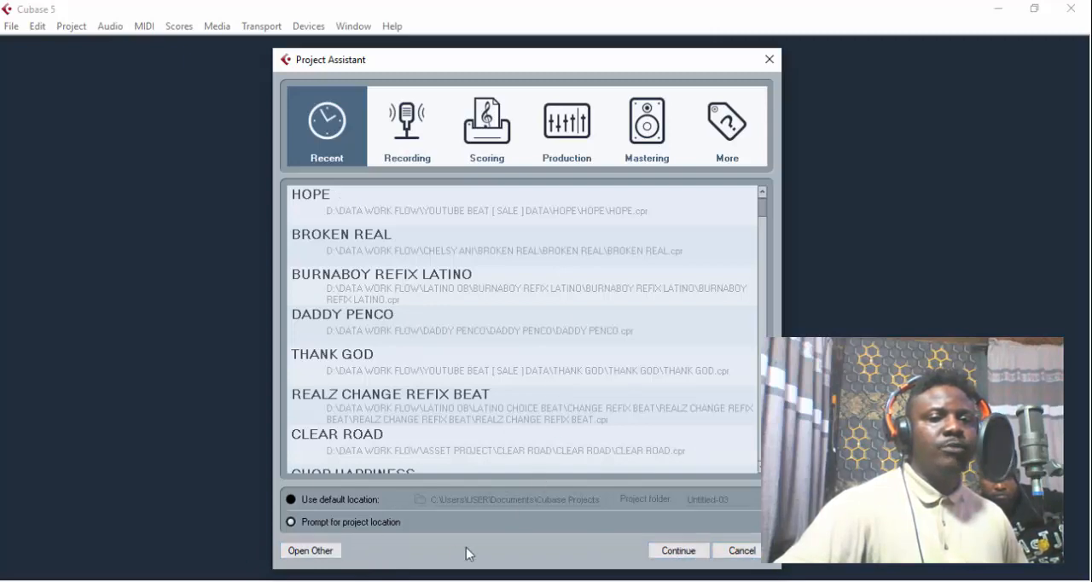
pyautogui.click(700, 552)
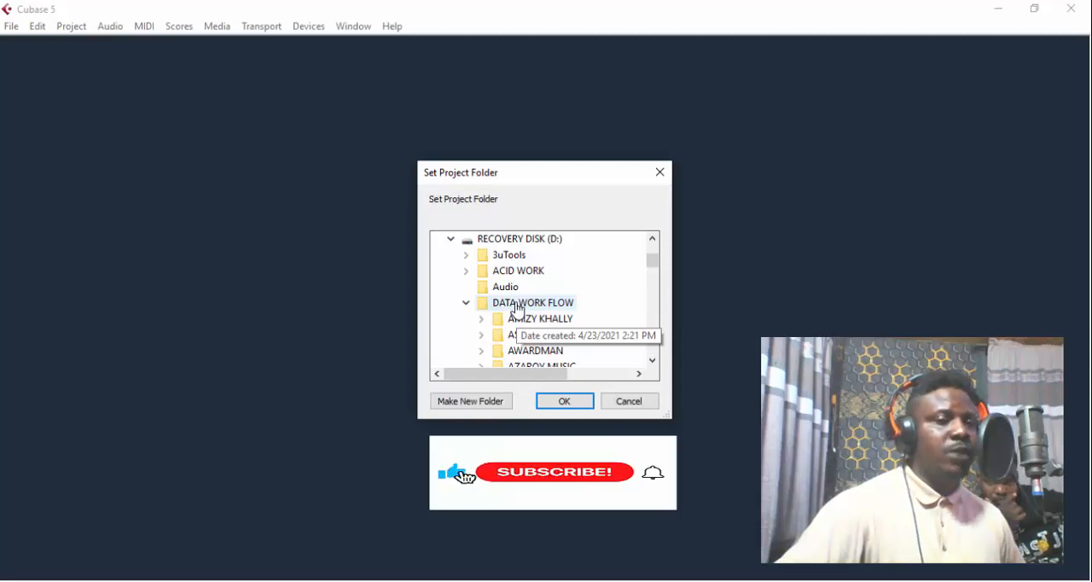
# - Create a folder named CUBASE SETUP inside DATA WORK FLOW on drive D and copy its name
pyautogui.click(517, 310)
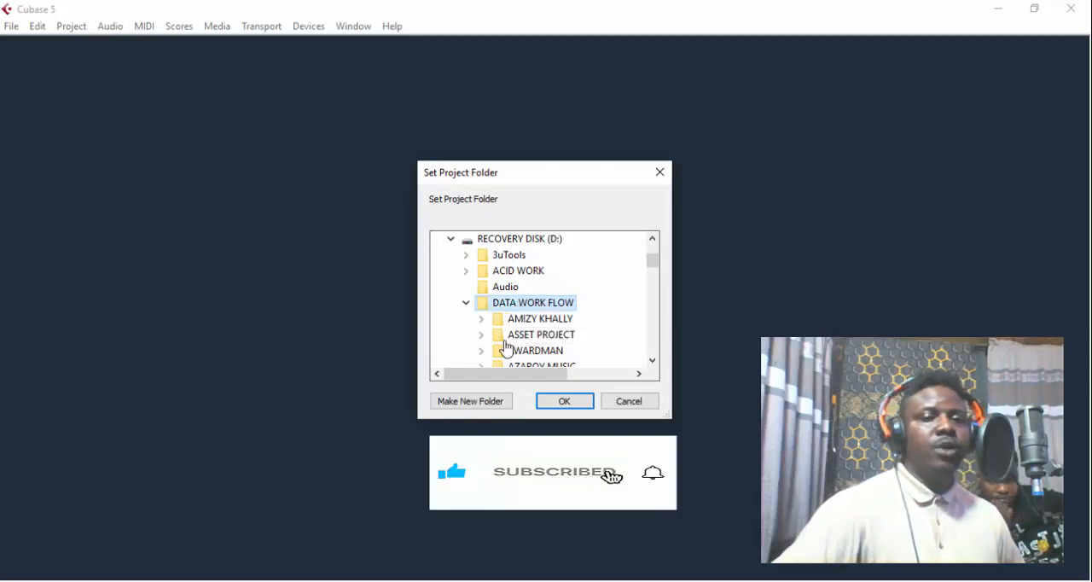
pyautogui.click(471, 401)
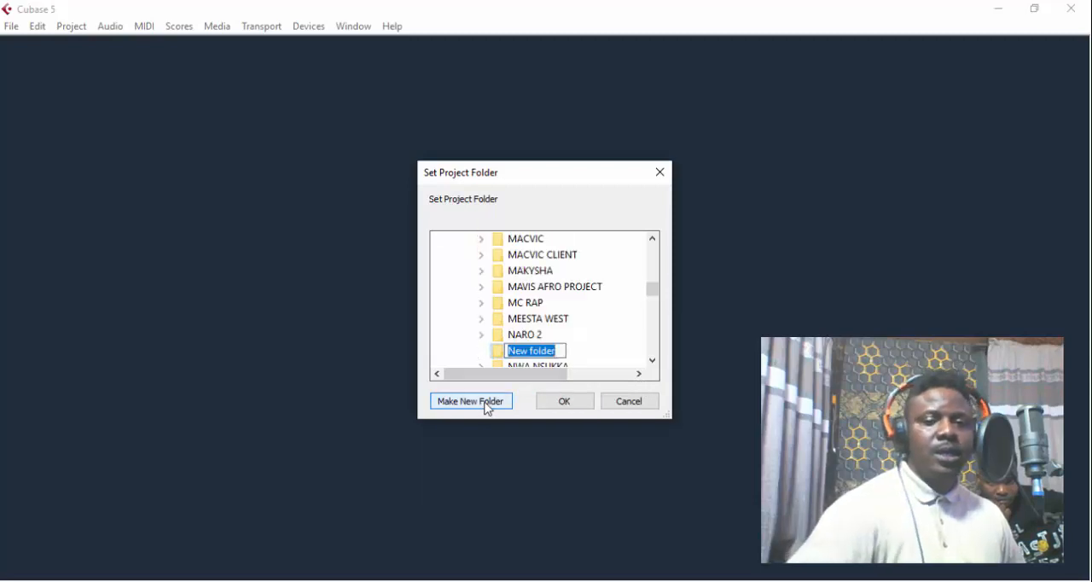
pyautogui.write('CUB')
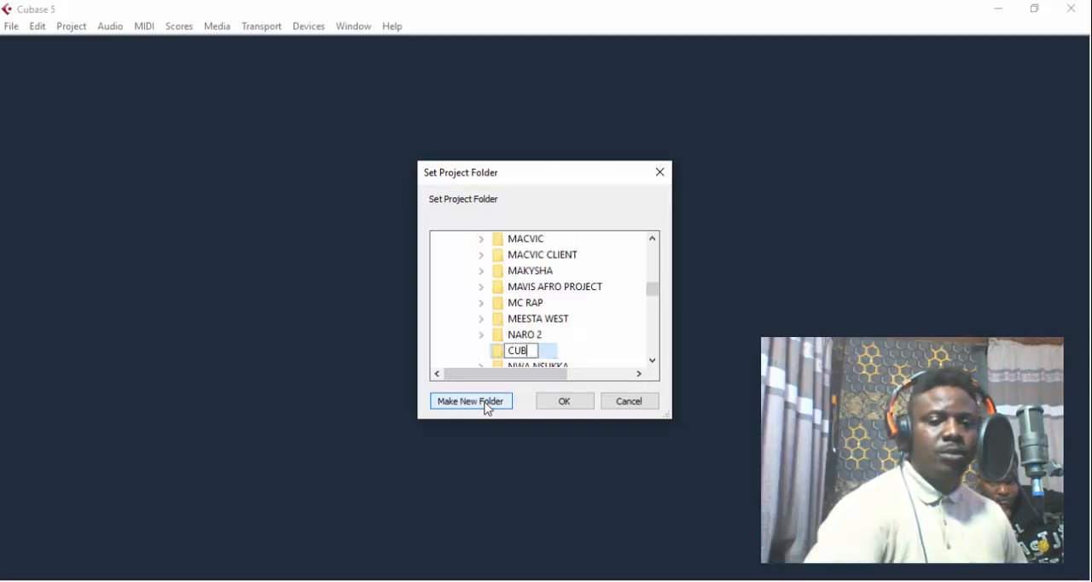
pyautogui.write('ASE SE')
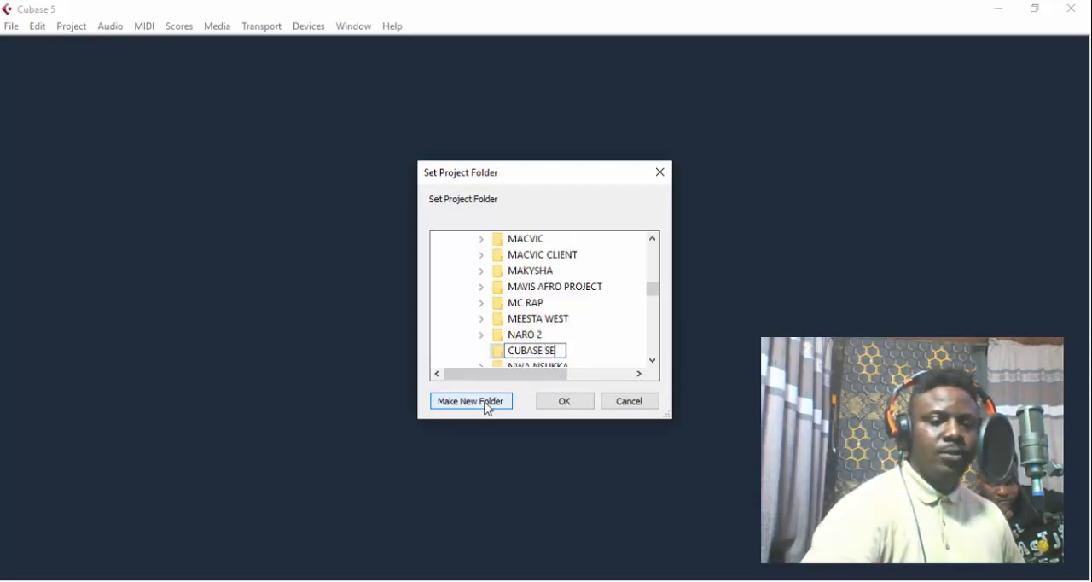
pyautogui.write('TUP')
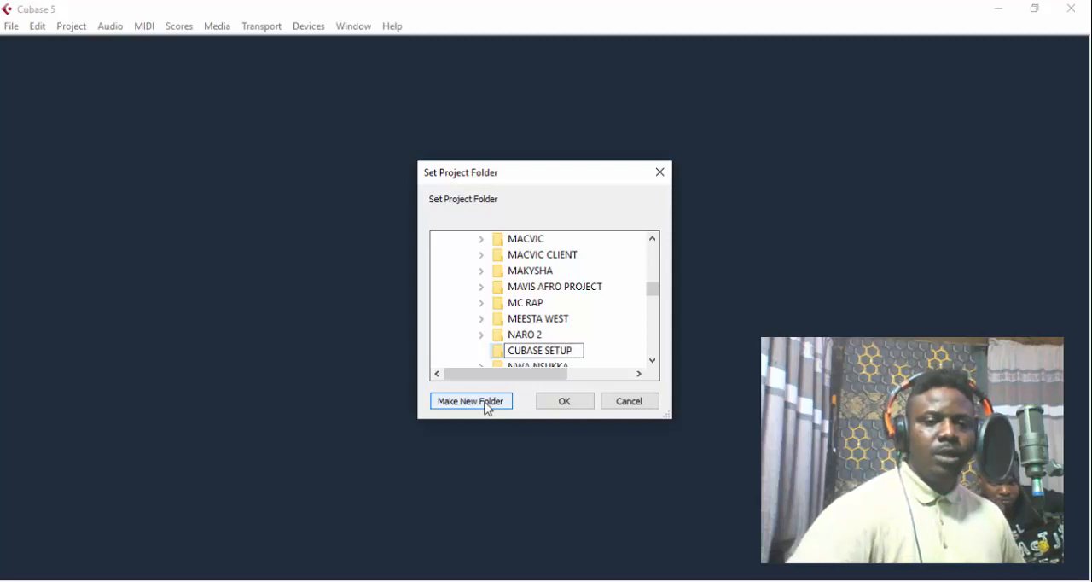
pyautogui.hotkey('ctrl', 'a')
pyautogui.hotkey('ctrl', 'c')
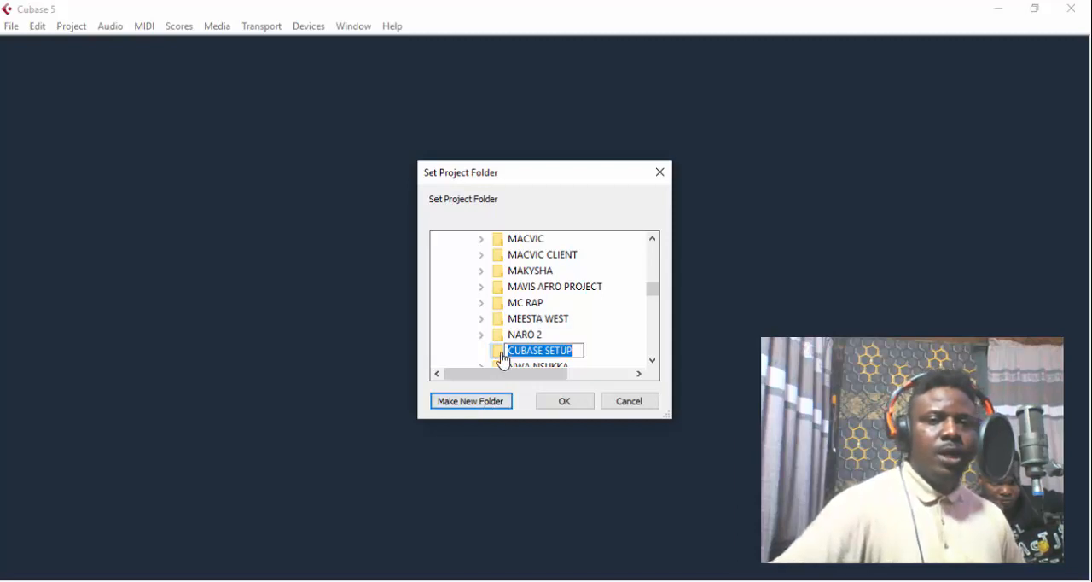
pyautogui.press('Escape')
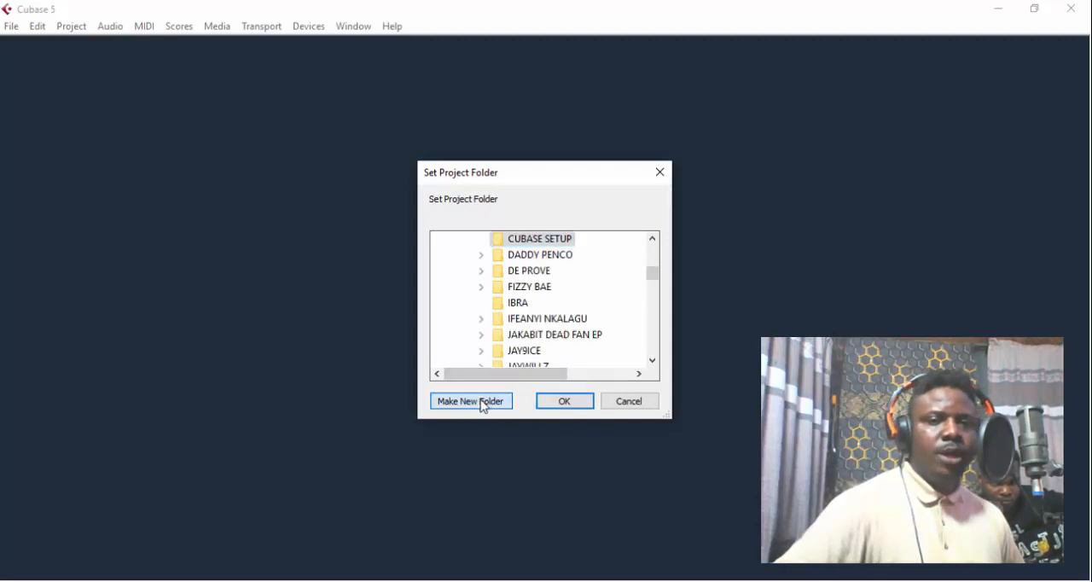
# - Create a CUBASE SETUP subfolder inside the CUBASE SETUP folder and use it as the project folder
pyautogui.click(483, 403)
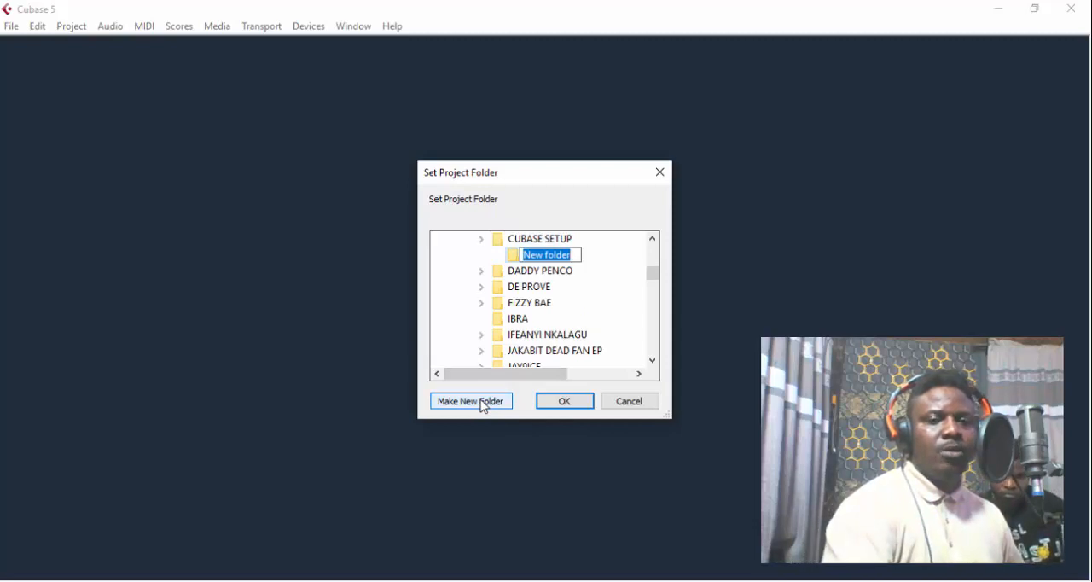
pyautogui.hotkey('ctrl', 'v')
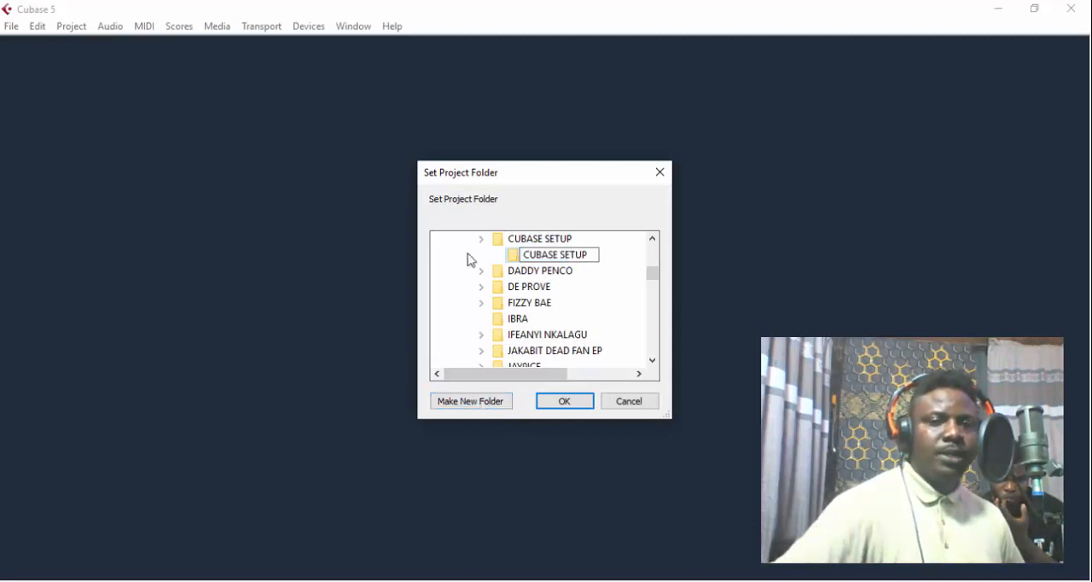
pyautogui.click(515, 261)
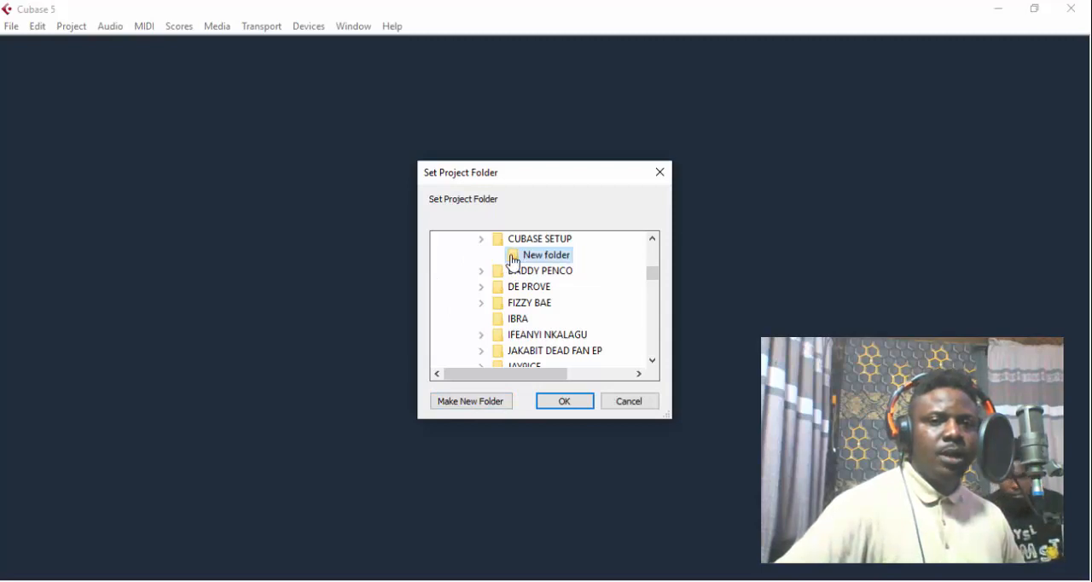
pyautogui.click(565, 405)
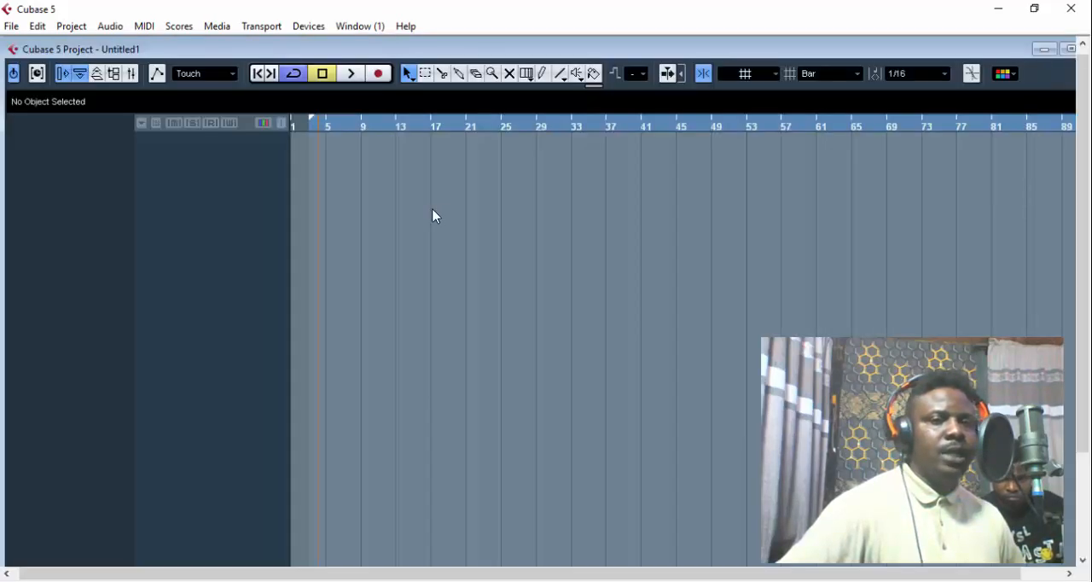
# - Maximize the project window and save the project as CUBASE SETUP in its project folder
pyautogui.doubleClick(350, 51)
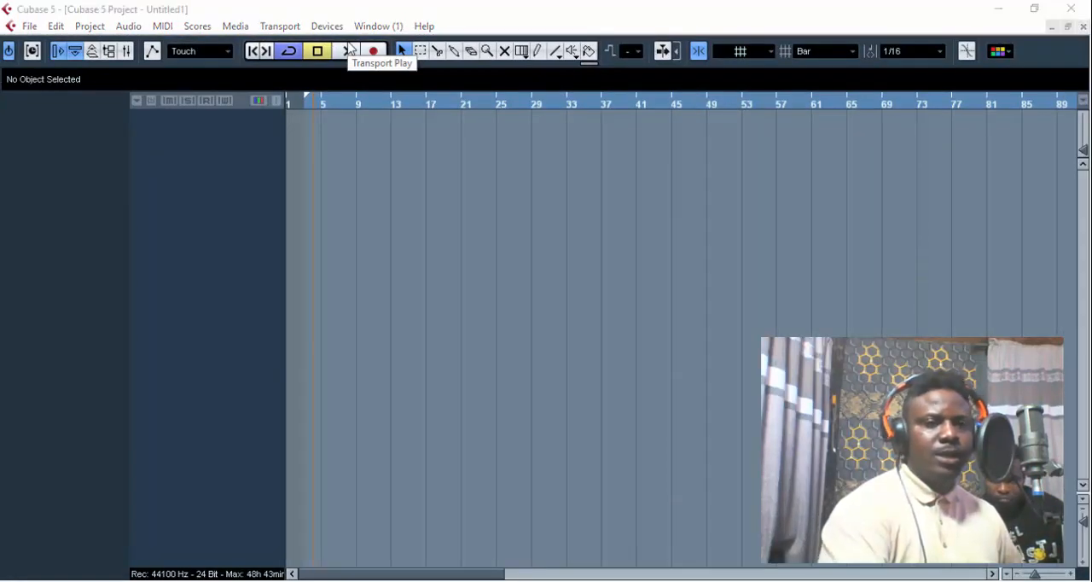
pyautogui.hotkey('ctrl', 's')
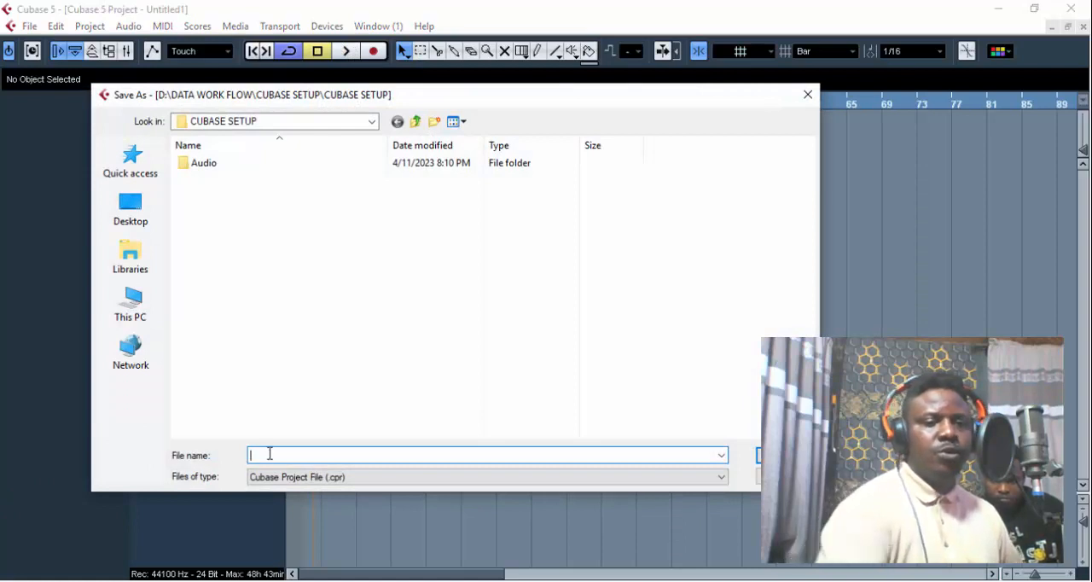
pyautogui.hotkey('ctrl', 'v')
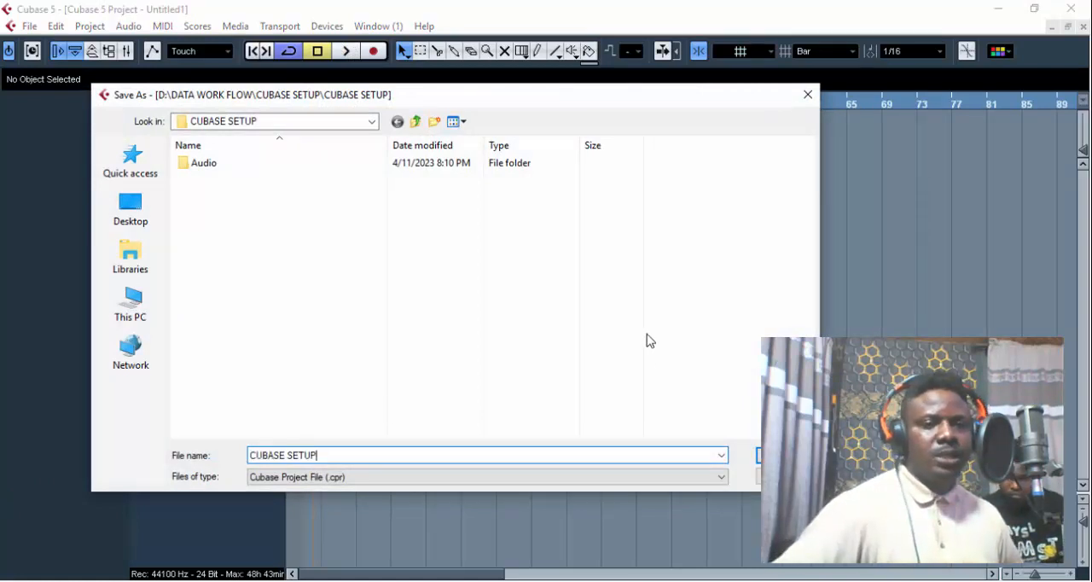
pyautogui.click(784, 456)
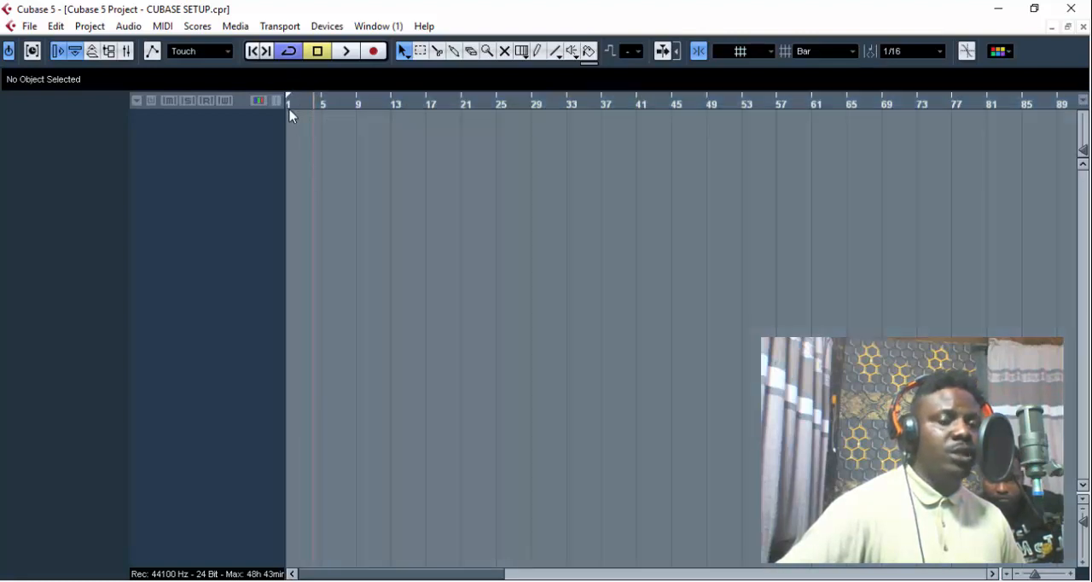
# - Add one audio track with a Stereo configuration to the empty track list
pyautogui.rightClick(198, 128)
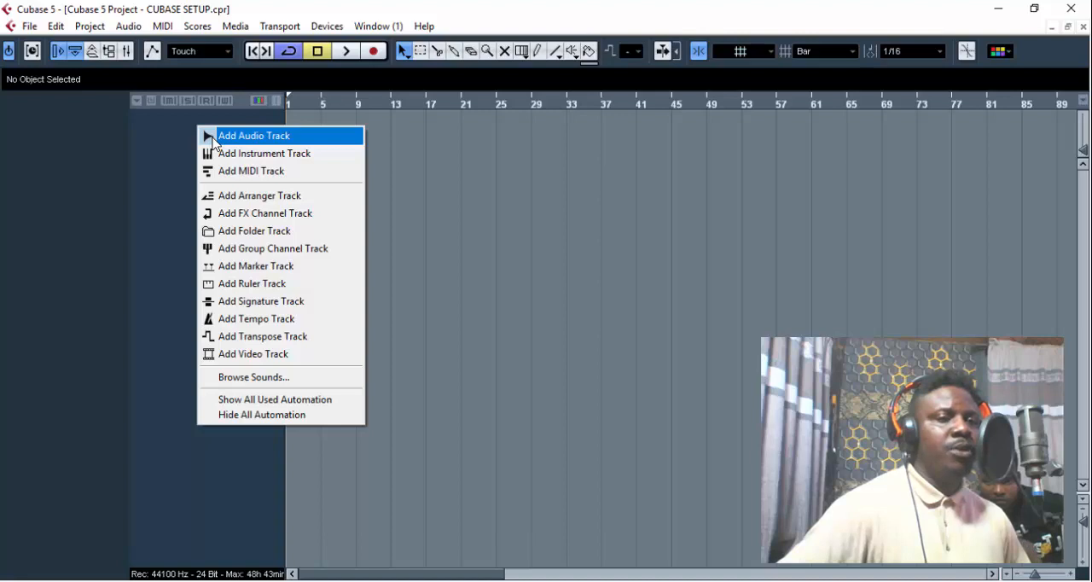
pyautogui.click(214, 141)
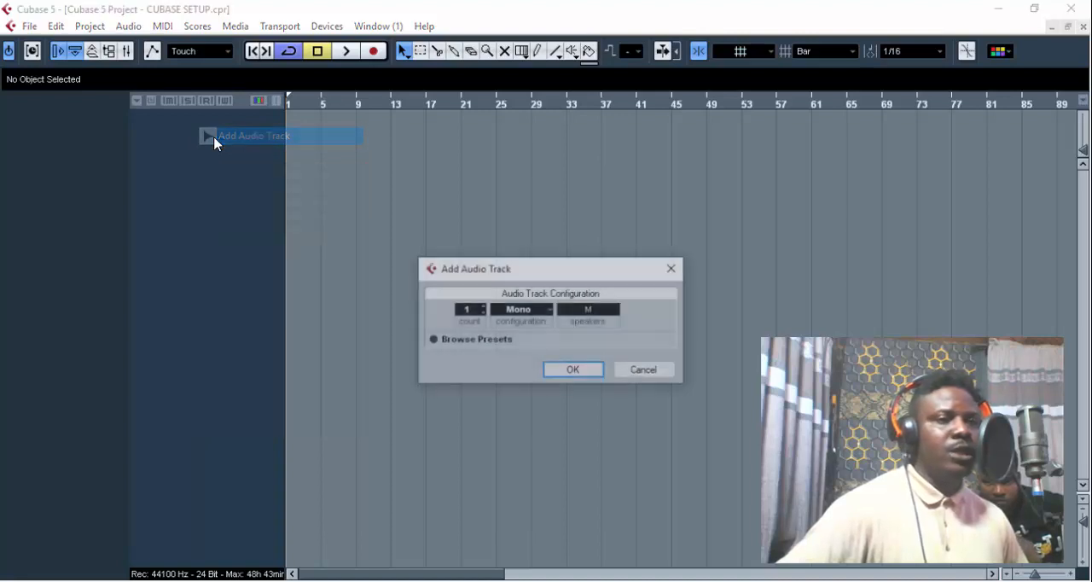
pyautogui.click(524, 314)
pyautogui.click(533, 345)
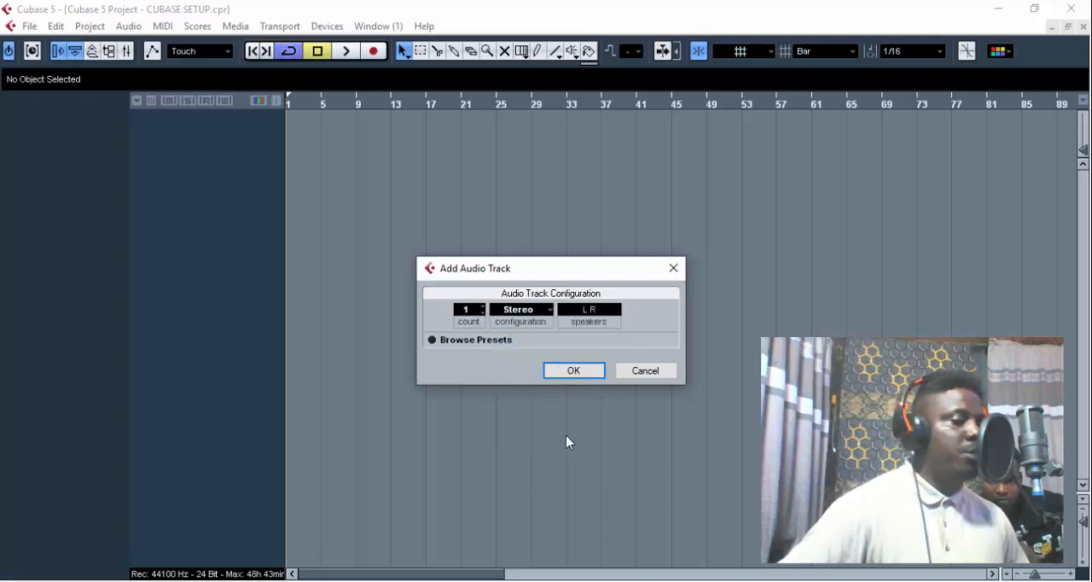
pyautogui.click(574, 373)
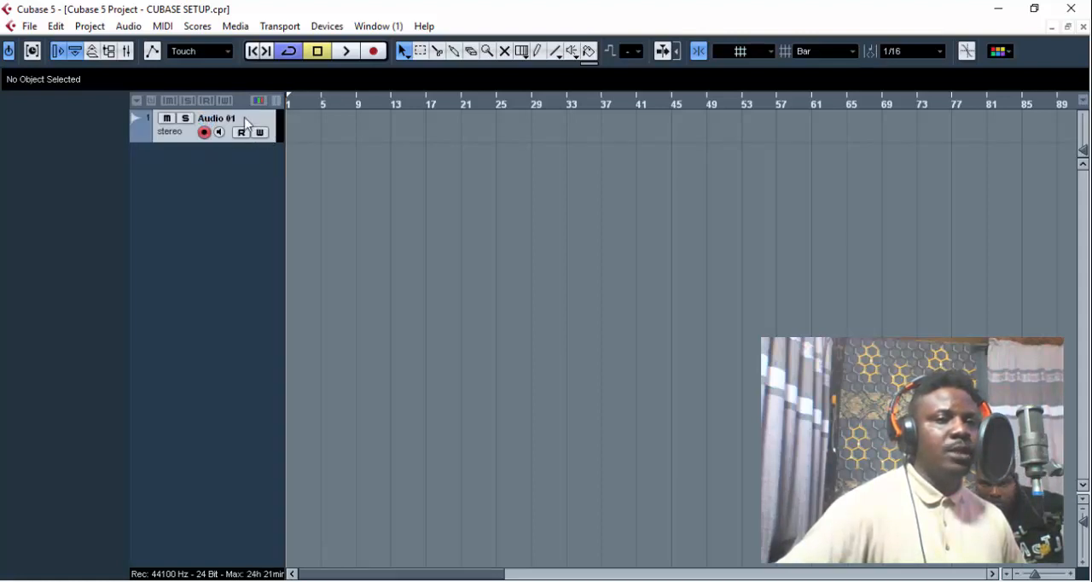
# - Rename the stereo audio track as BEAT
pyautogui.click(242, 126)
pyautogui.click(242, 126)
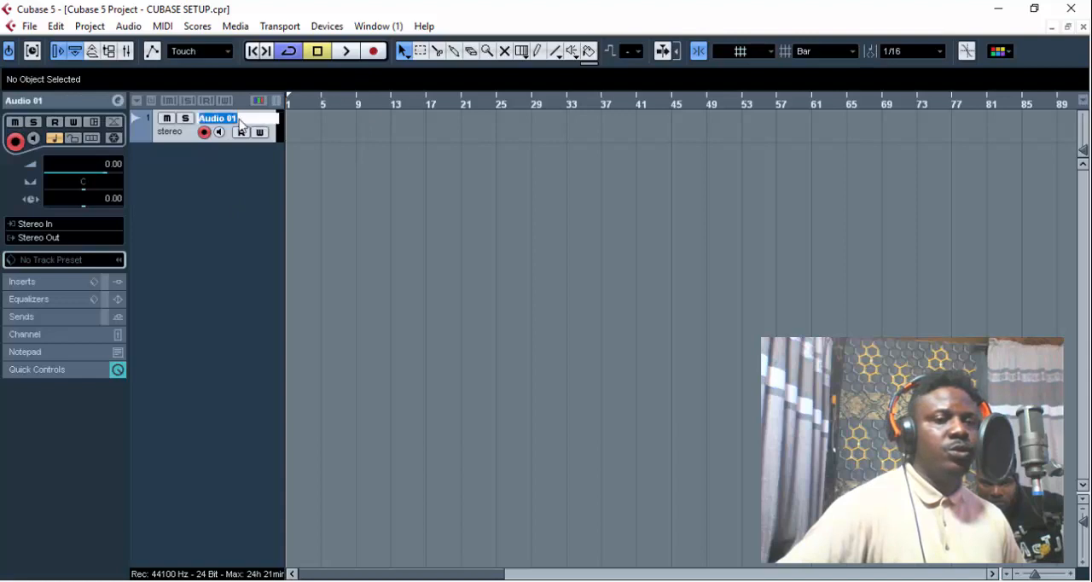
pyautogui.write('BEAT')
pyautogui.press('Return')
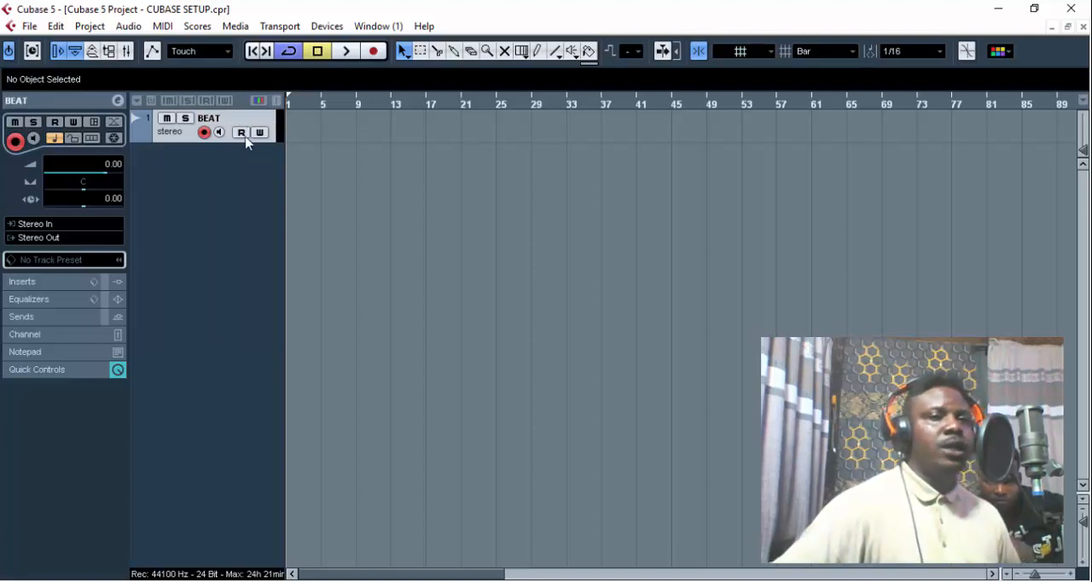
# - Add three audio tracks with a Mono configuration below the BEAT track
pyautogui.rightClick(197, 176)
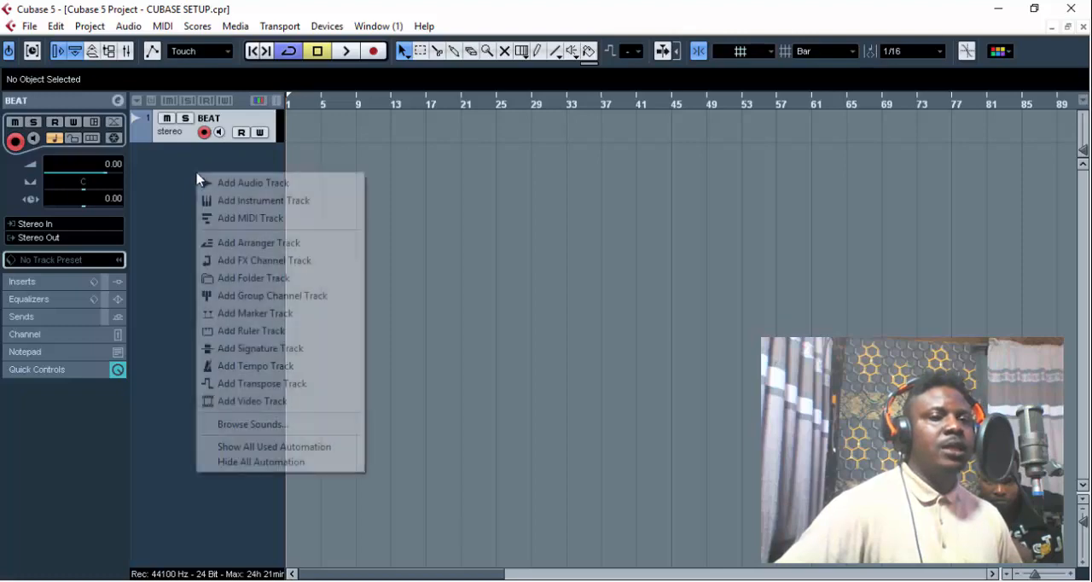
pyautogui.click(242, 186)
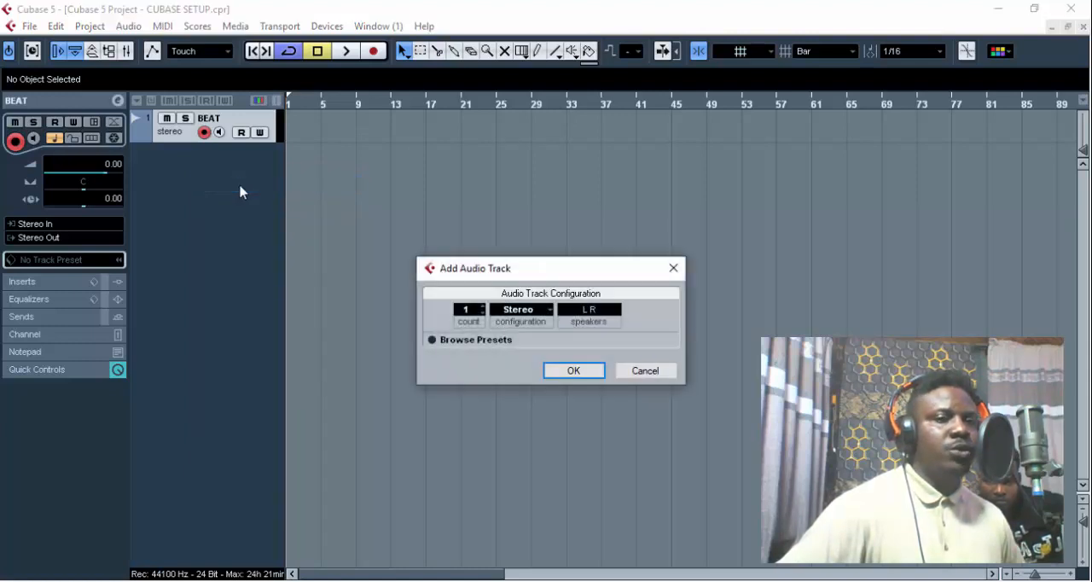
pyautogui.click(521, 314)
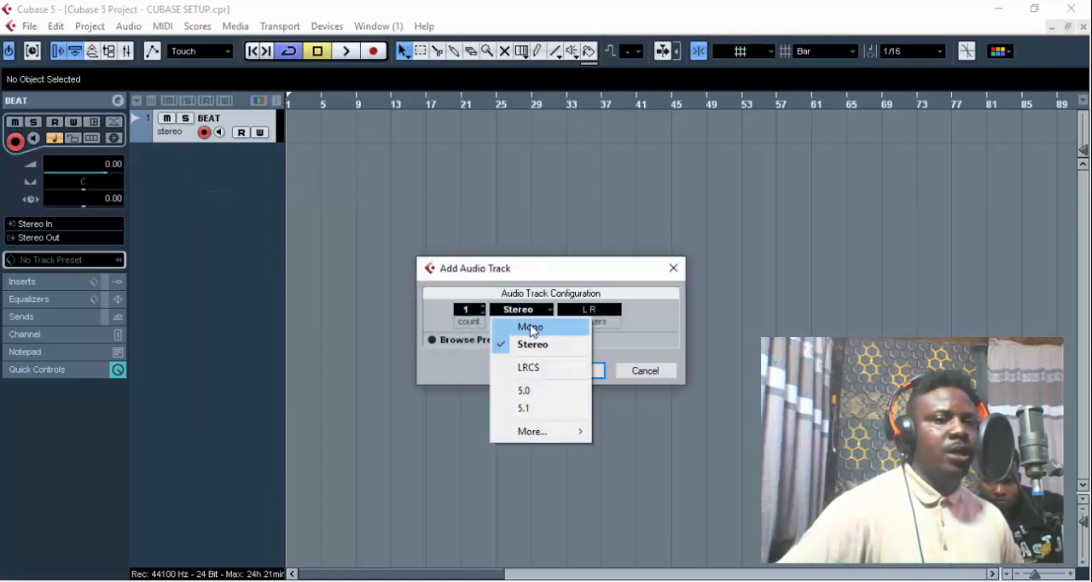
pyautogui.click(530, 329)
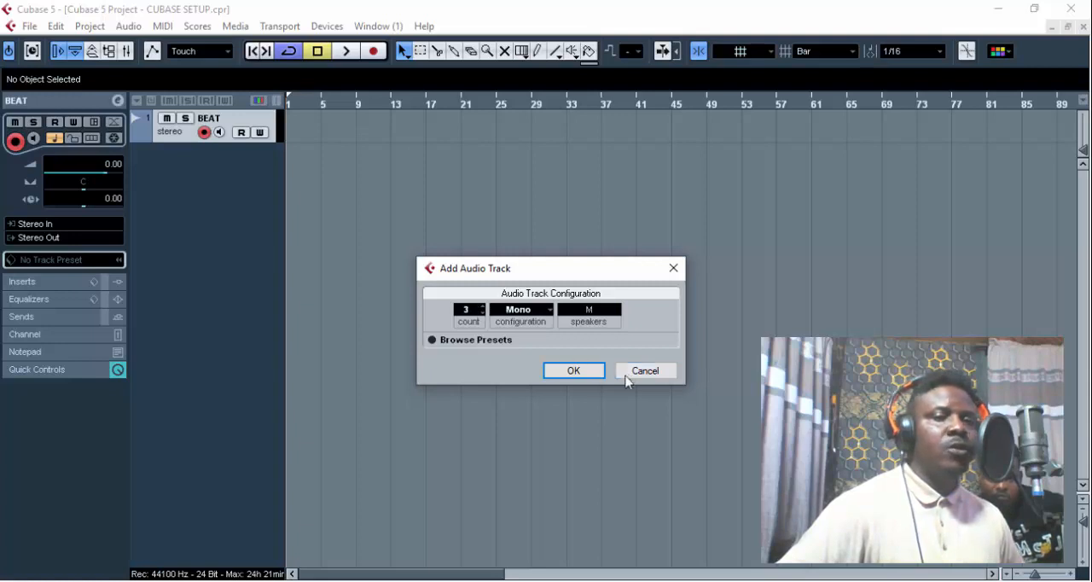
pyautogui.click(575, 372)
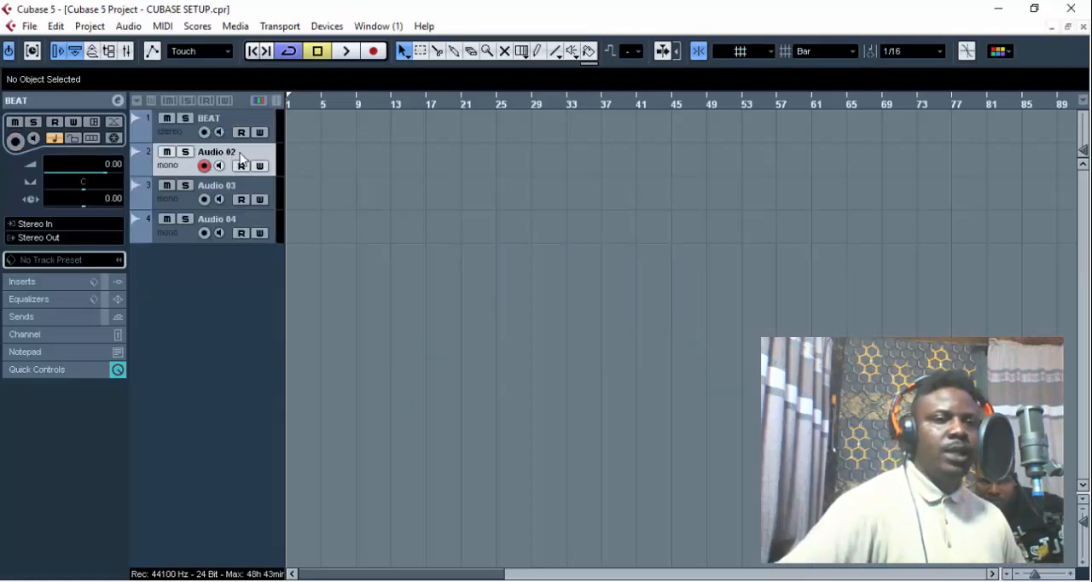
# - Select the Audio 02 track and save the project with the added mono tracks
pyautogui.click(272, 150)
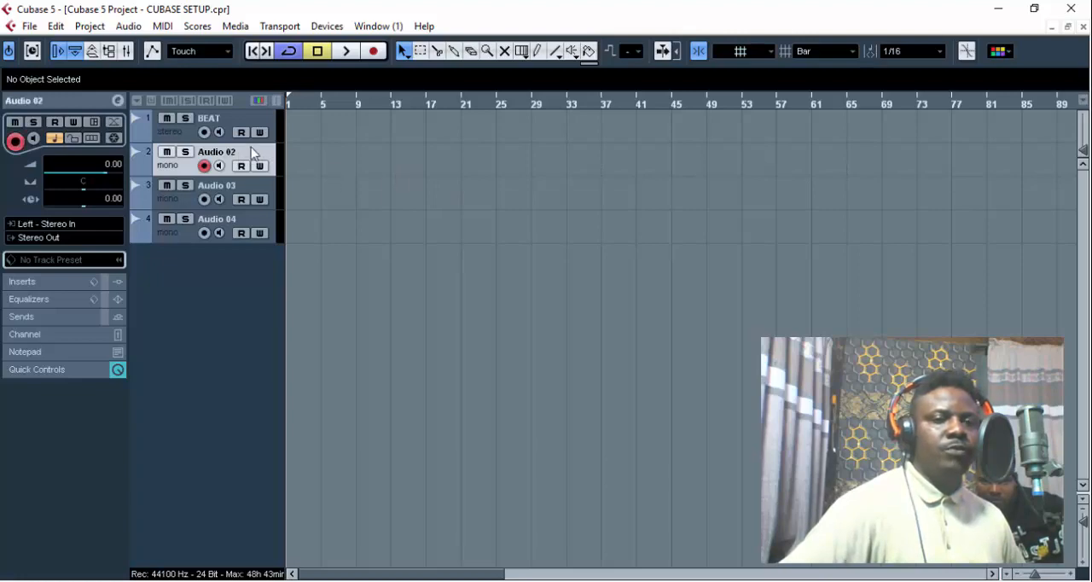
pyautogui.click(29, 26)
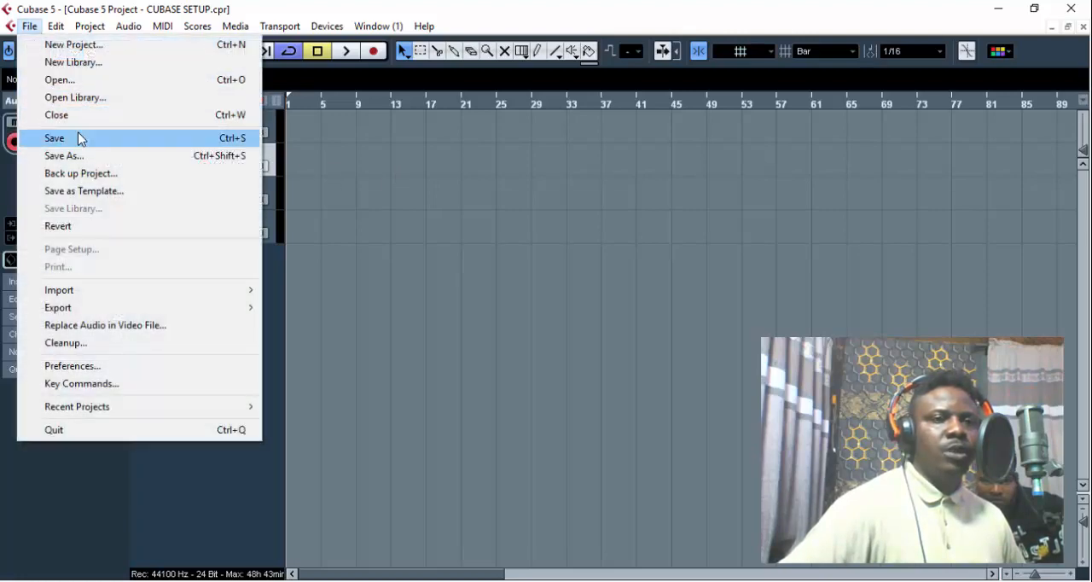
pyautogui.click(77, 139)
# - Rename the Audio 02 track as LEAD VOC
pyautogui.doubleClick(240, 159)
pyautogui.write('LEAD V')
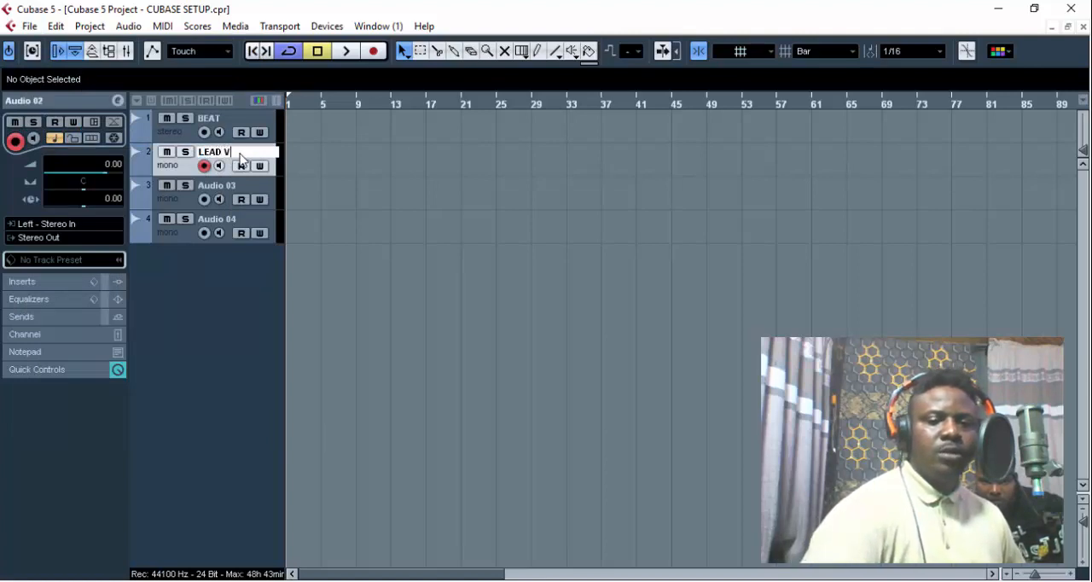
pyautogui.write('OC')
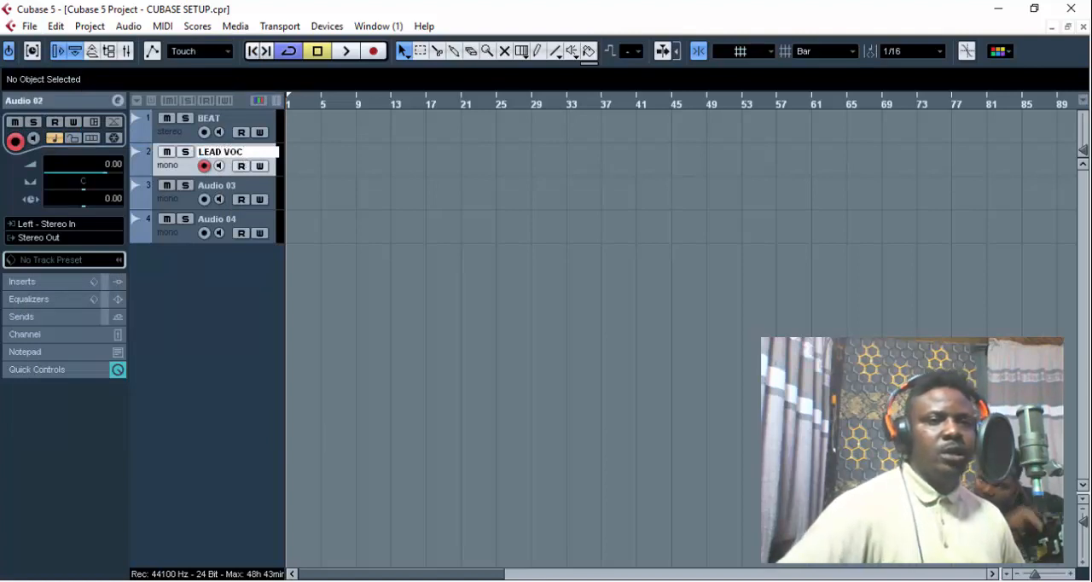
pyautogui.press('Return')
# - Rename the Audio 03 track as CHO VOX
pyautogui.click(218, 193)
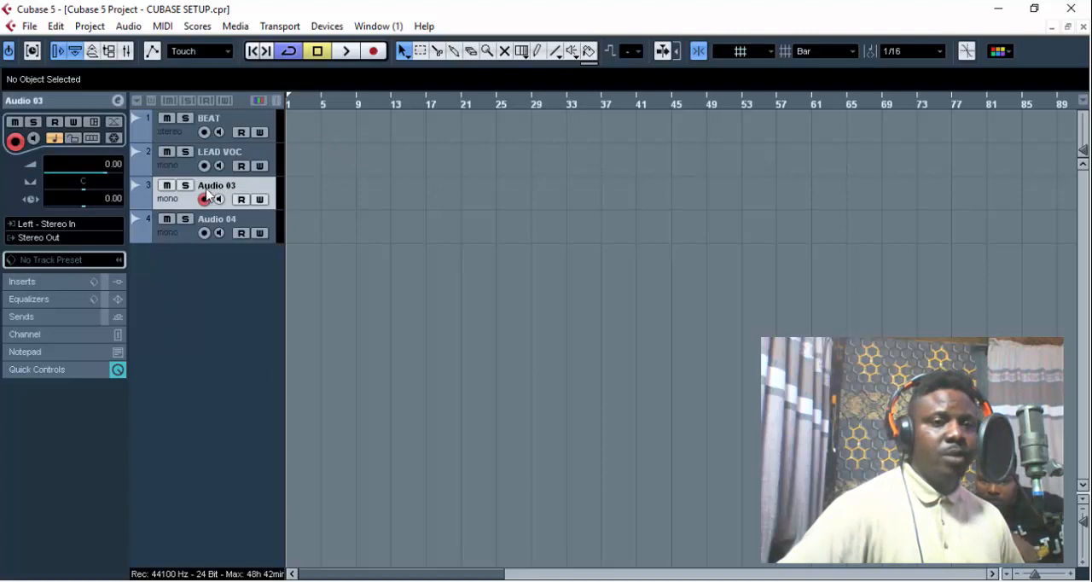
pyautogui.doubleClick(207, 190)
pyautogui.write('CHO VOX')
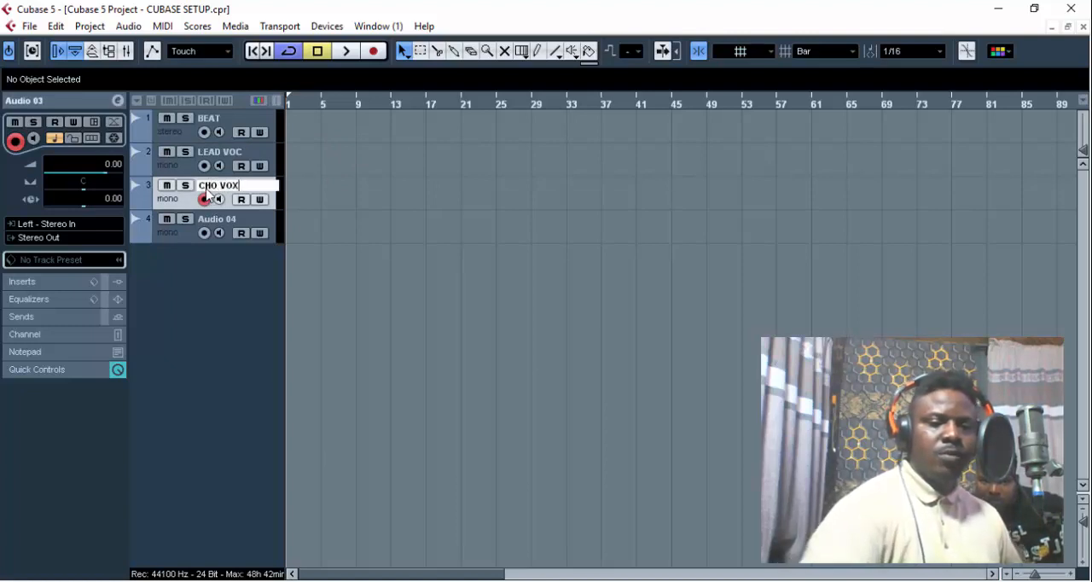
pyautogui.press('Return')
# - Rename the Audio 04 track as AD LIB
pyautogui.doubleClick(244, 221)
pyautogui.write('AD LIB')
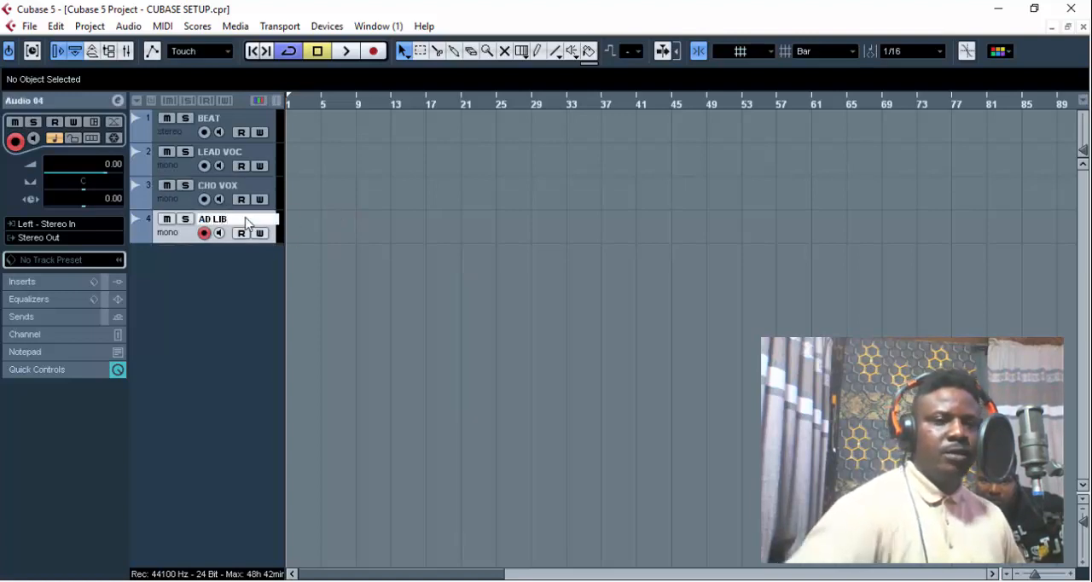
pyautogui.press('Return')
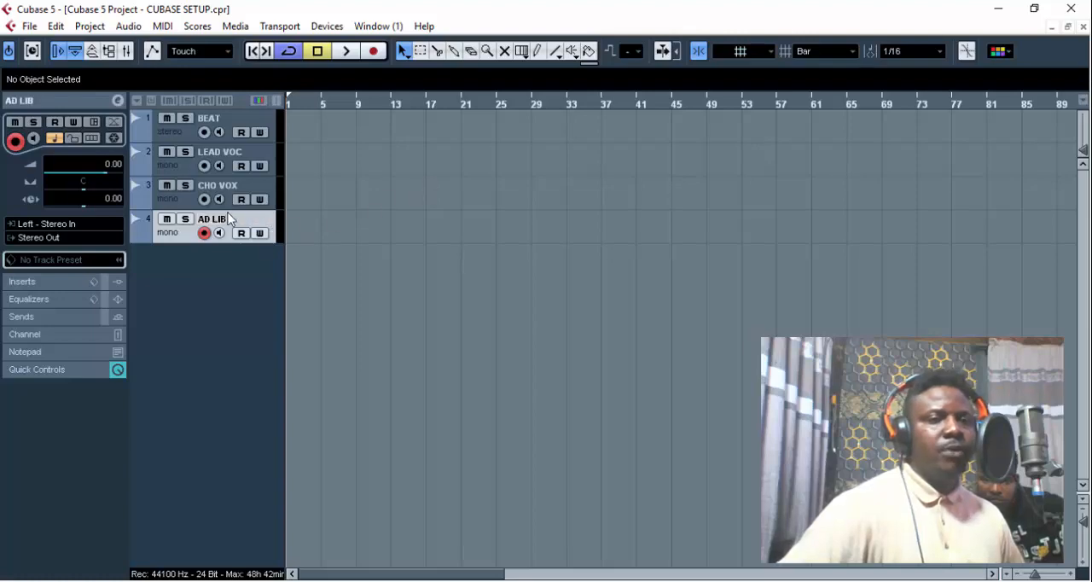
# - Duplicate the AD LIB track and rename the copy as RAP VOX
pyautogui.rightClick(229, 219)
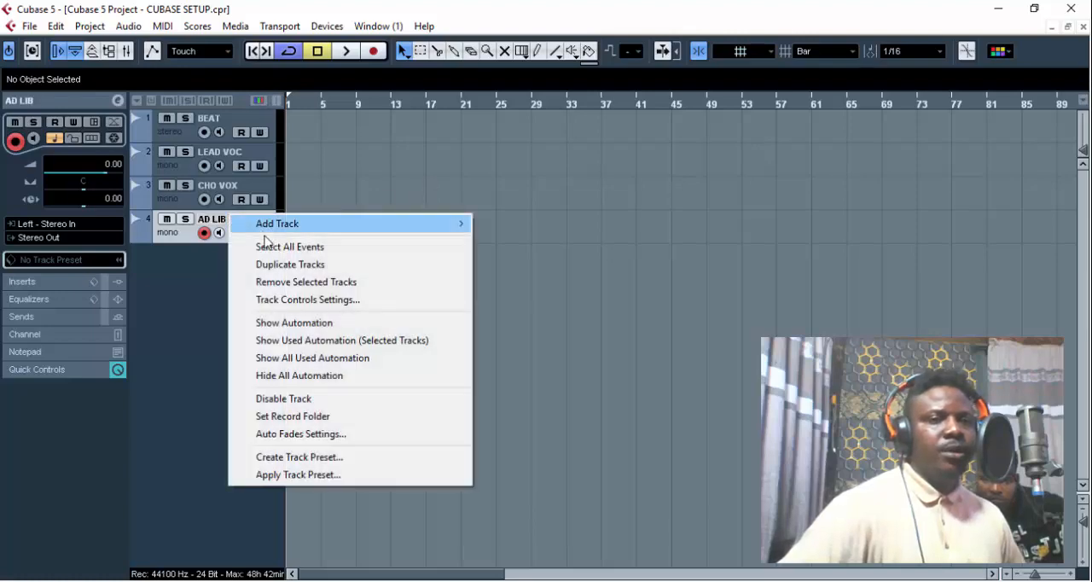
pyautogui.click(303, 268)
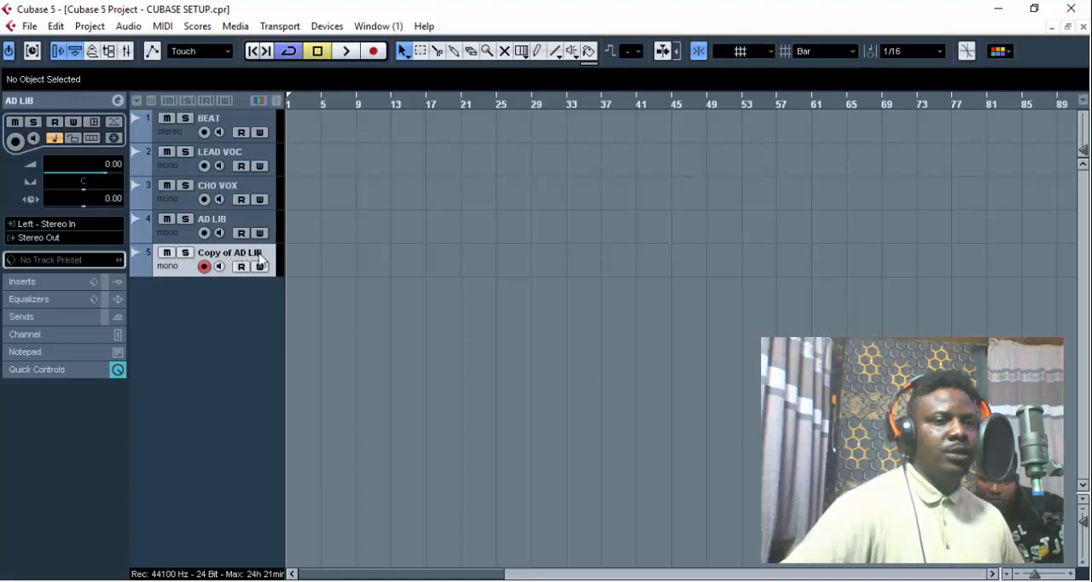
pyautogui.doubleClick(248, 253)
pyautogui.write('RA')
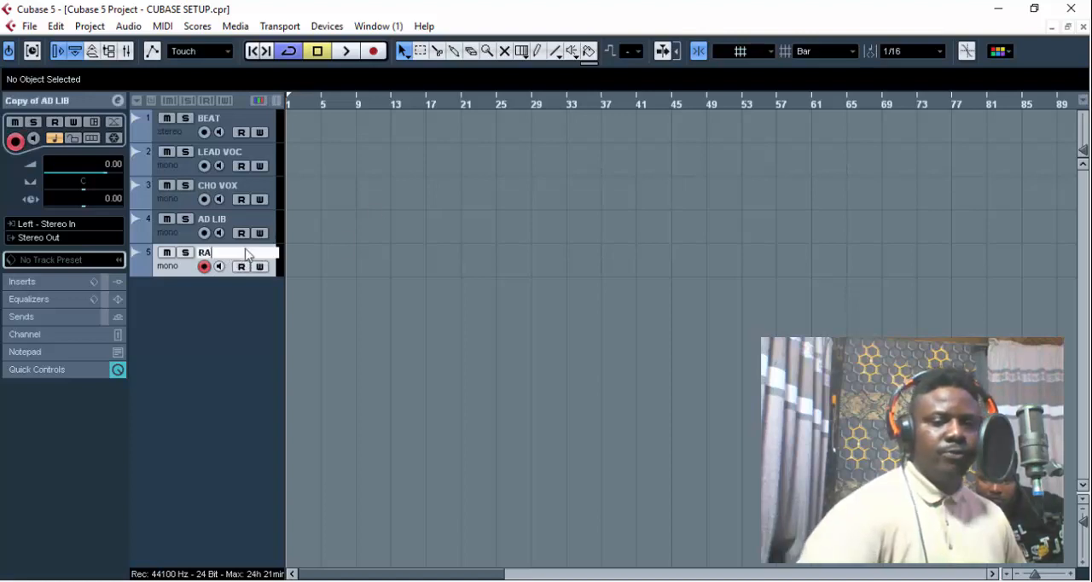
pyautogui.write('P VOX')
pyautogui.press('Return')
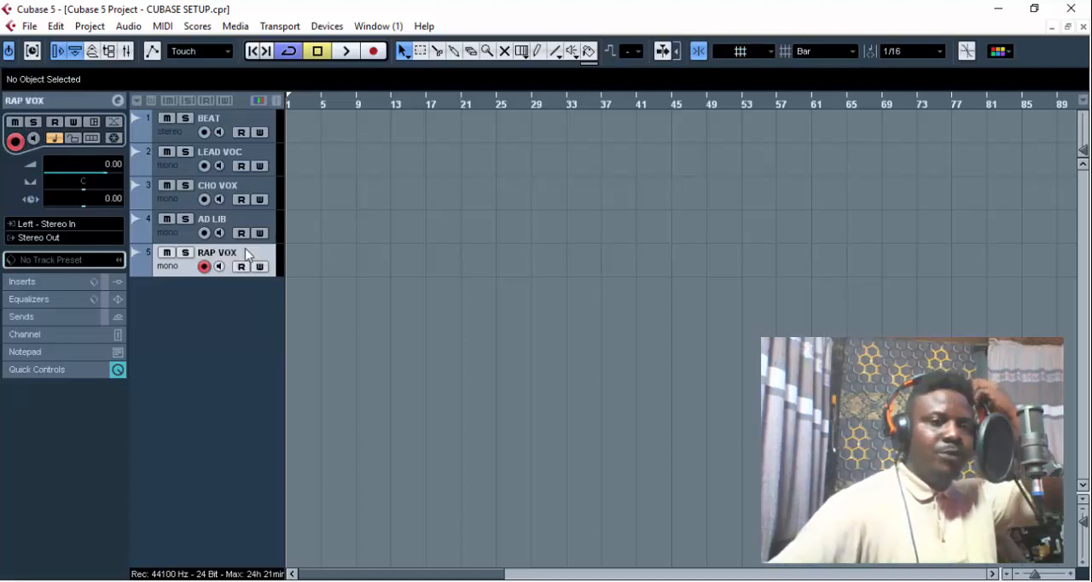
# - Add four group channel tracks with a Stereo configuration below the RAP VOX track
pyautogui.click(245, 156)
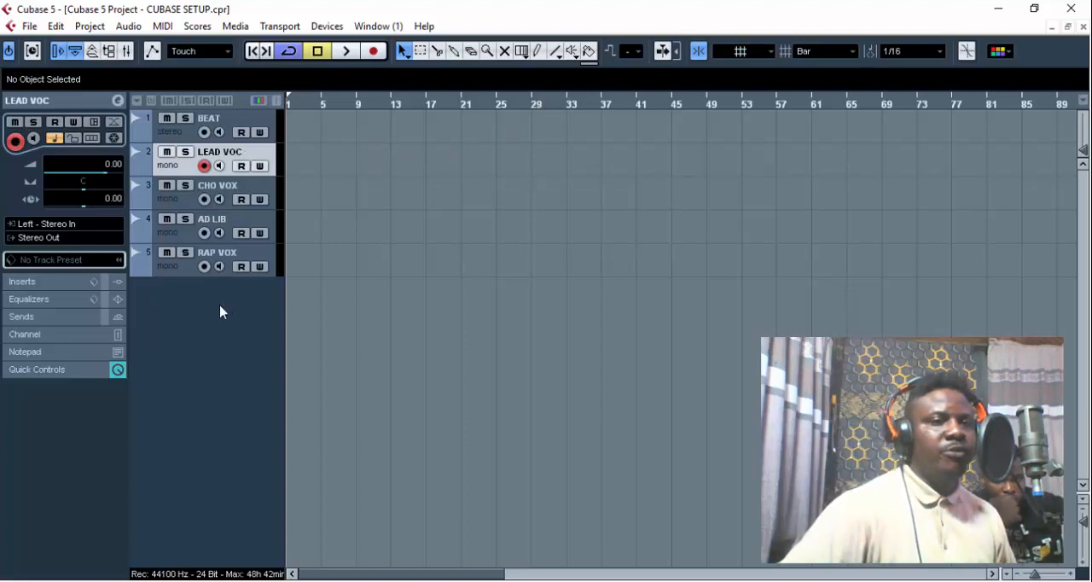
pyautogui.click(177, 269)
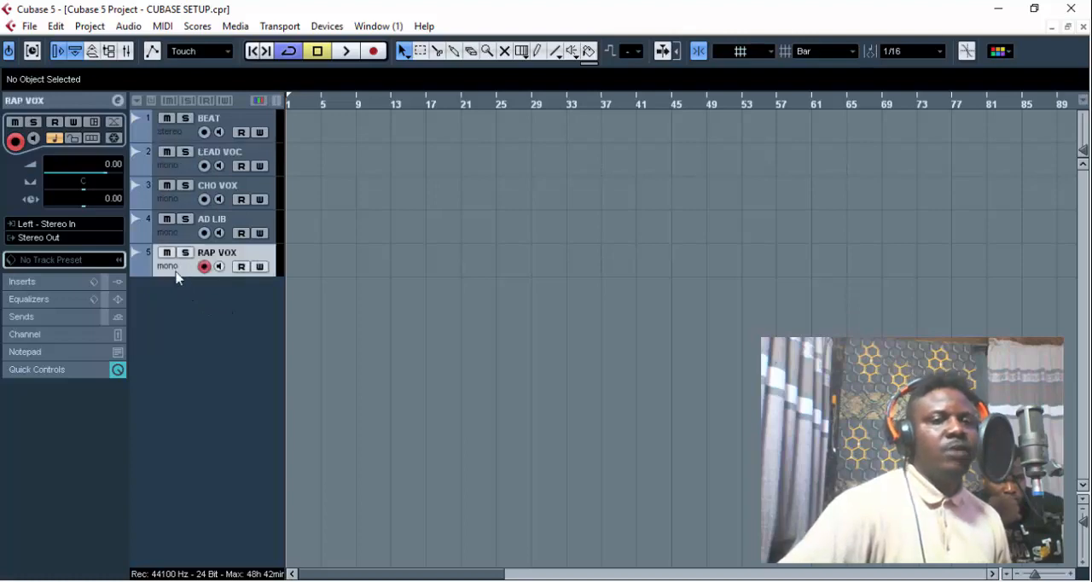
pyautogui.rightClick(178, 331)
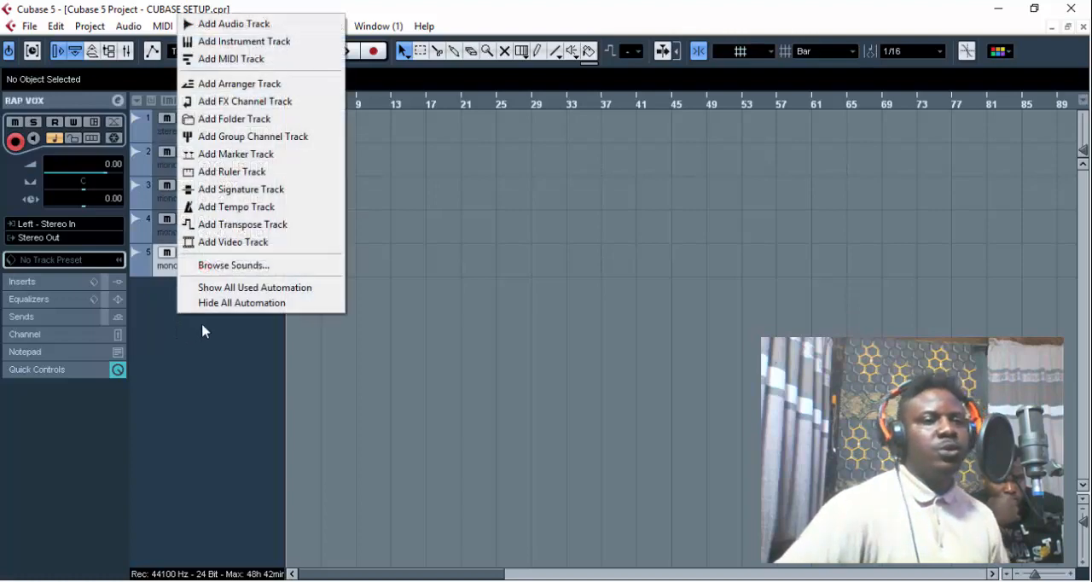
pyautogui.click(268, 141)
pyautogui.click(523, 311)
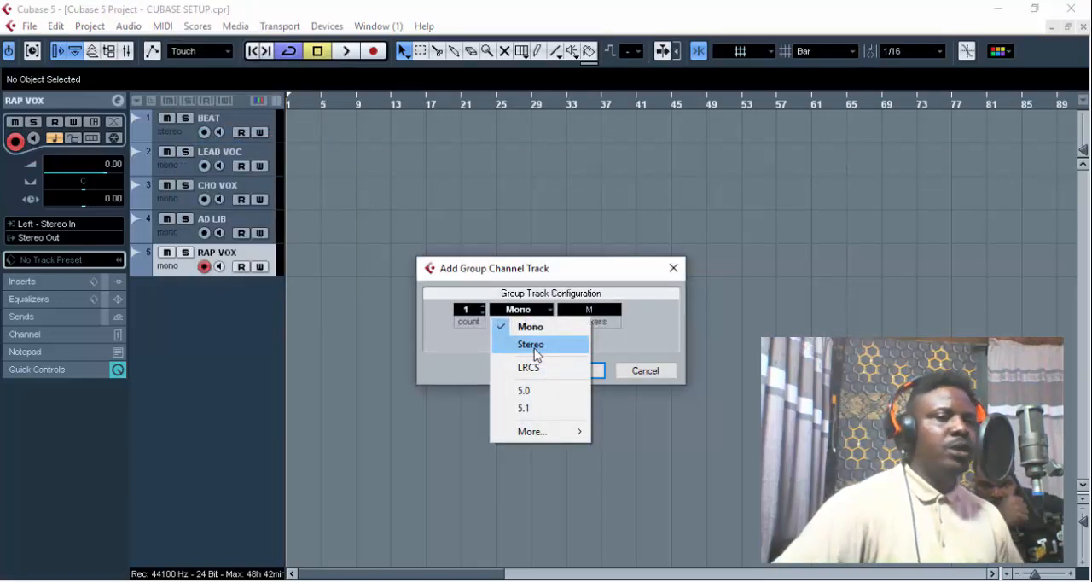
pyautogui.click(534, 350)
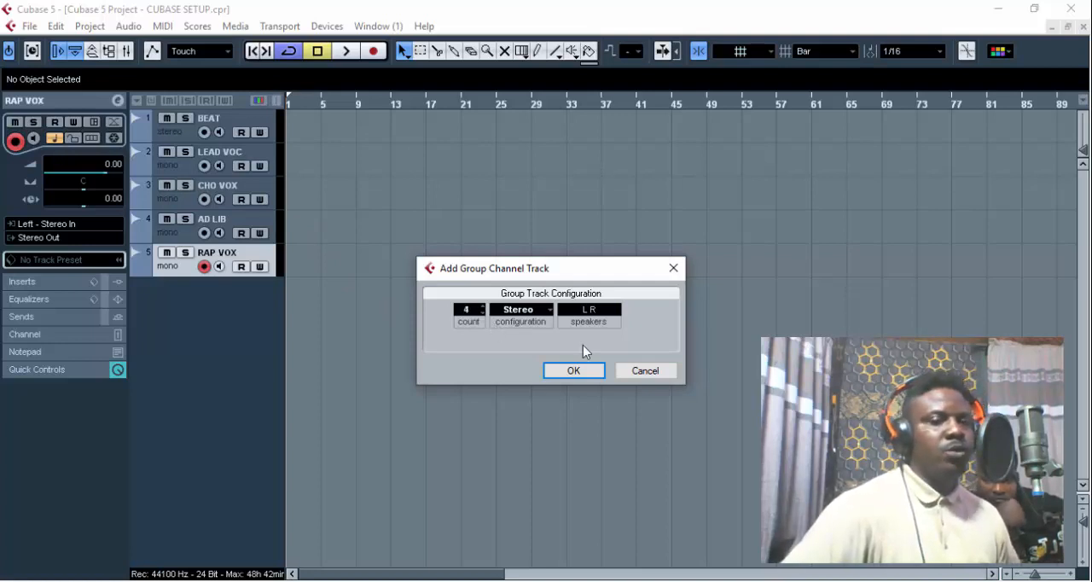
pyautogui.click(575, 370)
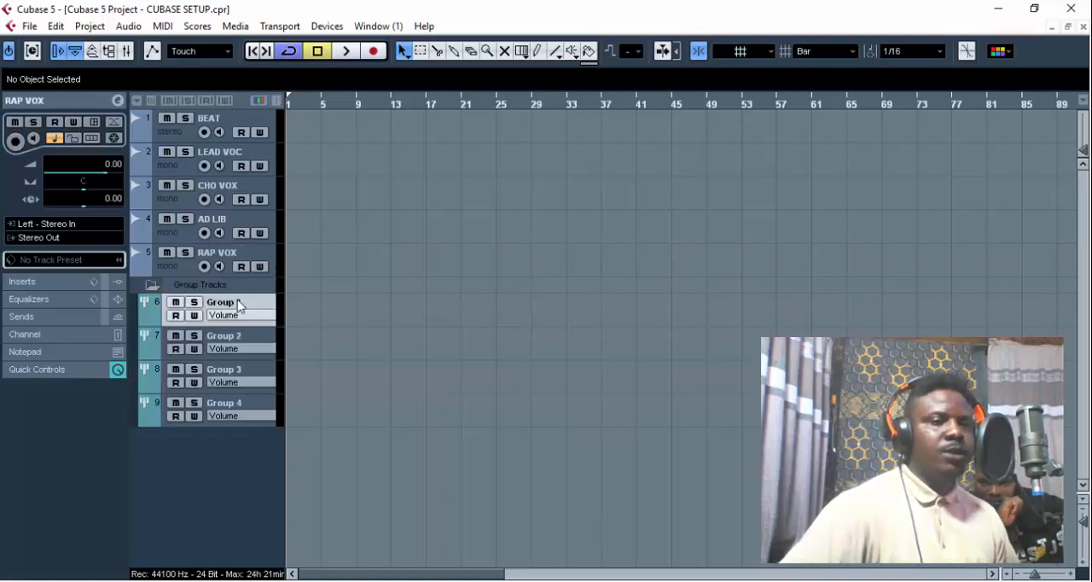
# - Copy the LEAD VOC track's name and rename the Group 1 track with it
pyautogui.click(234, 161)
pyautogui.doubleClick(247, 152)
pyautogui.hotkey('ctrl', 'c')
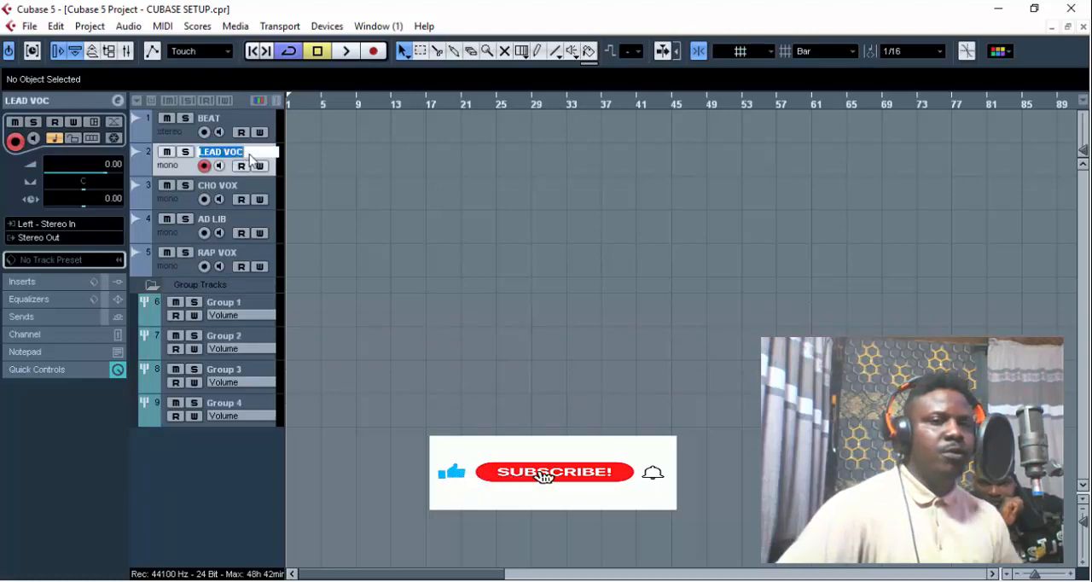
pyautogui.doubleClick(229, 303)
pyautogui.hotkey('ctrl', 'v')
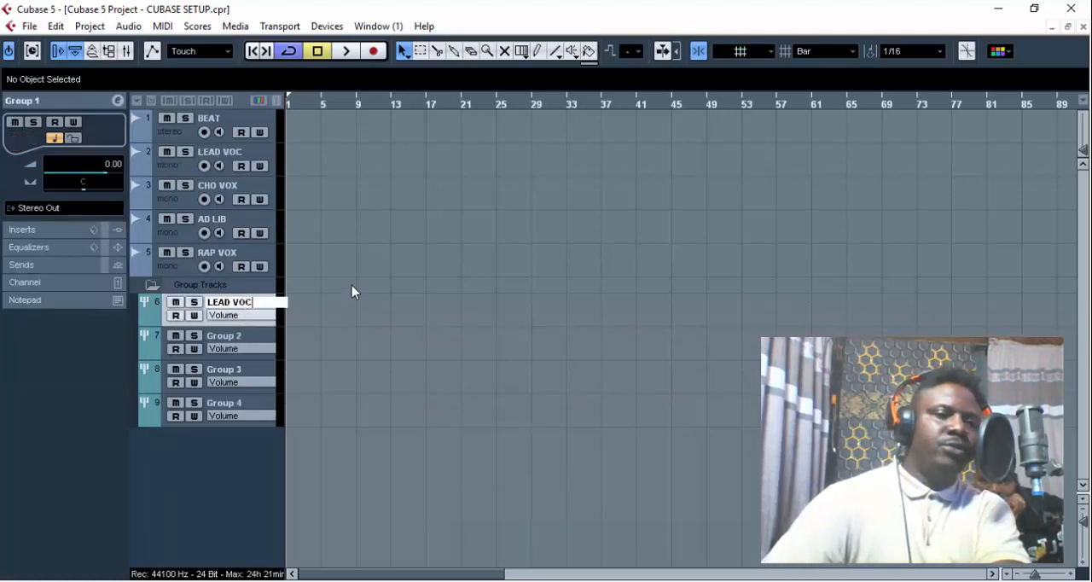
pyautogui.press('Return')
# - Copy the CHO VOX track's name and rename the Group 2 track with it
pyautogui.click(222, 186)
pyautogui.doubleClick(222, 186)
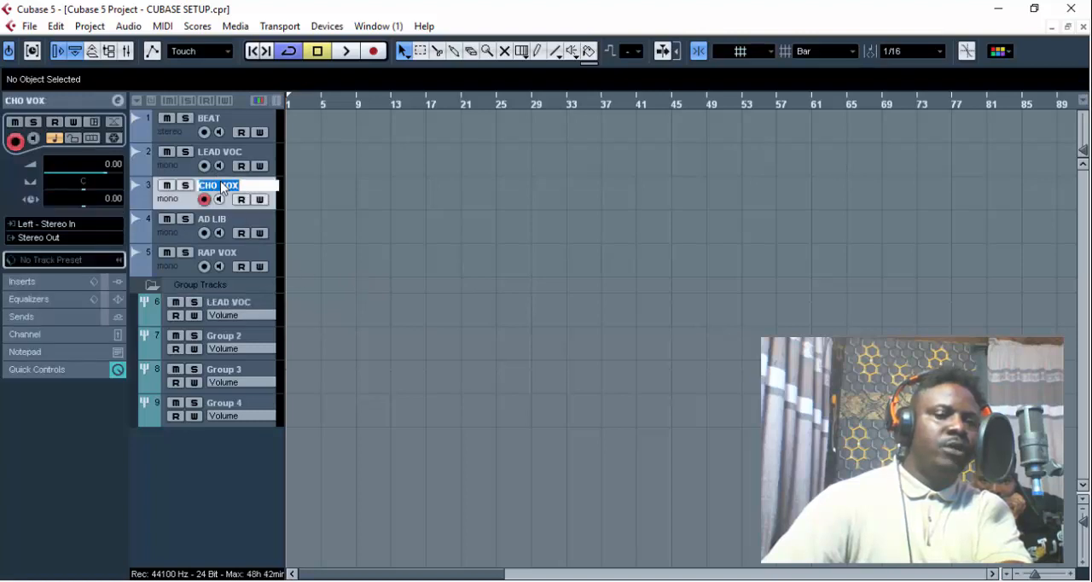
pyautogui.hotkey('ctrl', 'c')
pyautogui.doubleClick(223, 336)
pyautogui.hotkey('ctrl', 'v')
pyautogui.press('Return')
# - Copy the AD LIB track's name and rename the Group 3 track with it
pyautogui.doubleClick(231, 221)
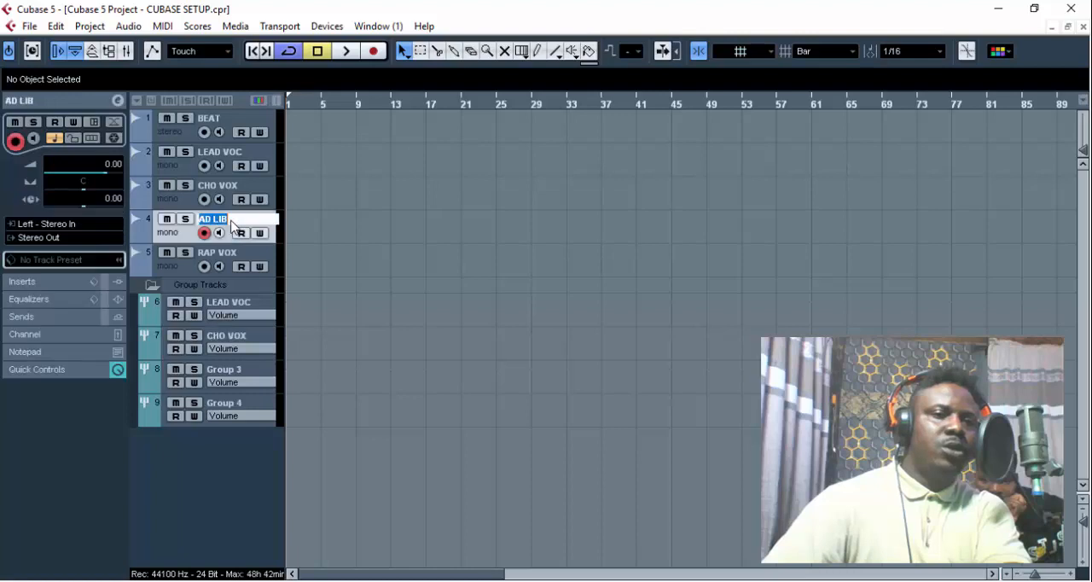
pyautogui.doubleClick(249, 371)
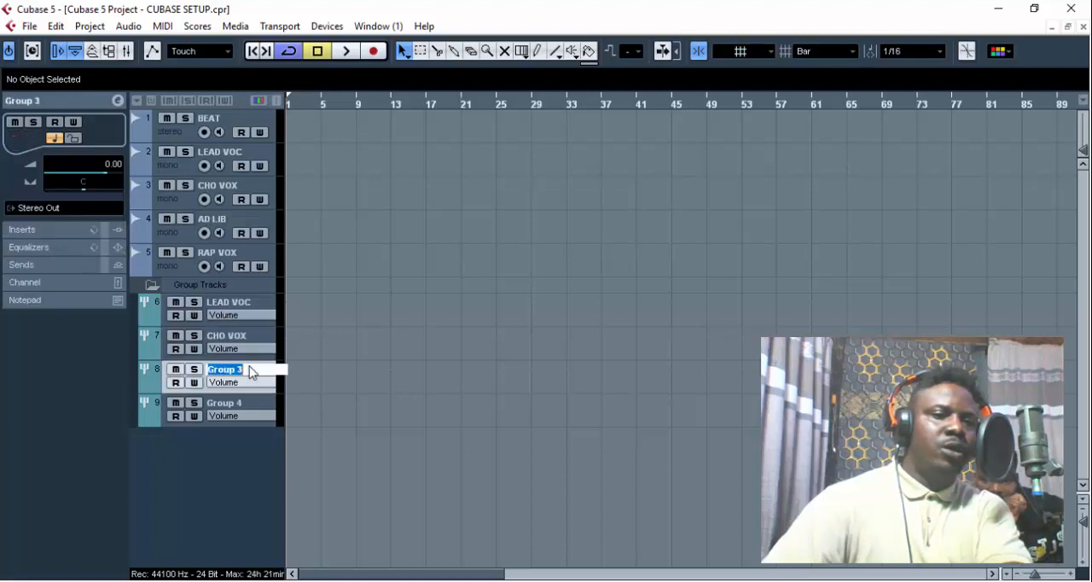
pyautogui.hotkey('ctrl', 'v')
# - Copy the RAP VOX track's name and rename the Group 4 track with it
pyautogui.doubleClick(239, 404)
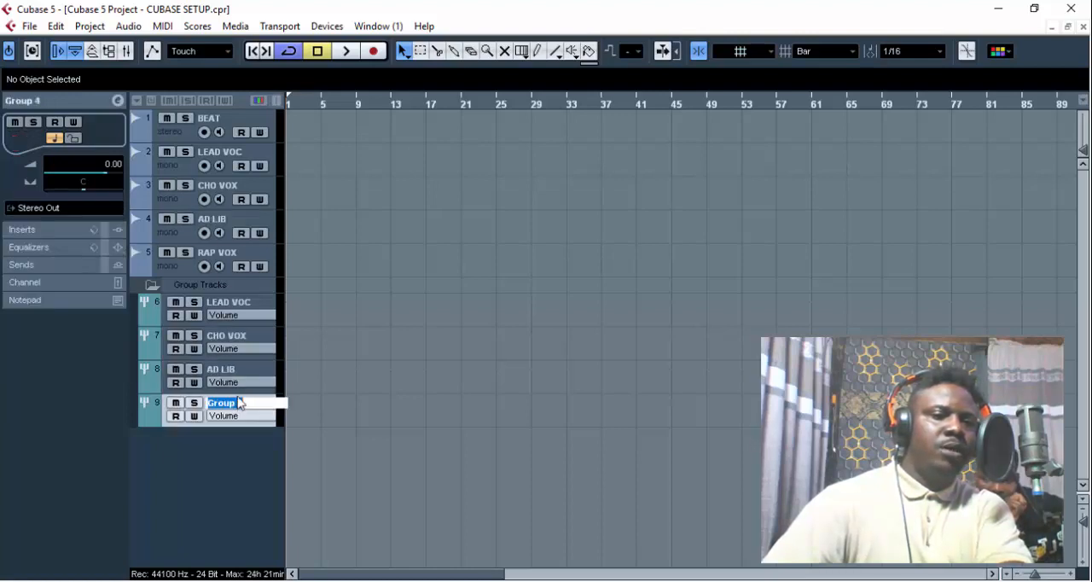
pyautogui.doubleClick(232, 253)
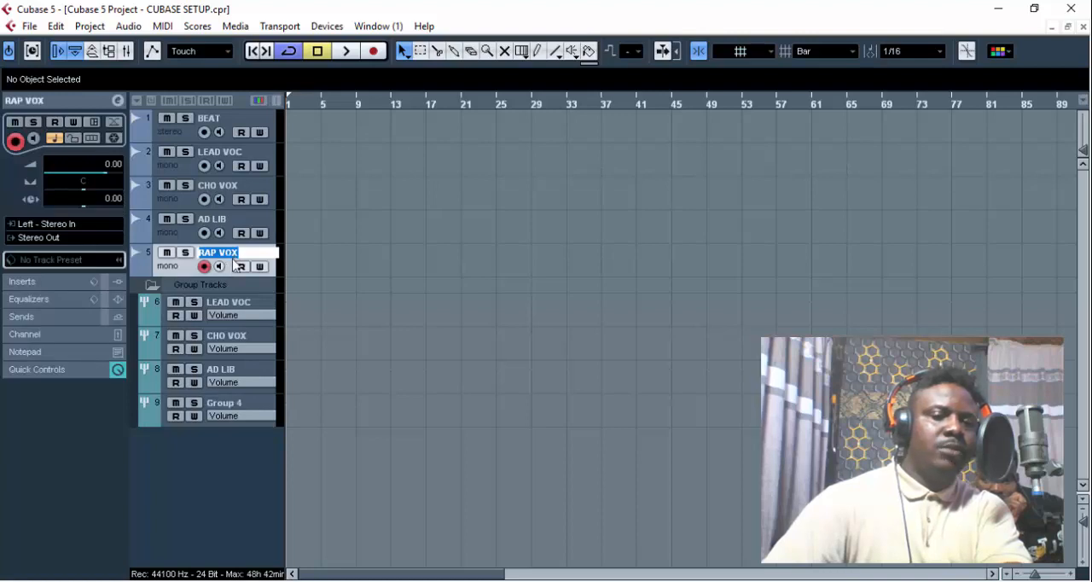
pyautogui.doubleClick(226, 405)
pyautogui.hotkey('ctrl', 'v')
pyautogui.press('Return')
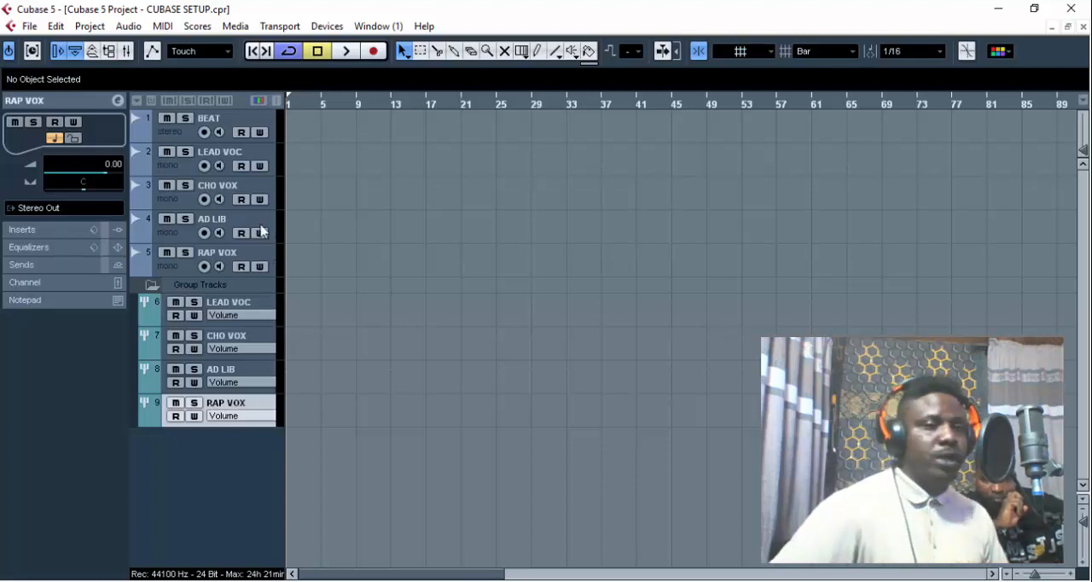
# - Select the BEAT track and save the project with the renamed group tracks
pyautogui.click(242, 159)
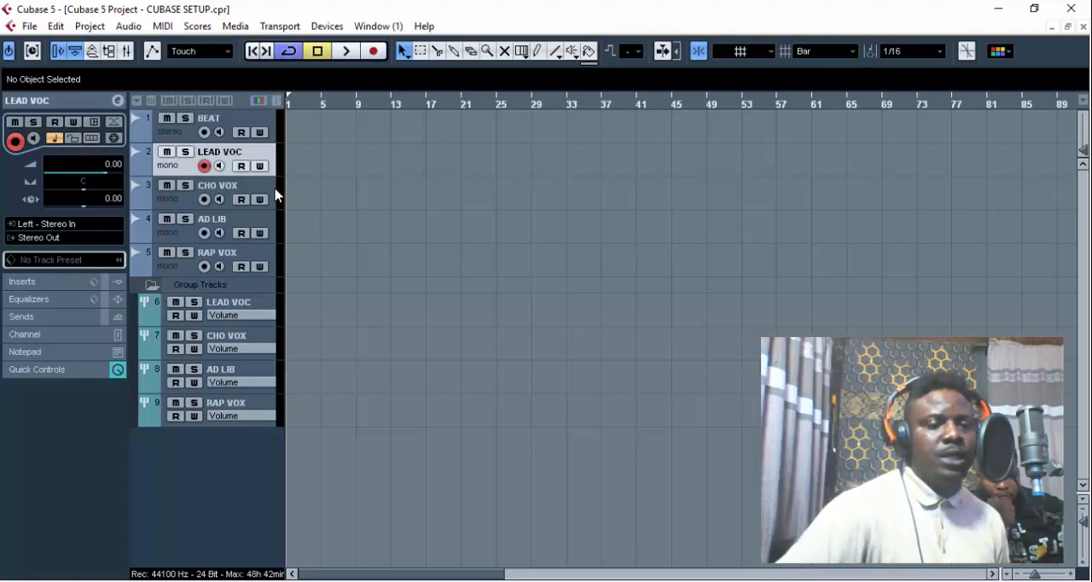
pyautogui.click(242, 123)
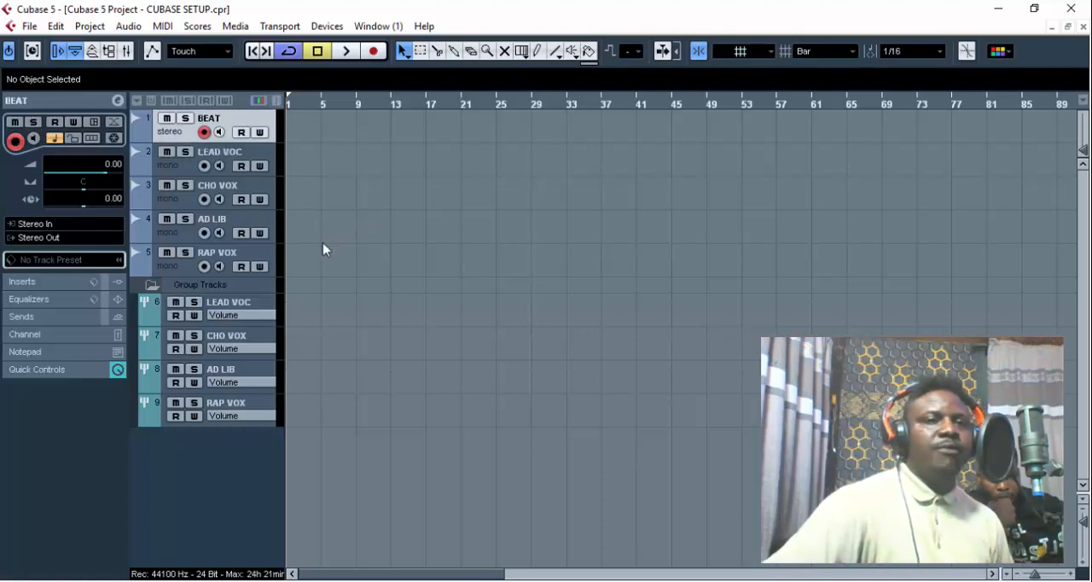
pyautogui.click(29, 26)
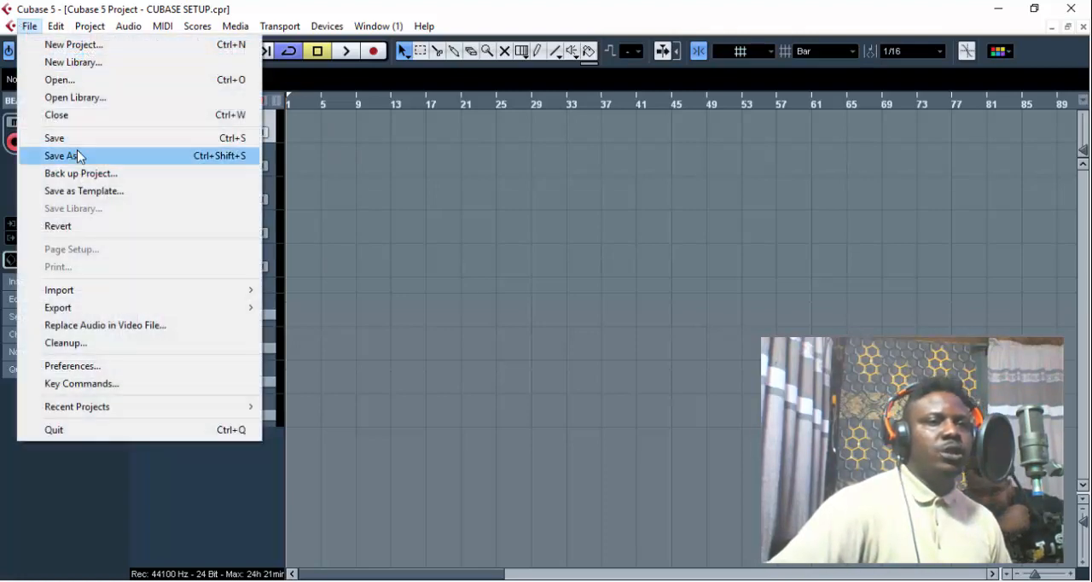
pyautogui.click(80, 138)
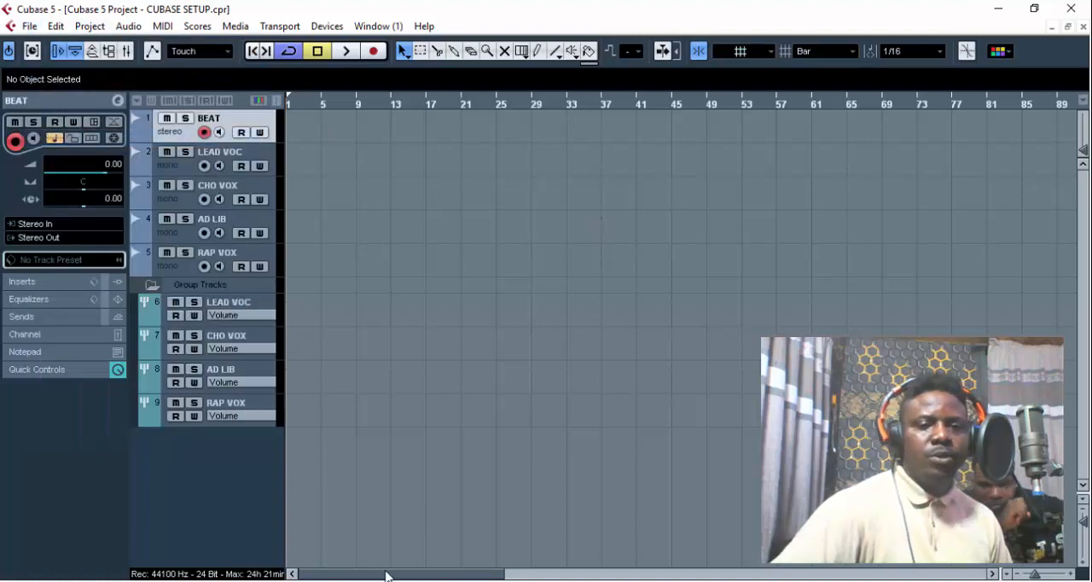
# - Switch to File Explorer and locate the SLOW R N B BEAT audio file in the Desktop folder
pyautogui.press('super+e')
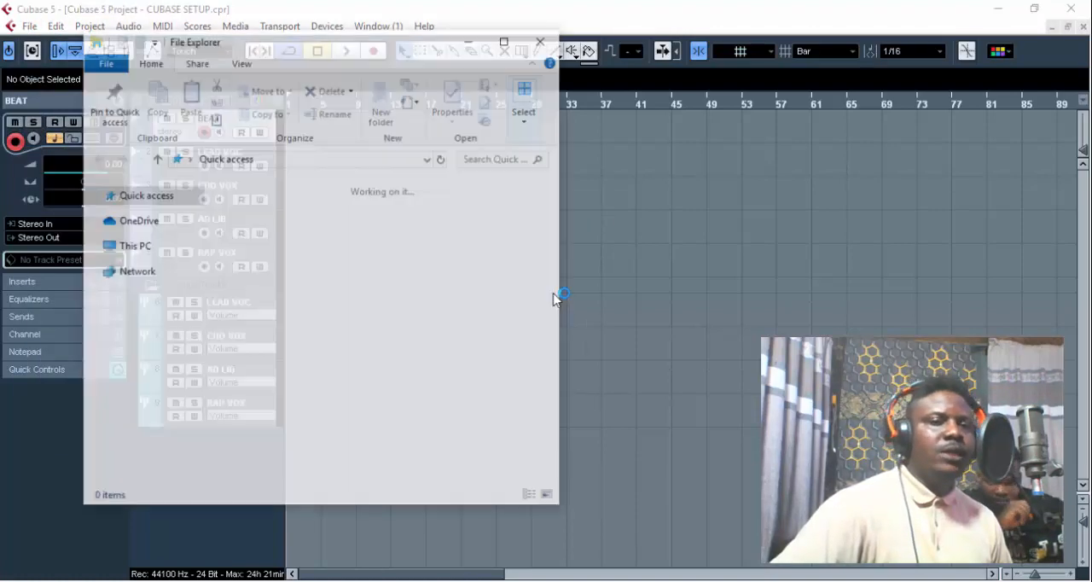
pyautogui.click(141, 287)
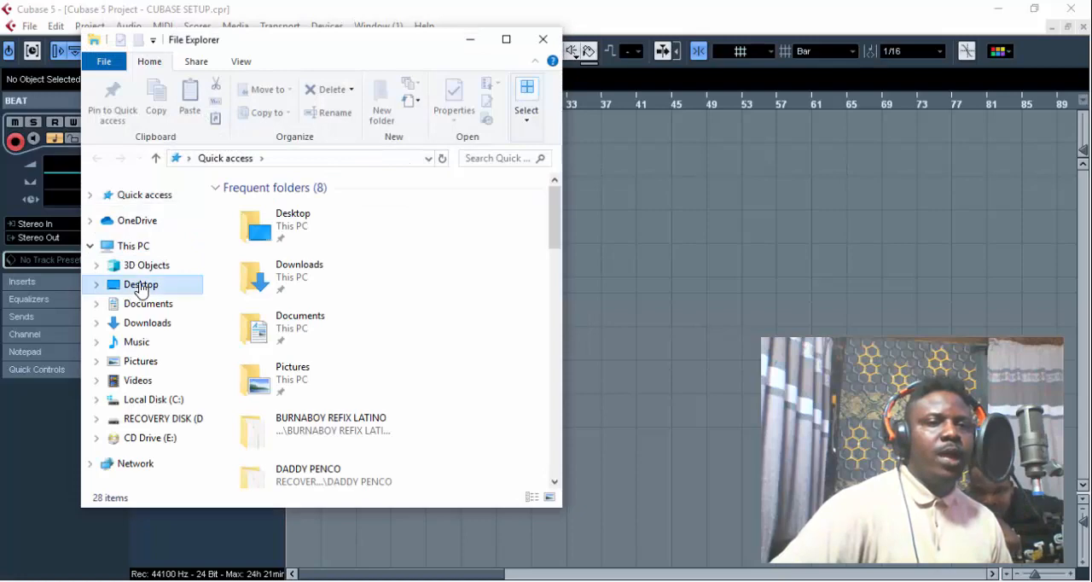
pyautogui.scroll(-5, 385, 321)
pyautogui.scroll(-6, 384, 320)
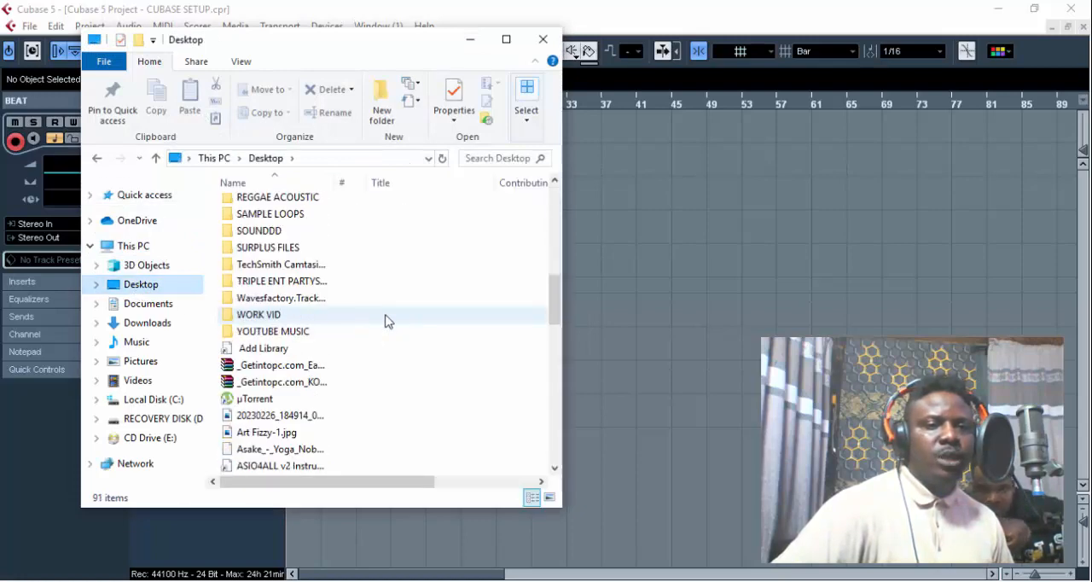
pyautogui.scroll(-3, 385, 320)
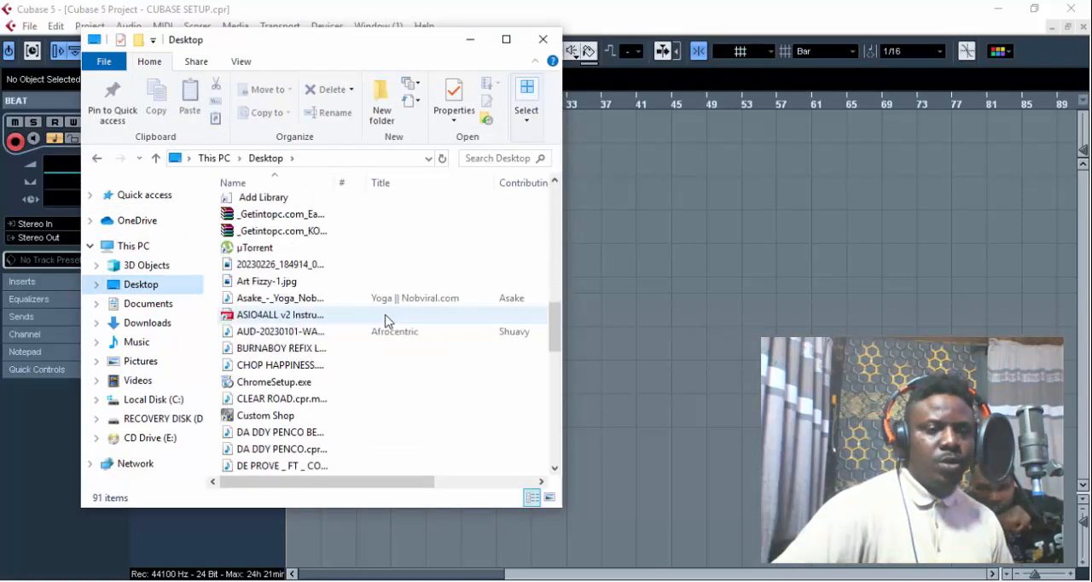
pyautogui.scroll(-6, 385, 320)
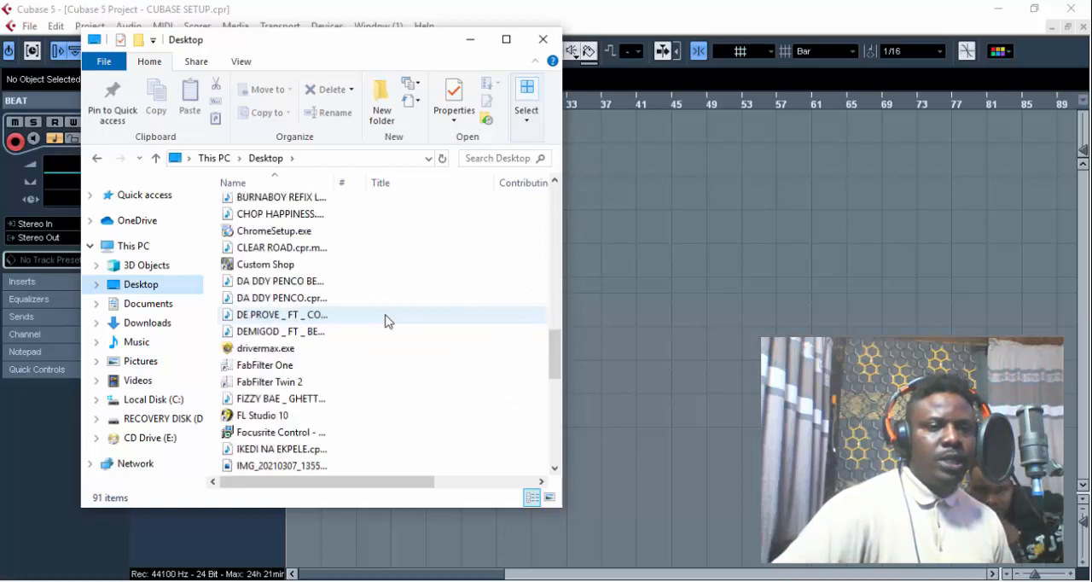
pyautogui.scroll(-3, 385, 320)
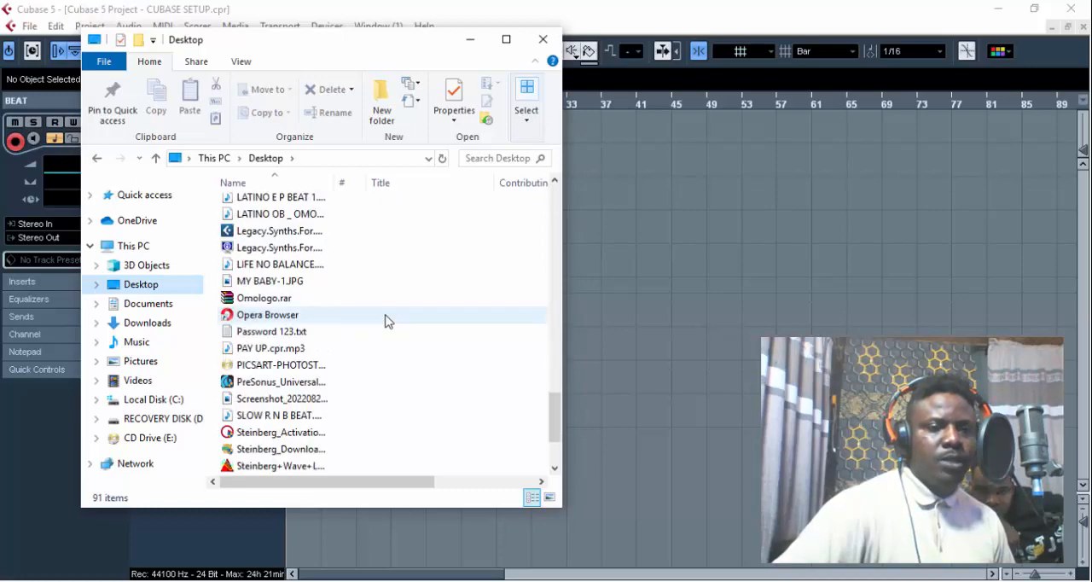
# - Import SLOW R N B BEAT onto the BEAT track, copying it to the working directory, and move the clip to start at bar 1
pyautogui.moveTo(284, 365); pyautogui.dragTo(578, 122)
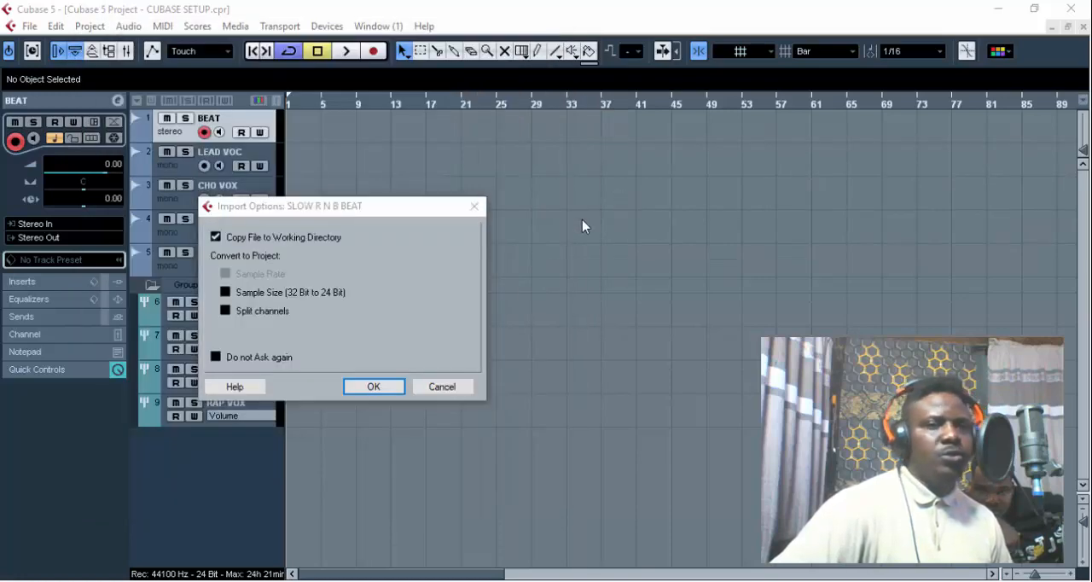
pyautogui.click(373, 386)
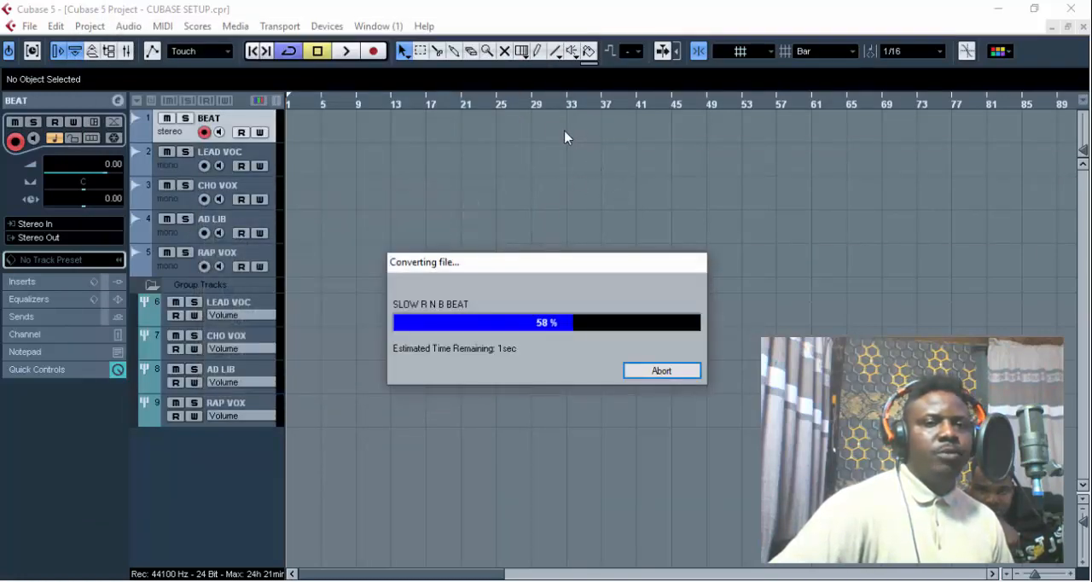
pyautogui.moveTo(681, 134); pyautogui.dragTo(391, 137)
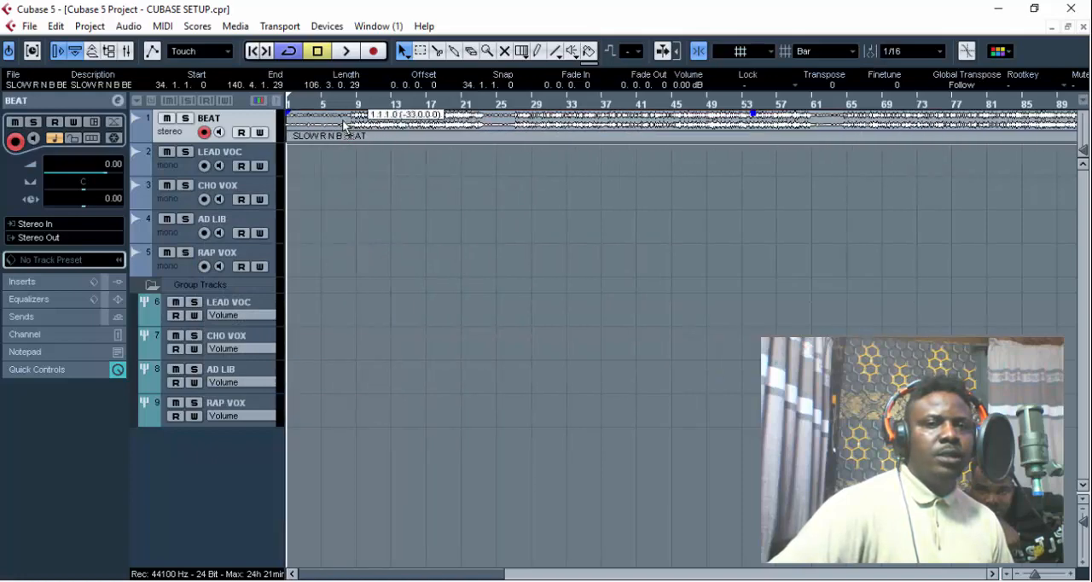
# - Switch to VirtualDJ, dismiss its connect prompt without logging in, and return to the Cubase project
pyautogui.moveTo(1037, 575); pyautogui.dragTo(1034, 574)
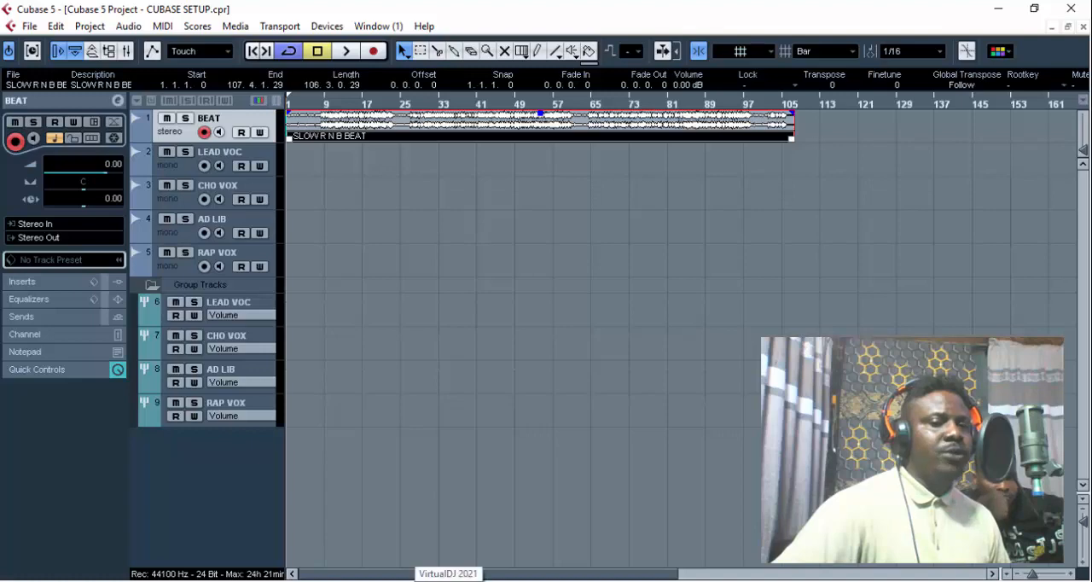
pyautogui.click(449, 581)
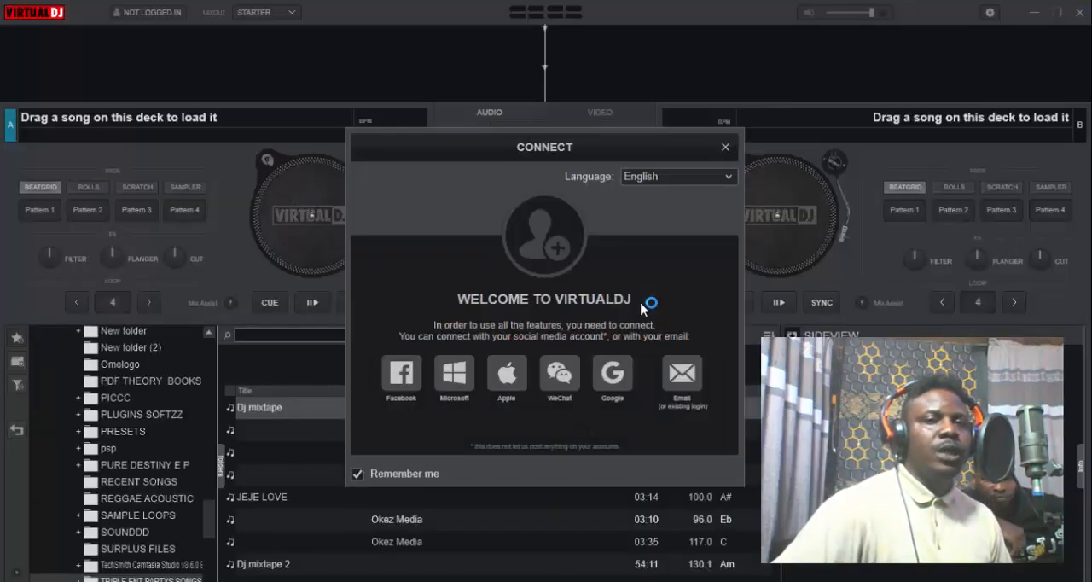
pyautogui.click(726, 147)
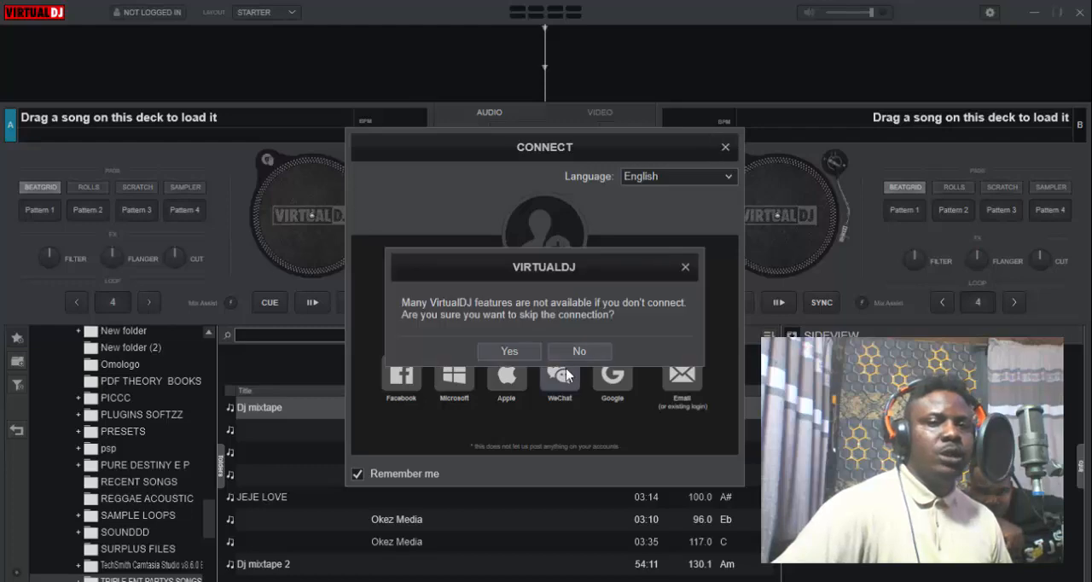
pyautogui.click(509, 350)
pyautogui.click(1034, 12)
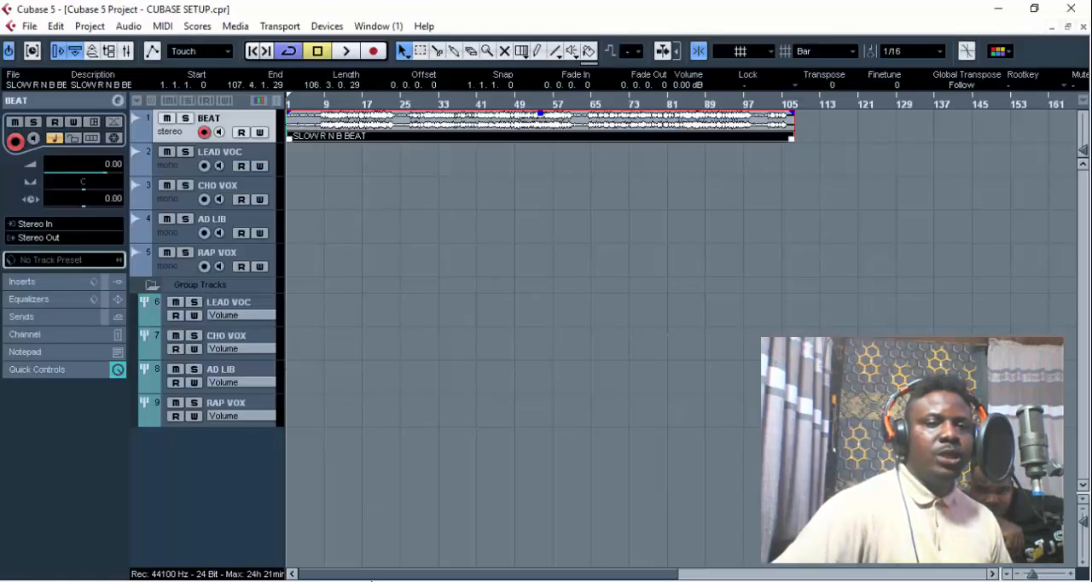
# - Load SLOW R N B BEAT onto deck A in VirtualDJ, read its BPM, and switch back to Cubase
pyautogui.hotkey('alt', 'Tab')
pyautogui.moveTo(310, 368); pyautogui.dragTo(278, 209)
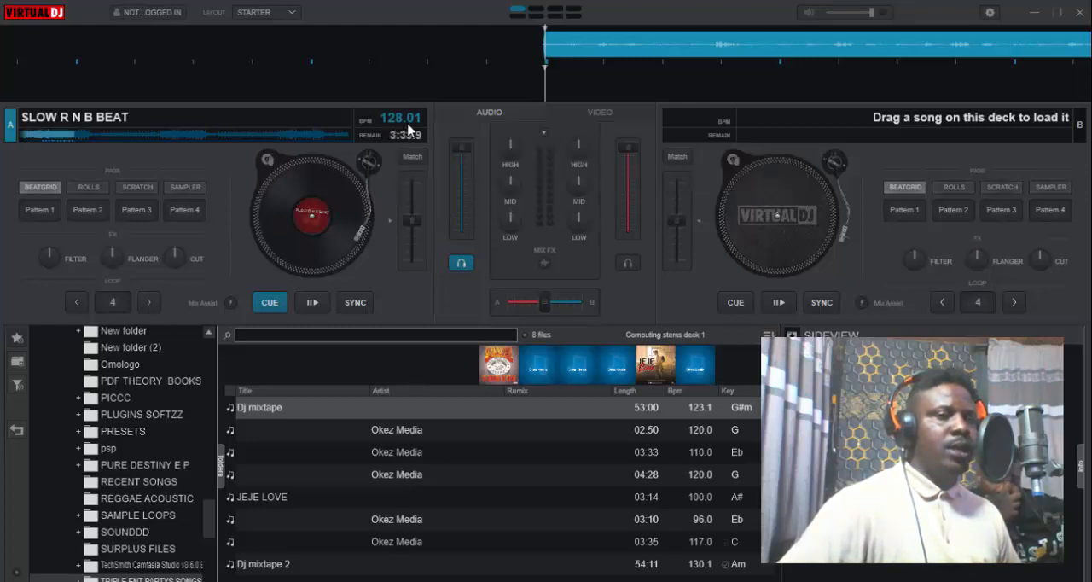
pyautogui.click(1035, 12)
pyautogui.click(658, 276)
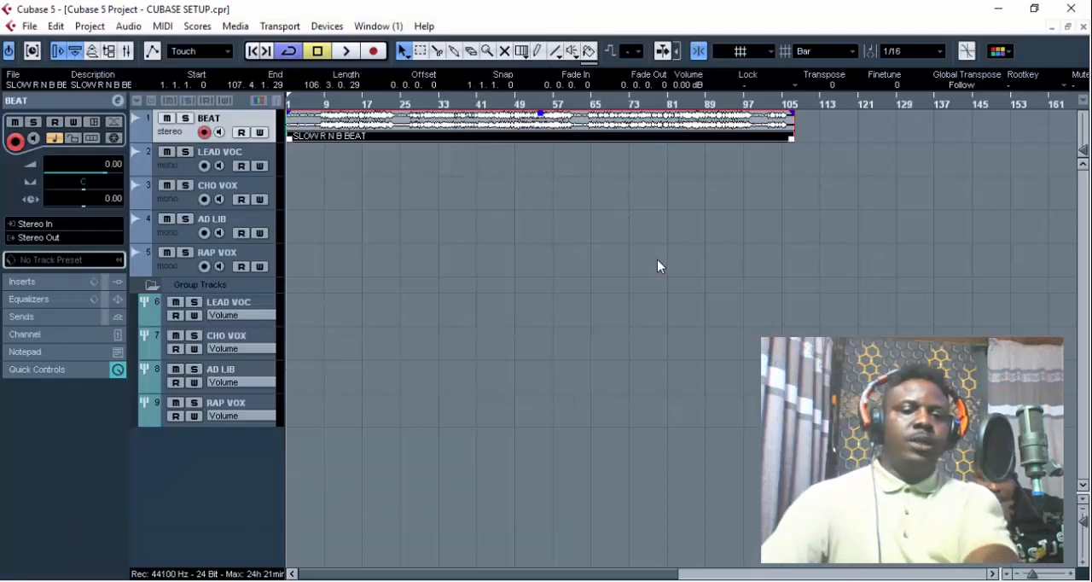
# - Set the project tempo to 128.01 in the Tempo Track Editor and return to the project view
pyautogui.hotkey('ctrl', 't')
pyautogui.click(14, 52)
pyautogui.click(253, 57)
pyautogui.write('128.01')
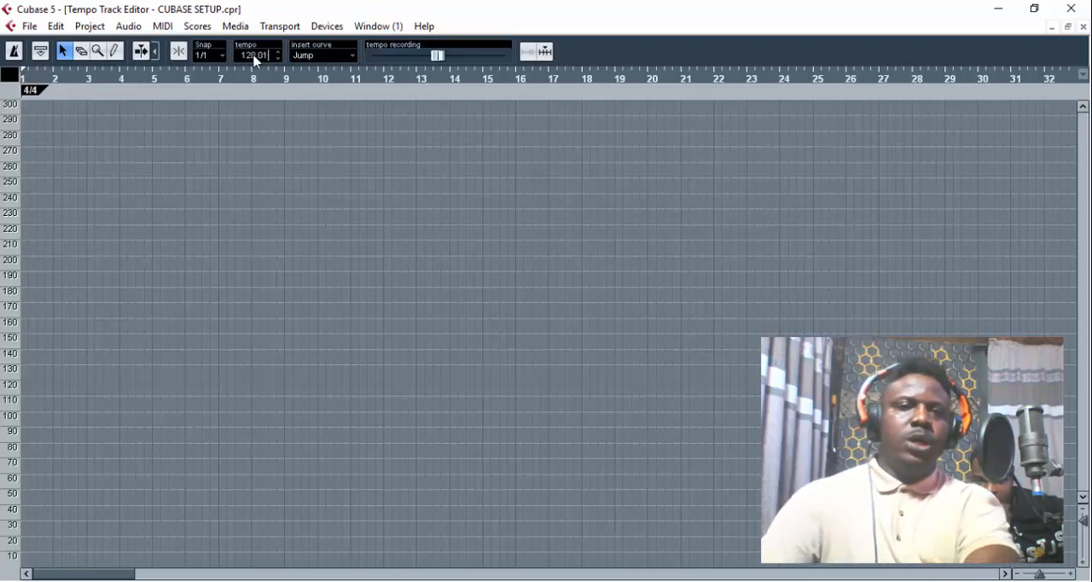
pyautogui.press('Return')
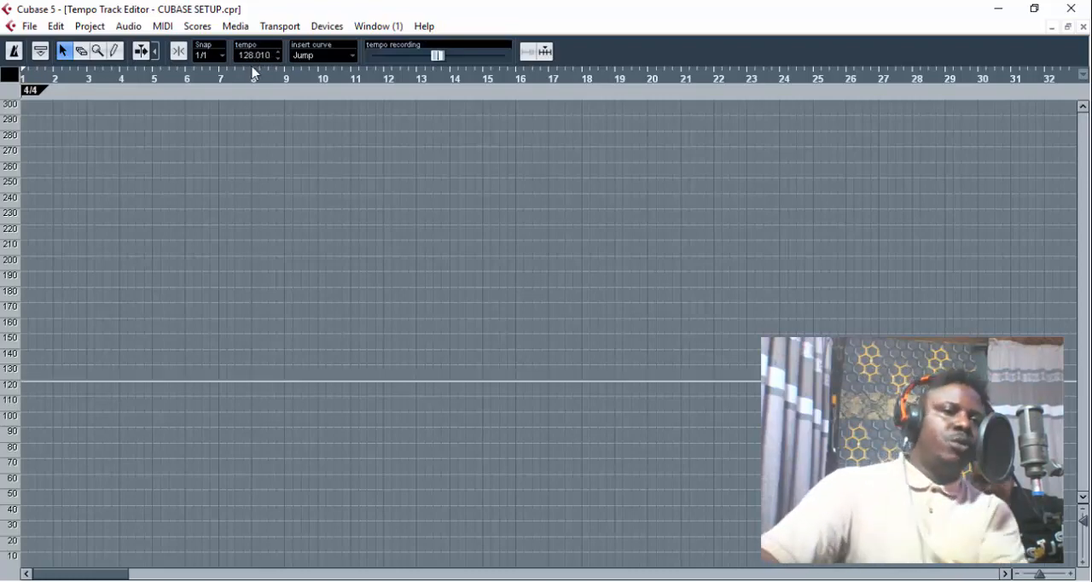
pyautogui.hotkey('ctrl', 'w')
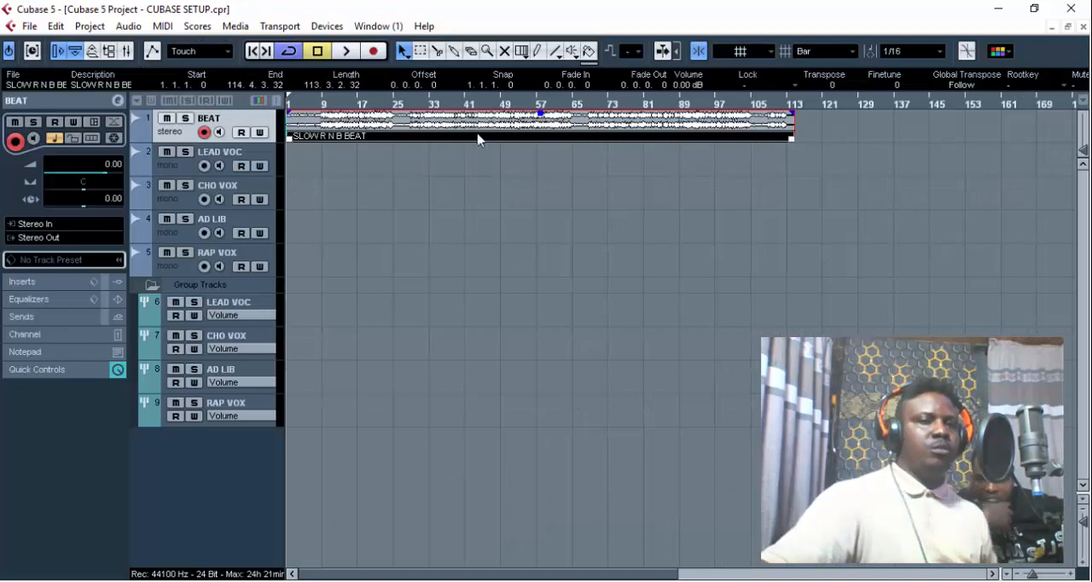
# - Change the project ruler's display format to Timecode
pyautogui.rightClick(333, 106)
pyautogui.click(367, 151)
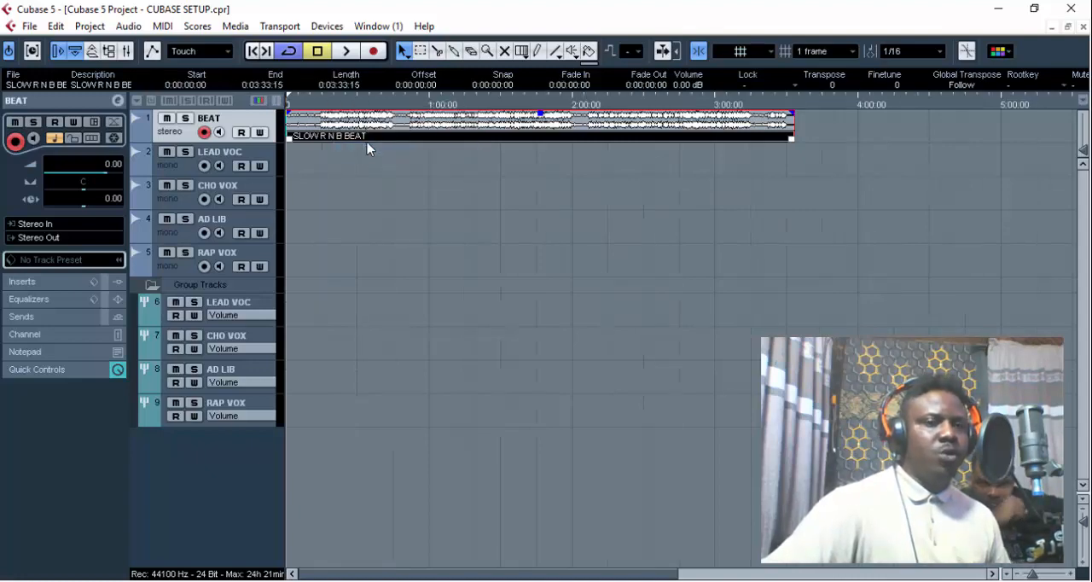
pyautogui.click(323, 103)
pyautogui.click(345, 52)
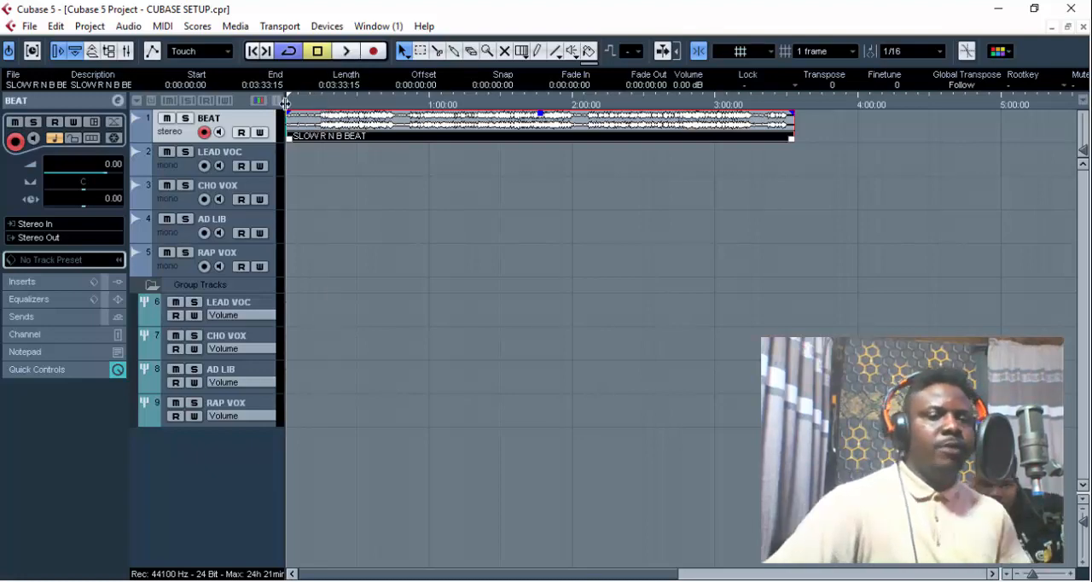
# - Magnify the timeline around the beat clip and increase the BEAT track's height
pyautogui.press('h')
pyautogui.press('h')
pyautogui.press('h')
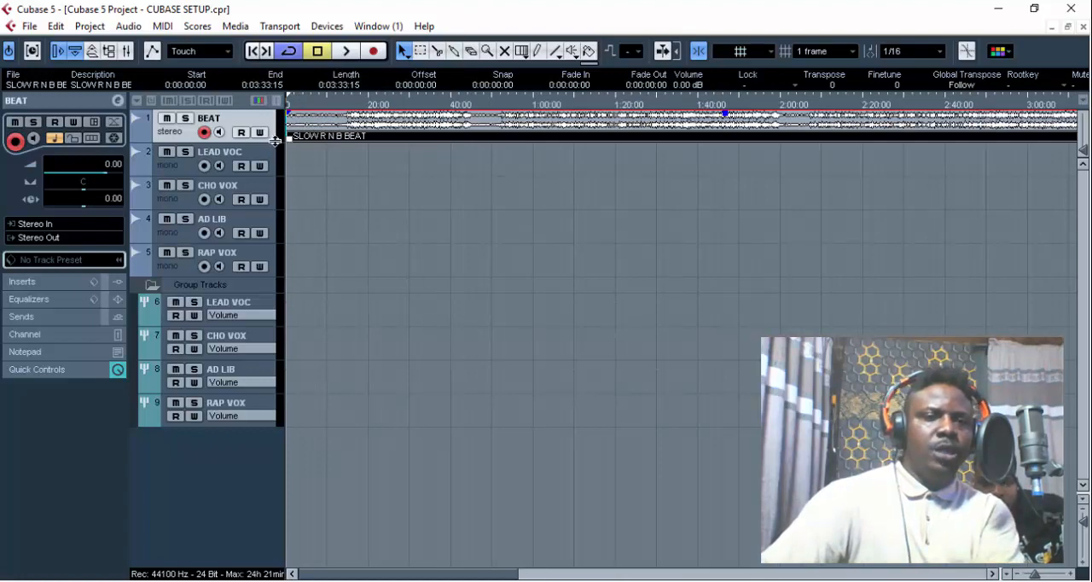
pyautogui.moveTo(275, 142); pyautogui.dragTo(278, 164)
pyautogui.press('h')
pyautogui.press('h')
pyautogui.press('h')
pyautogui.press('g')
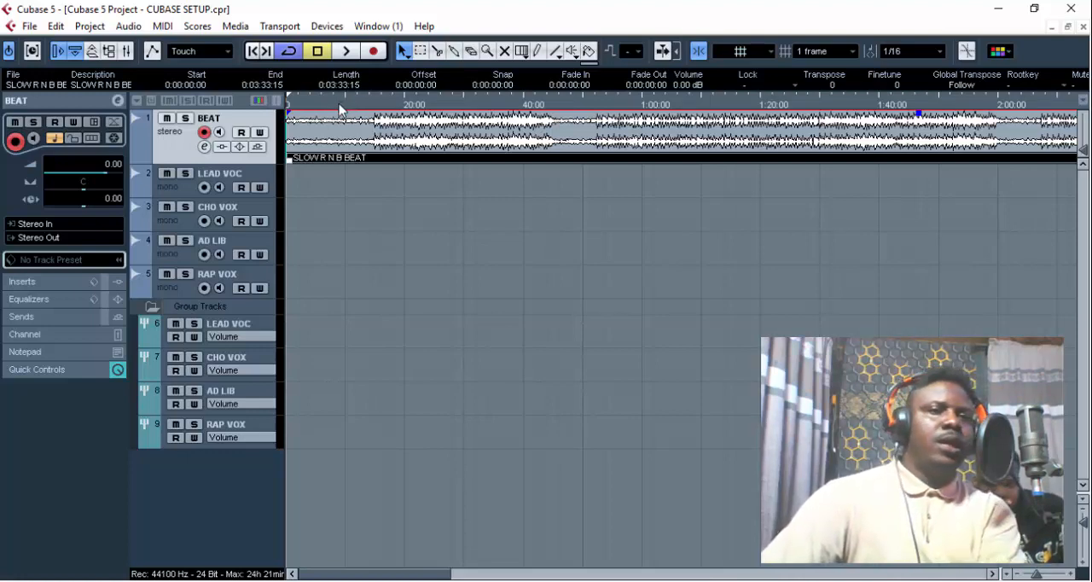
# - Lower the SLOW R N B BEAT clip's volume to -4.00 dB and play it back to check the level
pyautogui.press('space')
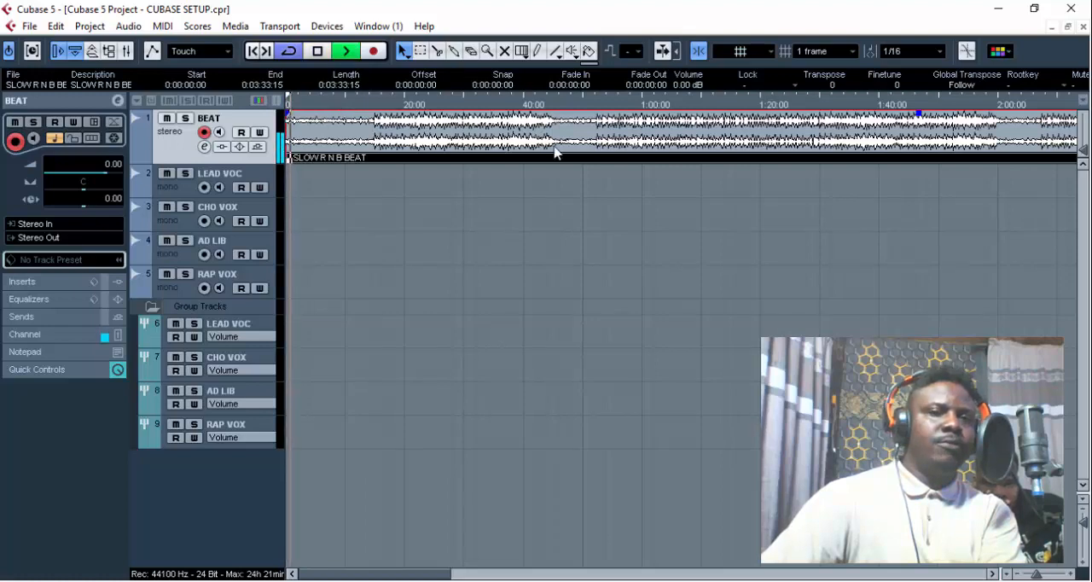
pyautogui.press('space')
pyautogui.scroll(-3, 680, 85)
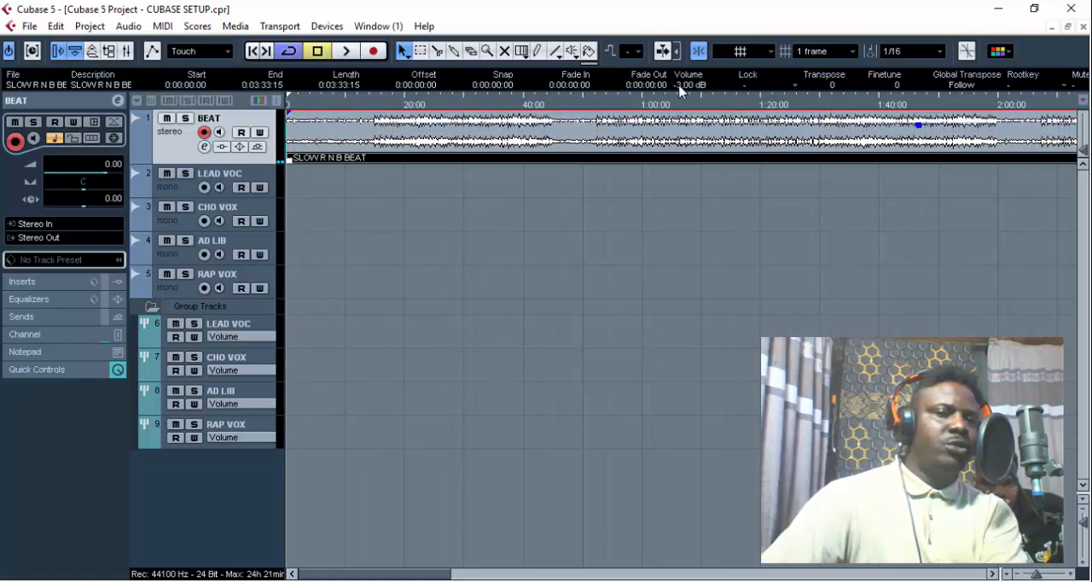
pyautogui.scroll(-1, 680, 85)
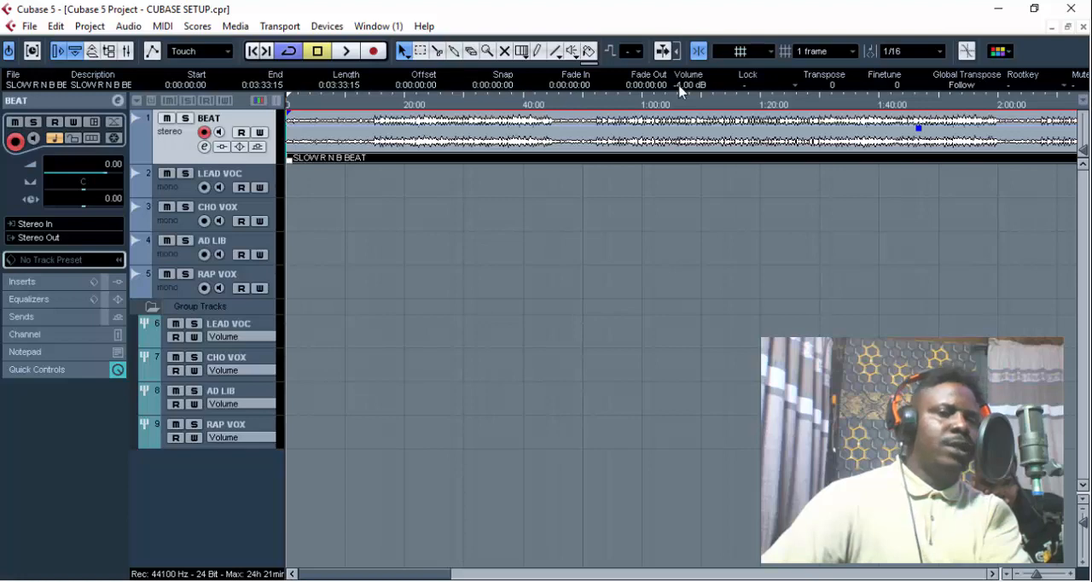
pyautogui.press('space')
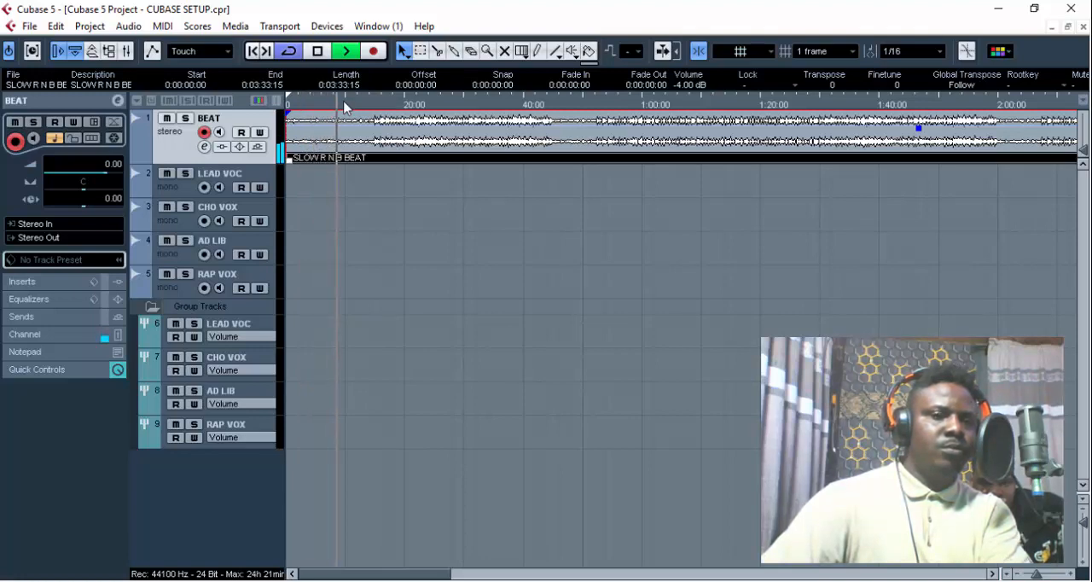
pyautogui.press('space')
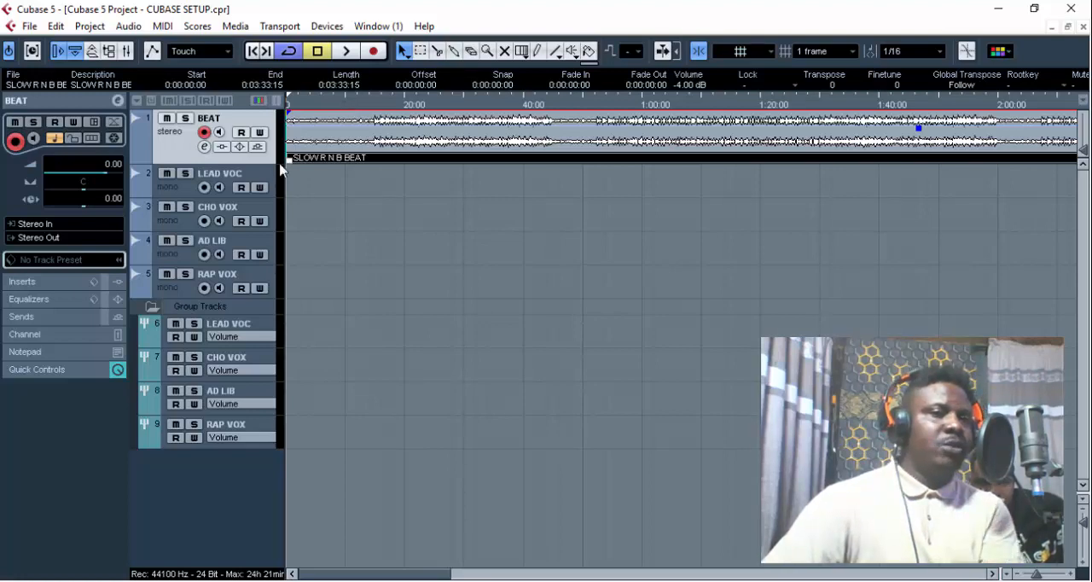
# - Move the SLOW R N B BEAT clip to start at timecode 0:00:03:11 and play it back to check its timing
pyautogui.moveTo(316, 151); pyautogui.dragTo(336, 152)
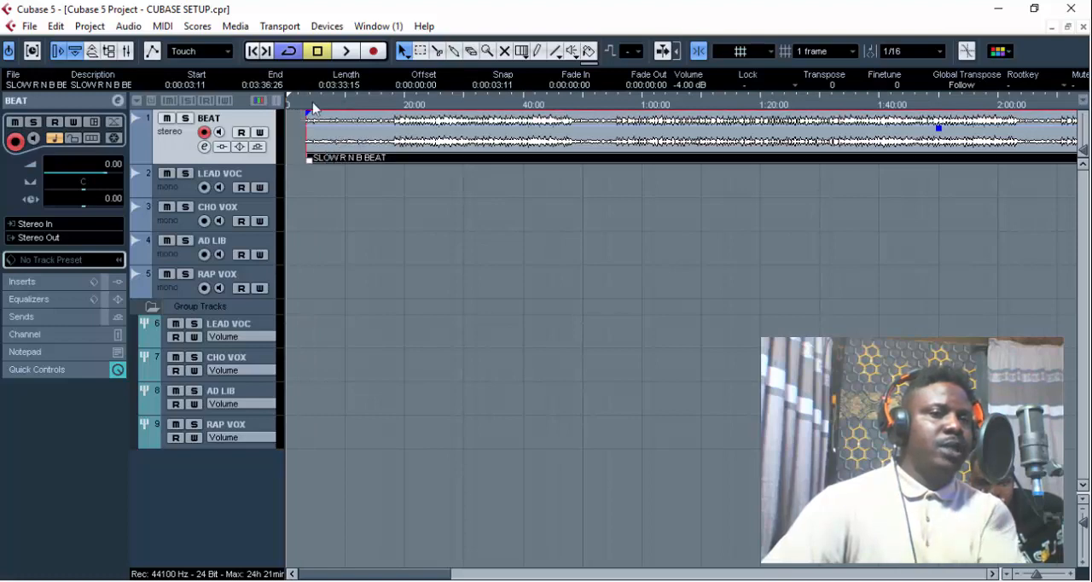
pyautogui.press('space')
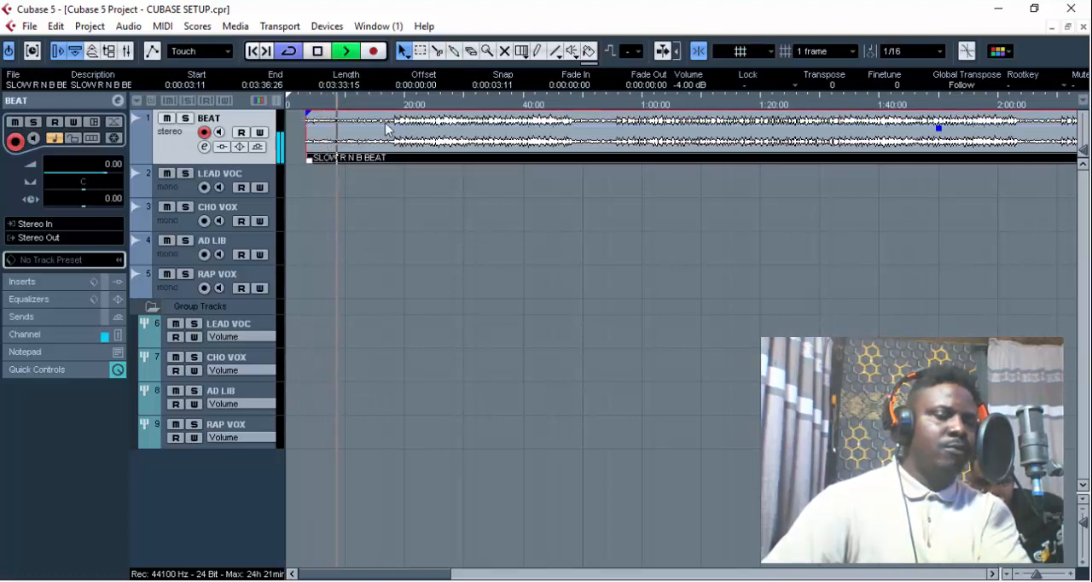
pyautogui.press('space')
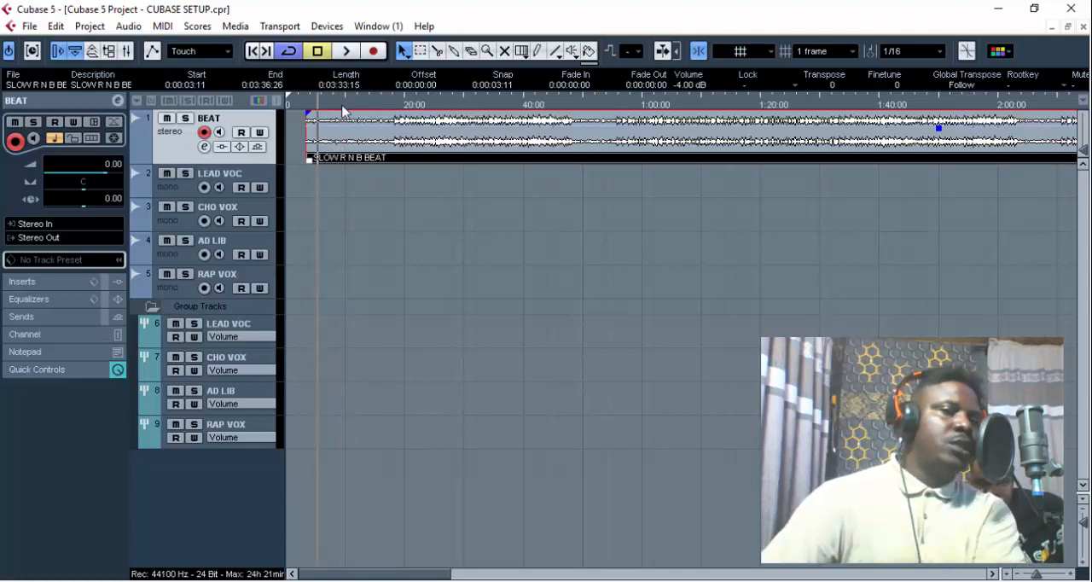
# - Keep the ruler on Timecode and nudge the beat clip's start to 0:00:03:22, checking the timing by playback
pyautogui.rightClick(343, 111)
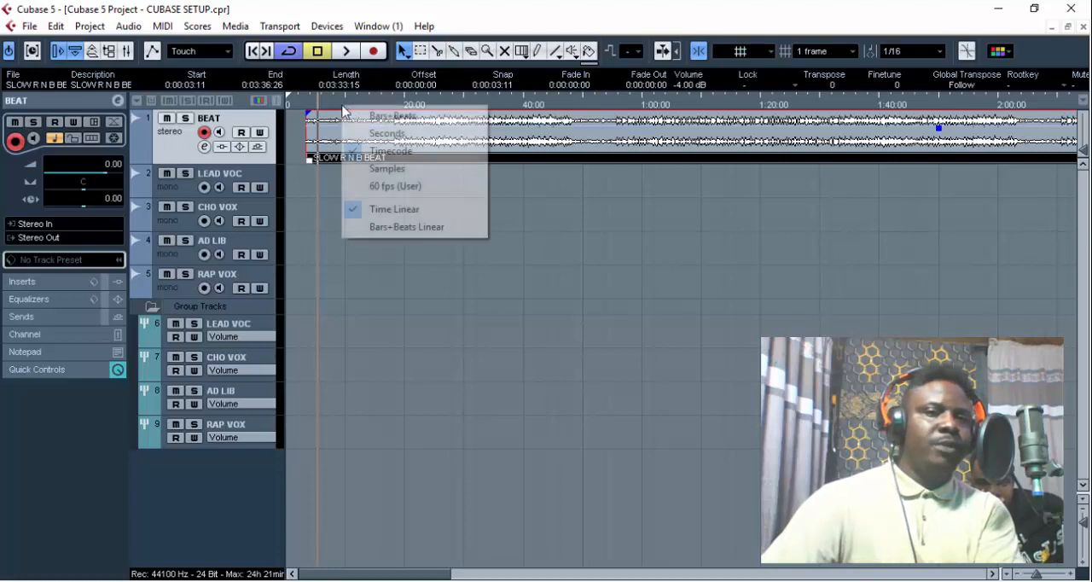
pyautogui.click(390, 152)
pyautogui.press('space')
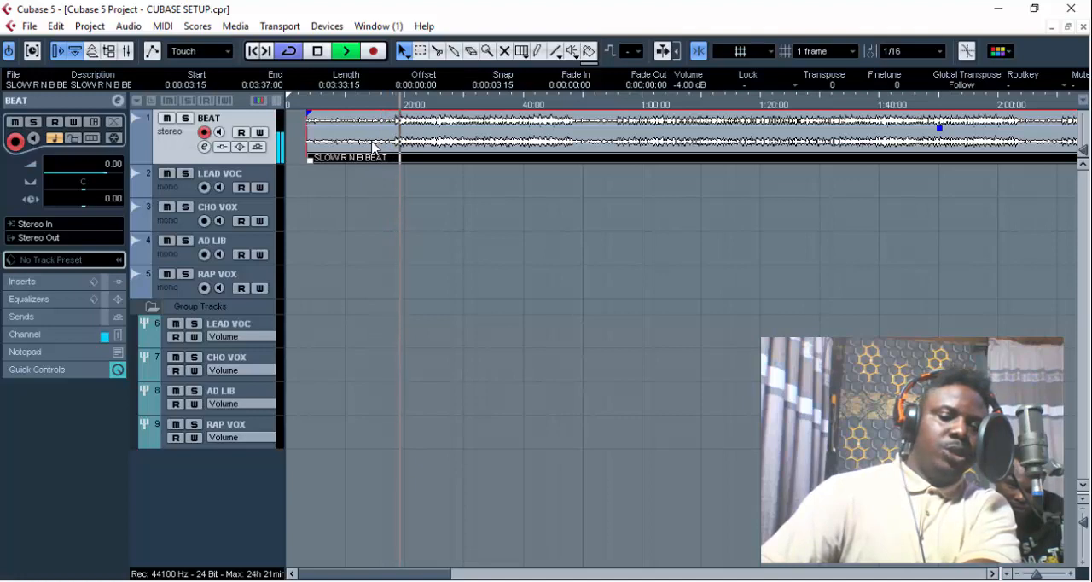
pyautogui.click(316, 52)
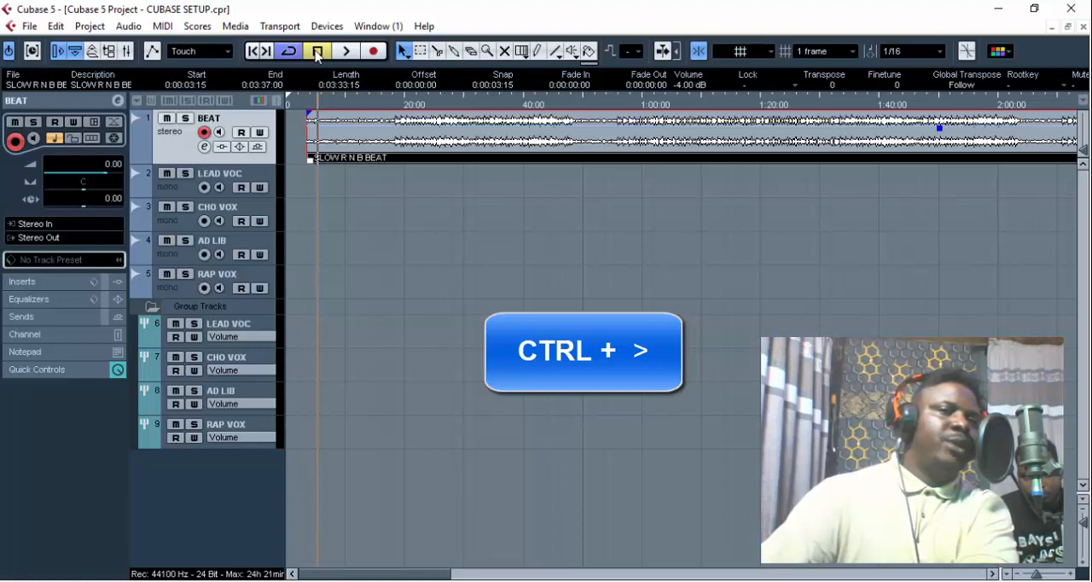
pyautogui.click(346, 51)
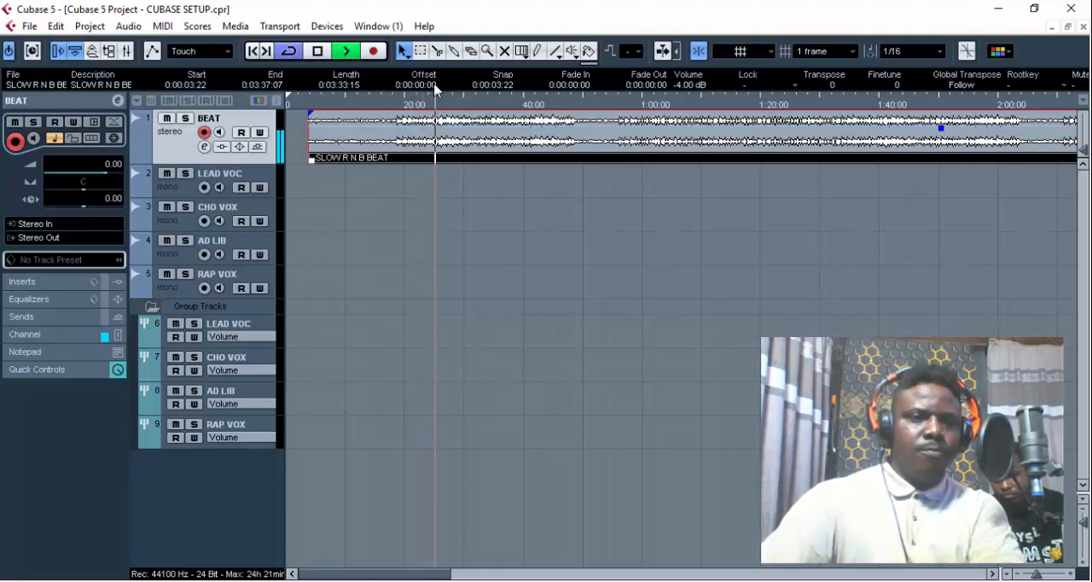
pyautogui.press('space')
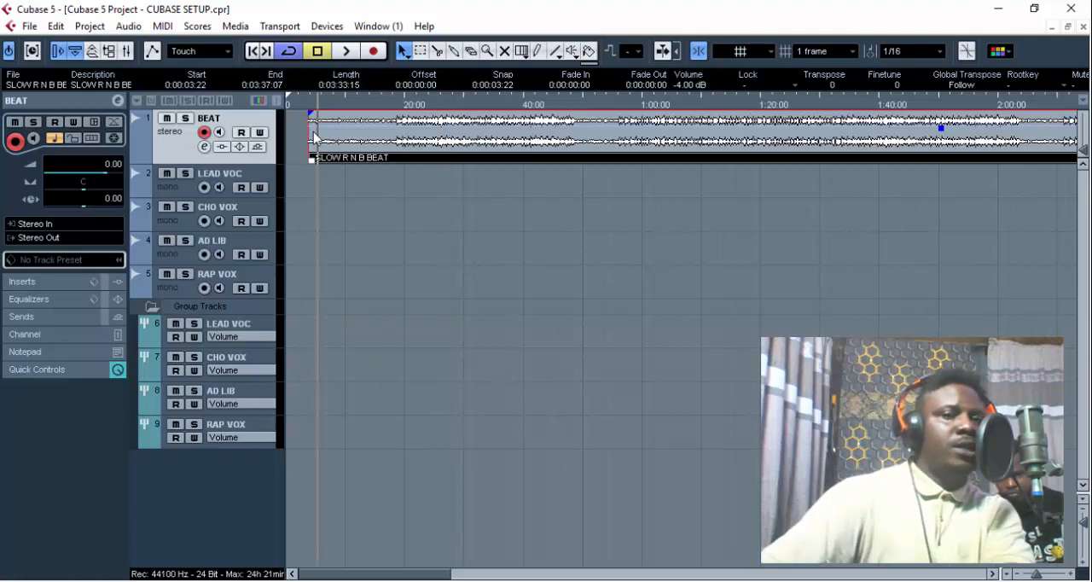
# - Convert the SLOW R N B BEAT event to an audio part and dissolve that part again
pyautogui.click(129, 26)
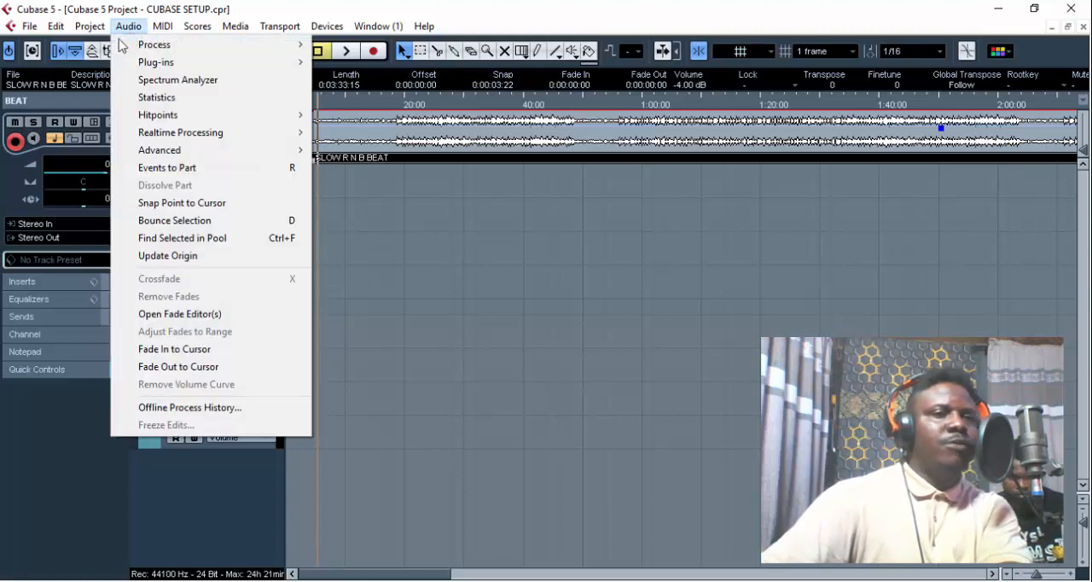
pyautogui.click(227, 171)
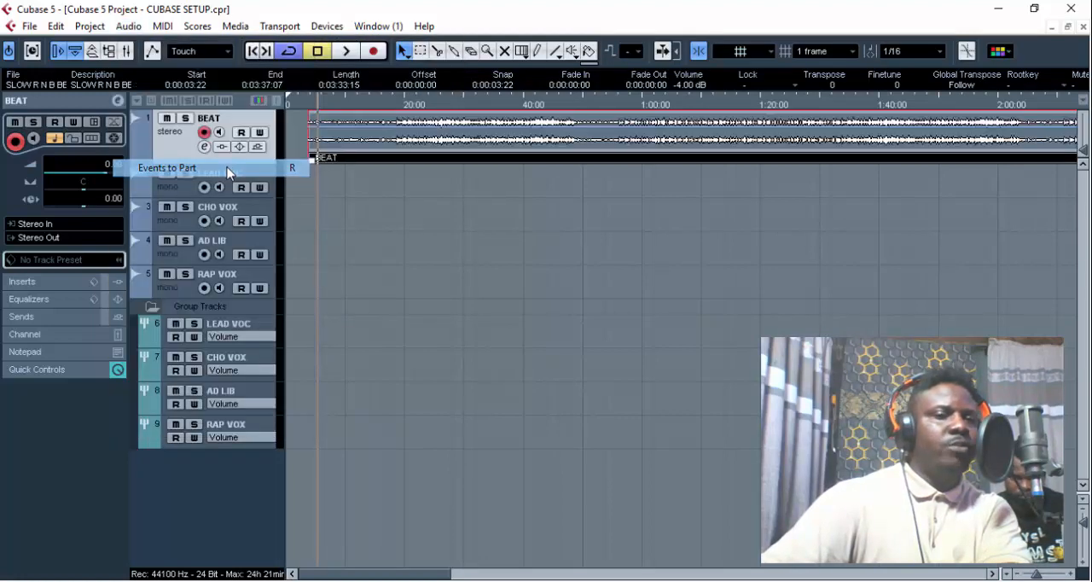
pyautogui.click(129, 27)
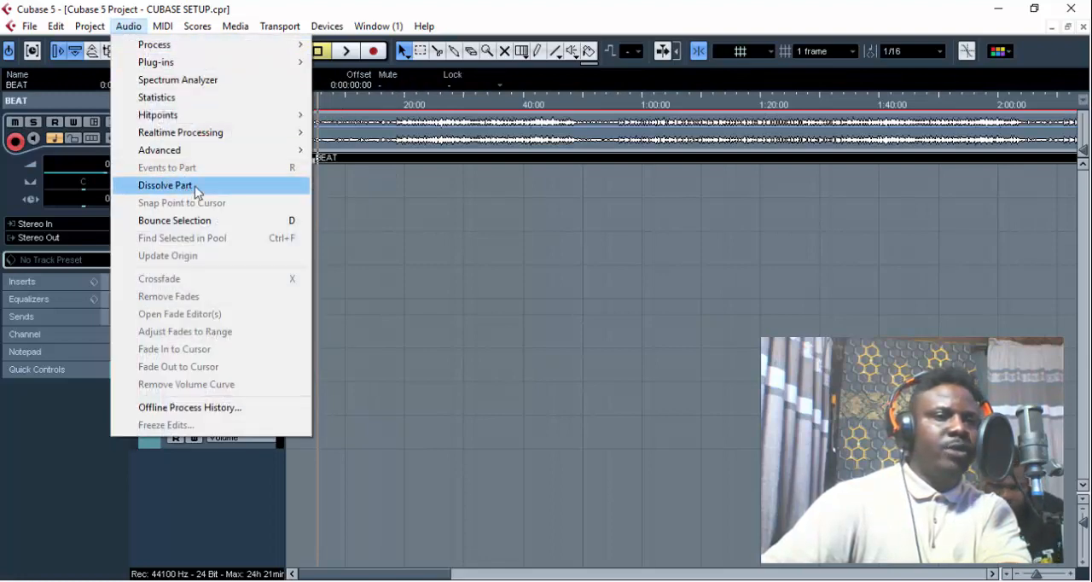
pyautogui.click(171, 186)
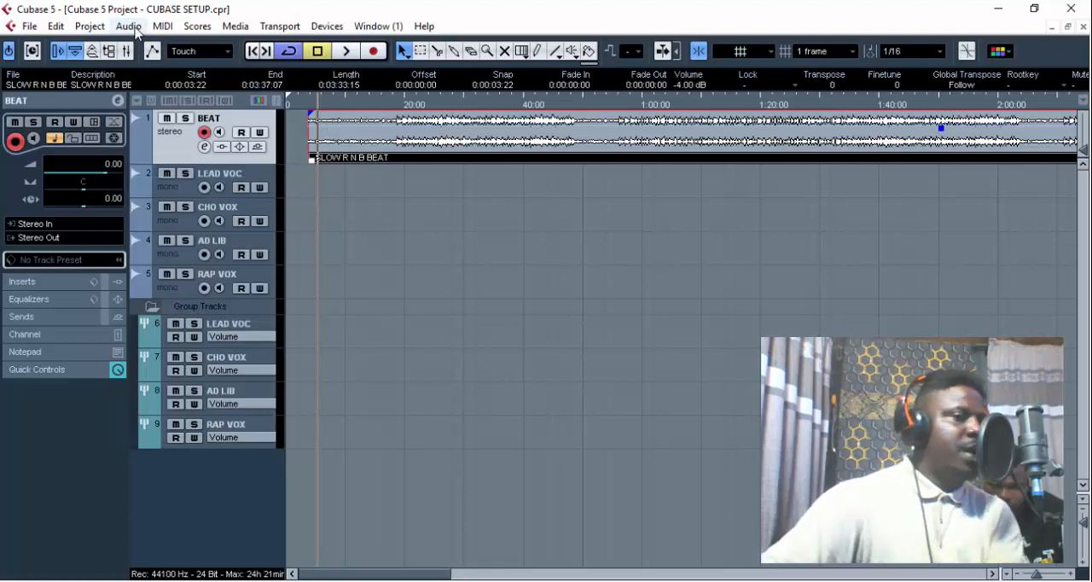
# - Convert the SLOW R N B BEAT event to a part and, with the ruler in Bars+Beats, extend its start to bar 1
pyautogui.click(135, 29)
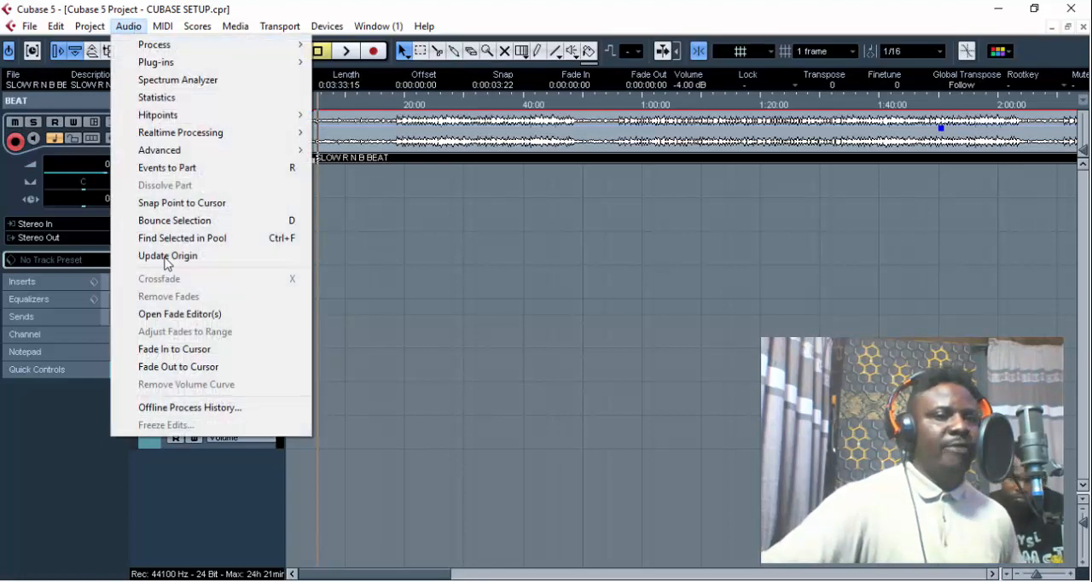
pyautogui.click(191, 169)
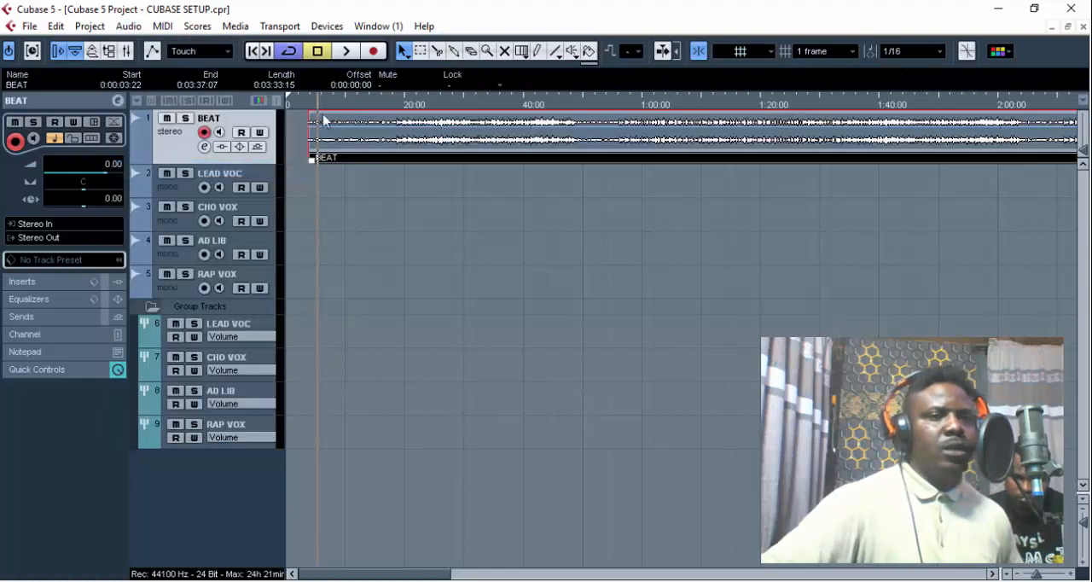
pyautogui.rightClick(342, 103)
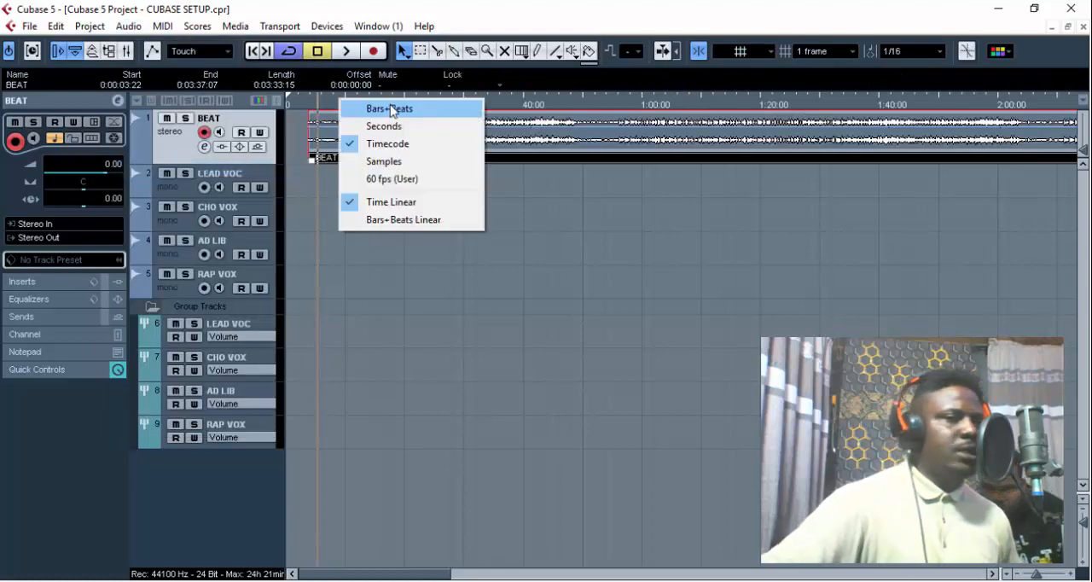
pyautogui.click(391, 109)
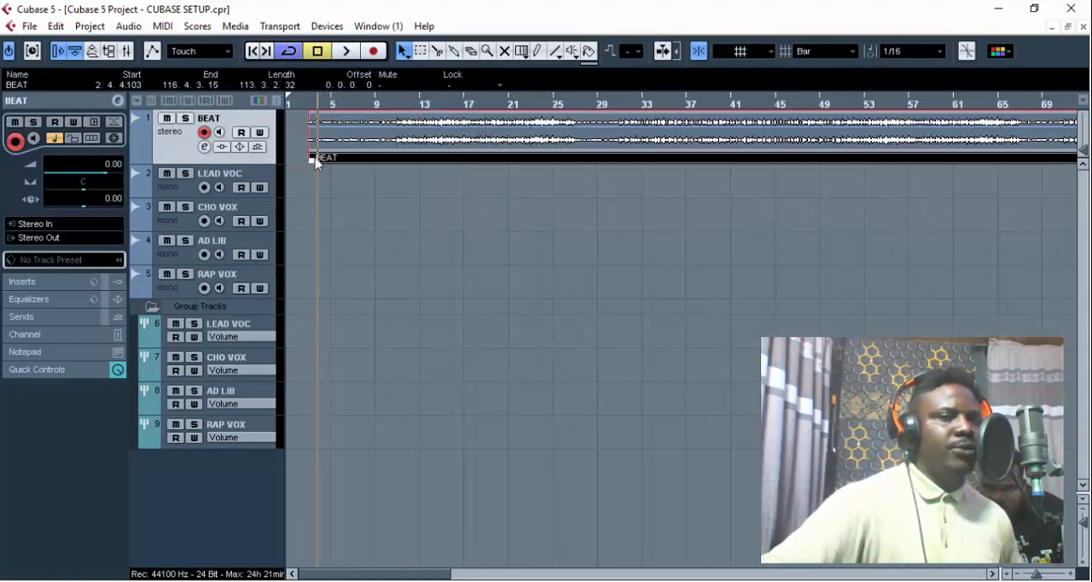
pyautogui.moveTo(313, 161); pyautogui.dragTo(288, 161)
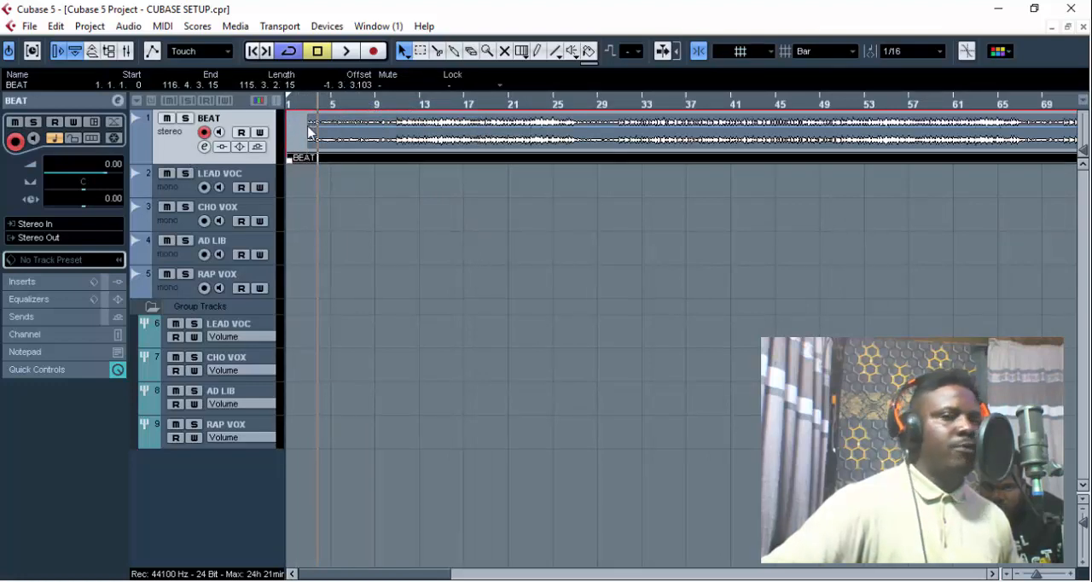
# - Trim the start of the BEAT event to bar 3, just before its audio begins
pyautogui.press('h')
pyautogui.press('h')
pyautogui.press('h')
pyautogui.press('h')
pyautogui.press('h')
pyautogui.press('h')
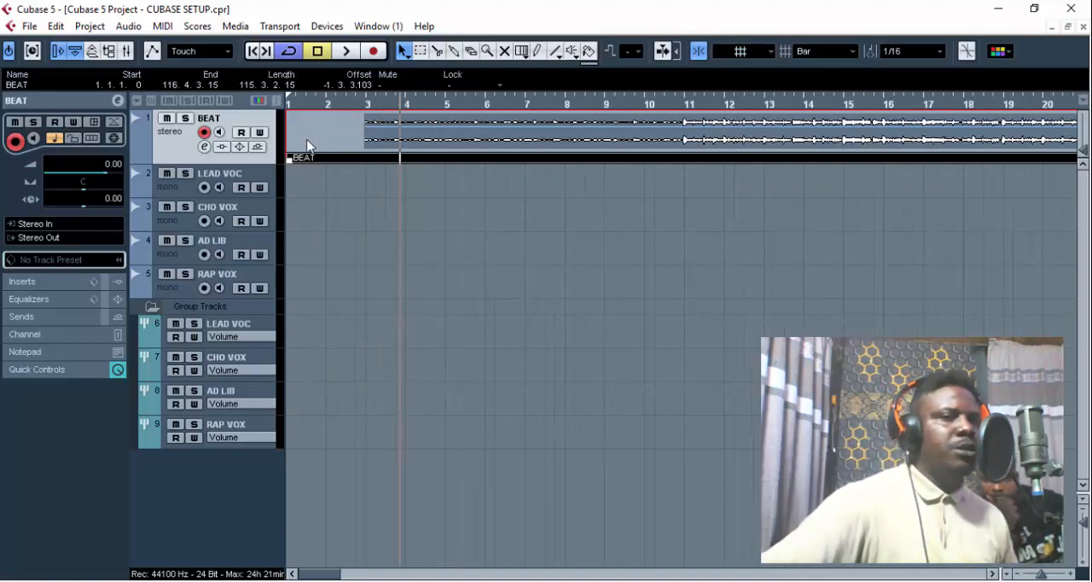
pyautogui.moveTo(290, 160); pyautogui.dragTo(377, 159)
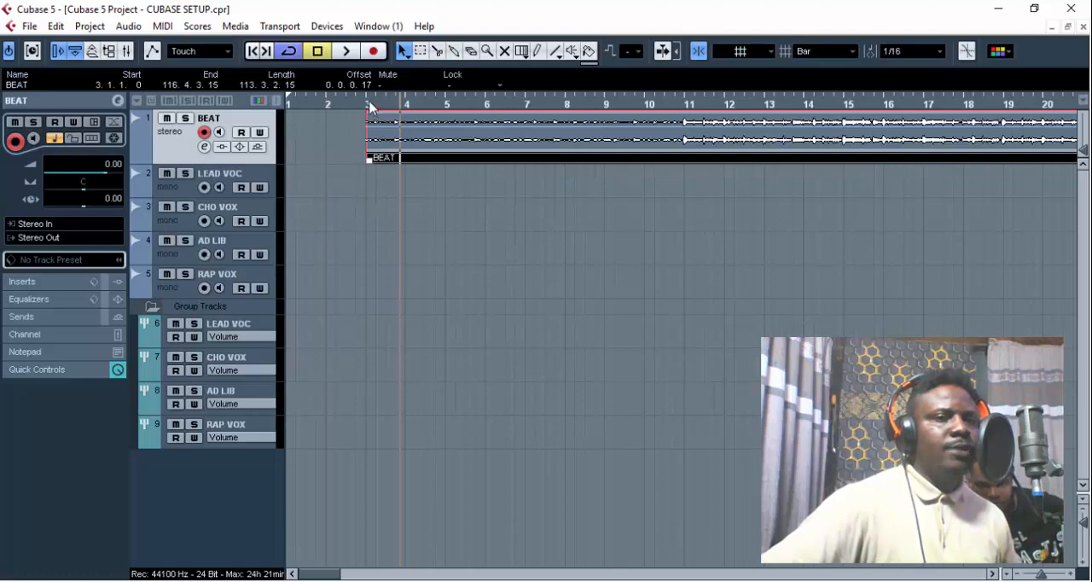
# - Play the BEAT event from bar 3 and examine its alignment with the bar grid
pyautogui.click(368, 102)
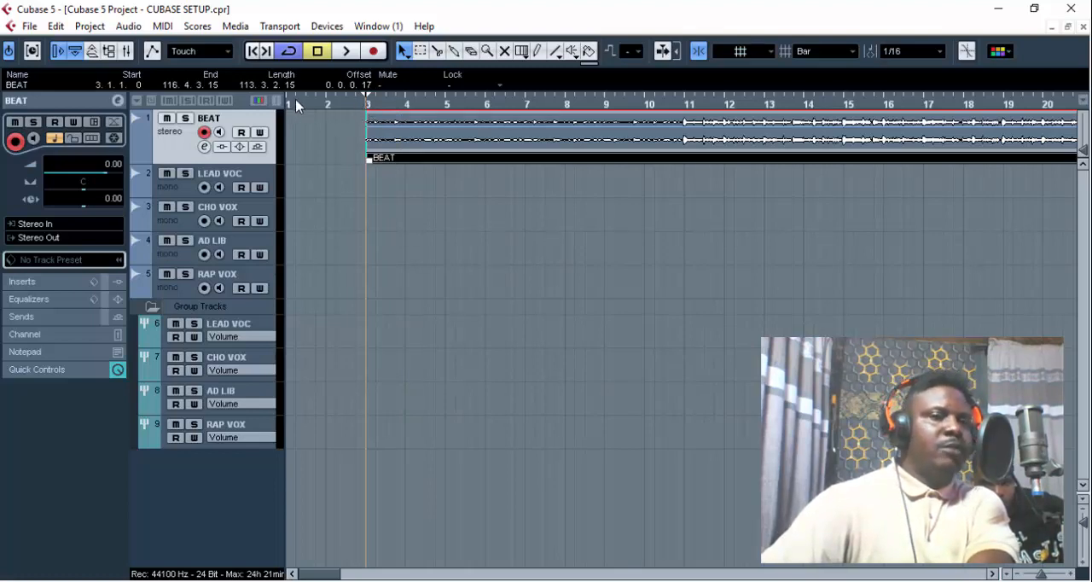
pyautogui.press('space')
pyautogui.press('g')
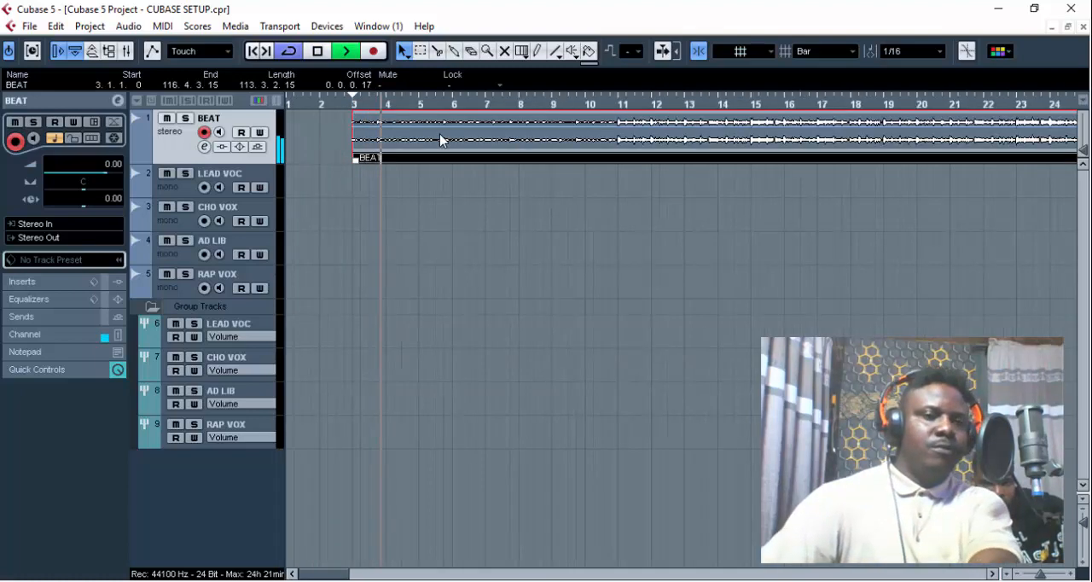
pyautogui.press('g')
pyautogui.press('g')
pyautogui.press('g')
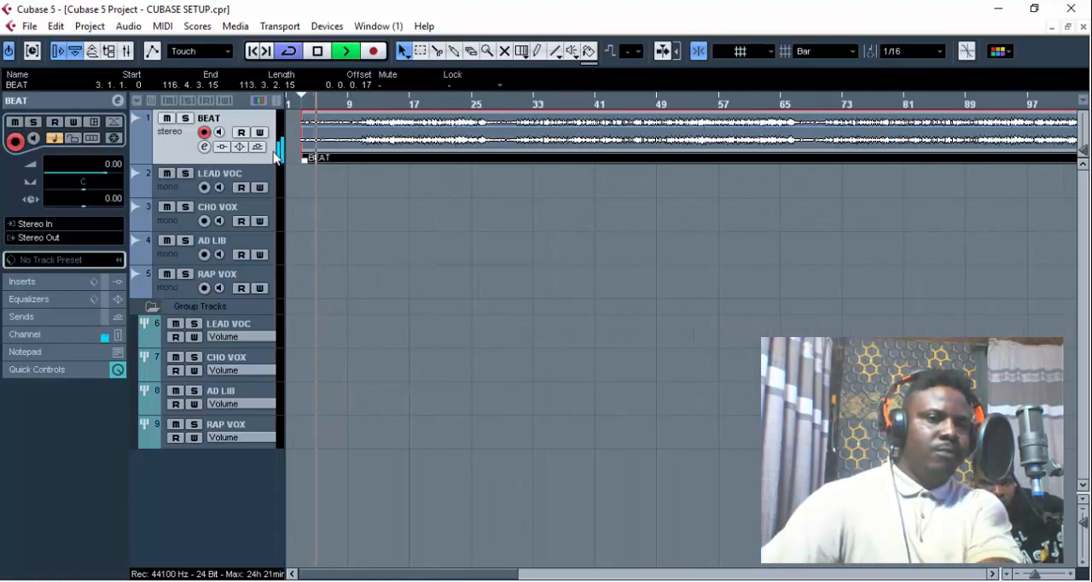
pyautogui.press('h')
pyautogui.press('h')
pyautogui.press('h')
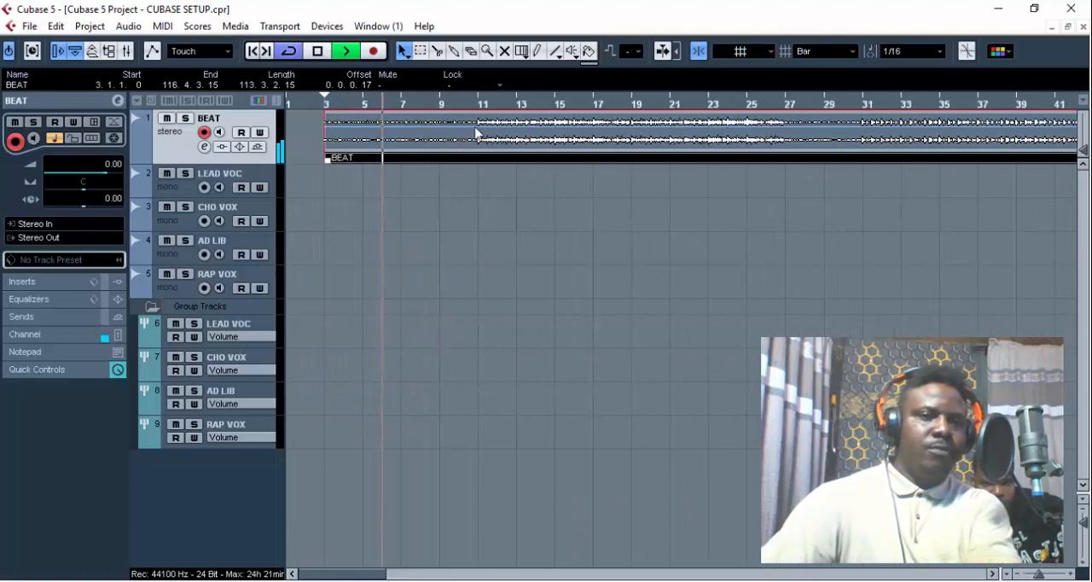
# - Split the BEAT event at bars 11 and 25 and stop playback
pyautogui.keyDown('alt'); pyautogui.click(477, 132); pyautogui.keyUp('alt')
pyautogui.keyDown('alt'); pyautogui.click(756, 132); pyautogui.keyUp('alt')
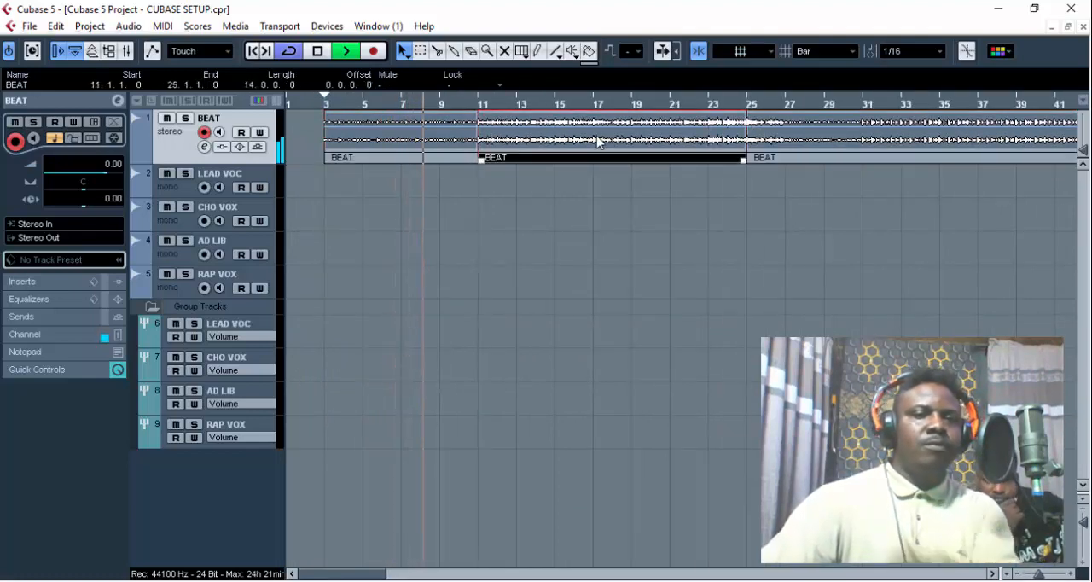
pyautogui.press('space')
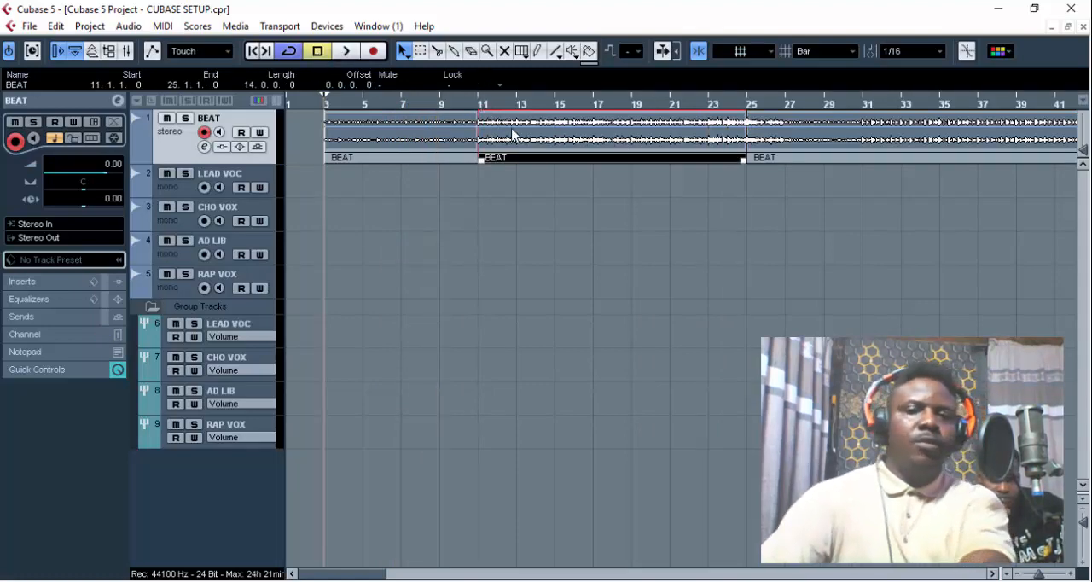
# - Add one instrument track using the Purity VST instrument below the BEAT track
pyautogui.rightClick(276, 156)
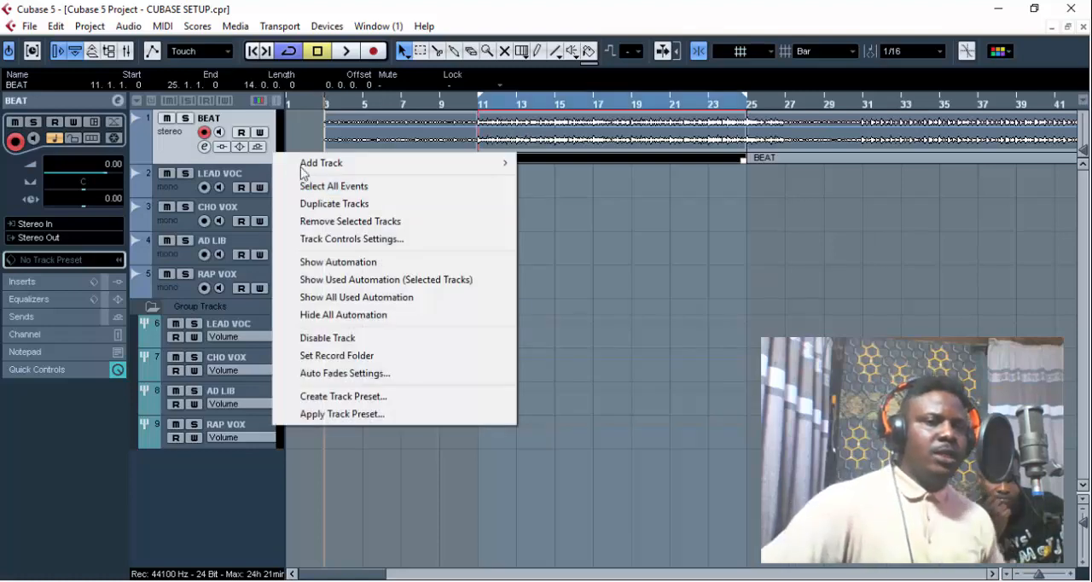
pyautogui.moveTo(390, 166)
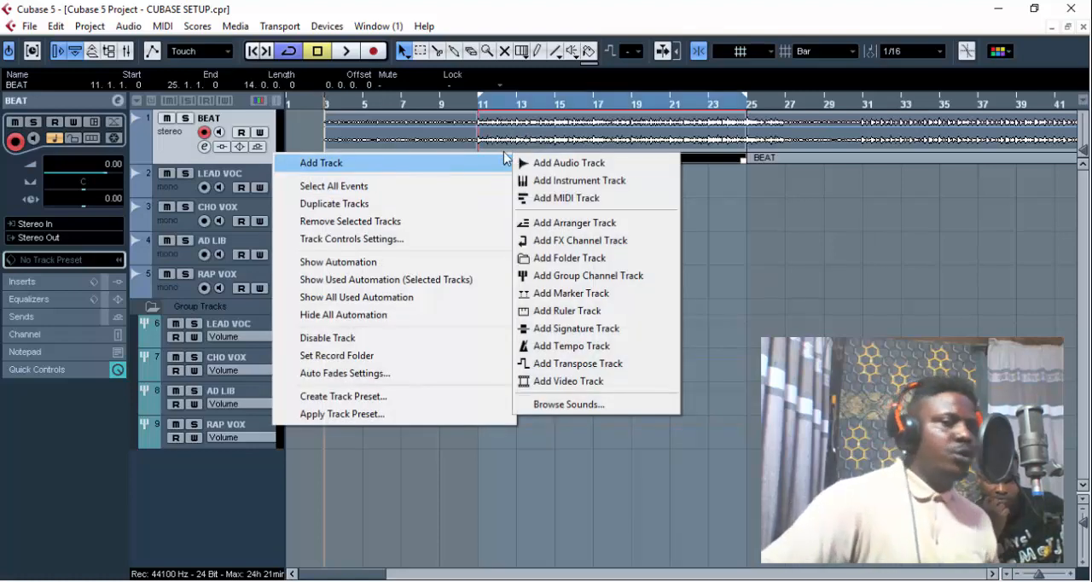
pyautogui.click(583, 182)
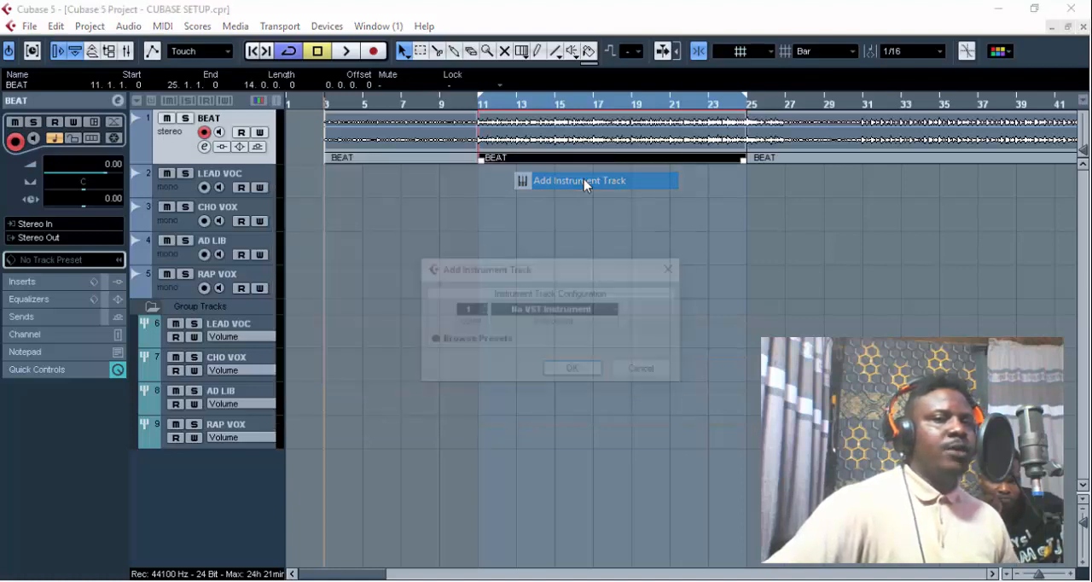
pyautogui.click(557, 309)
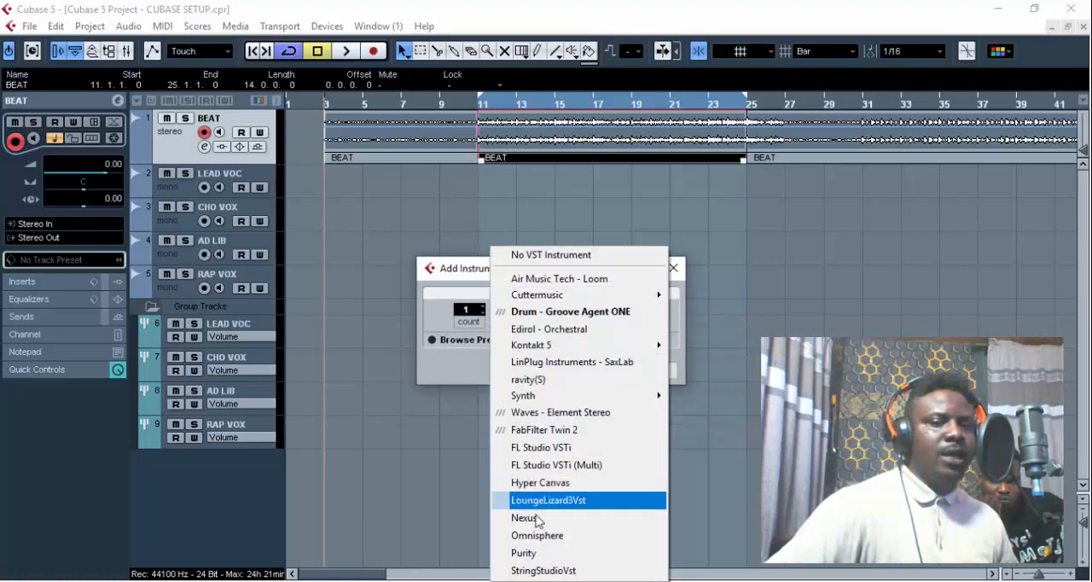
pyautogui.click(550, 554)
pyautogui.click(573, 370)
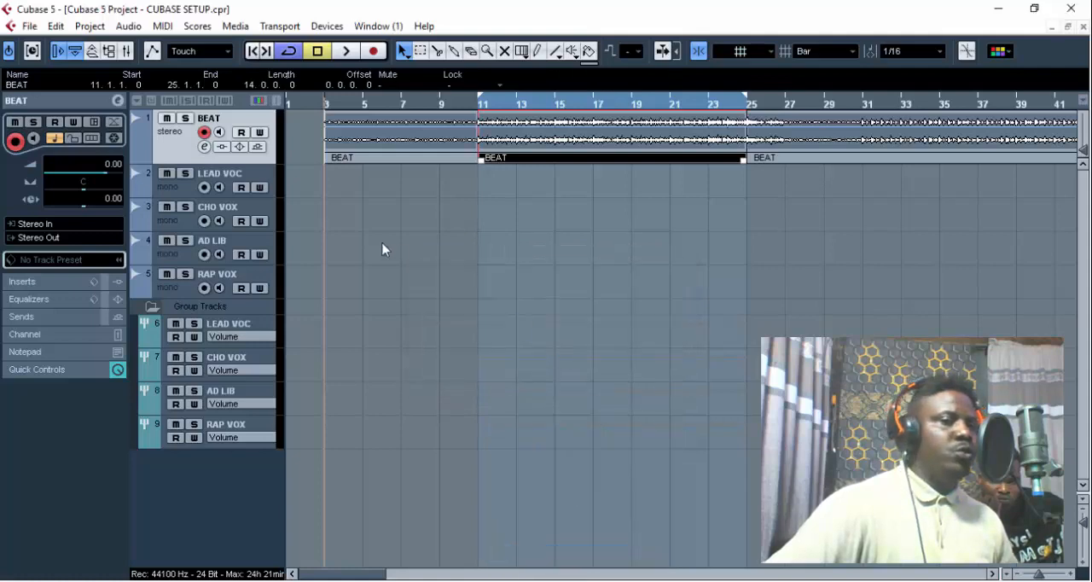
# - Move the project cursor to bar 12, then open the Purity instrument's interface and close it again
pyautogui.click(496, 104)
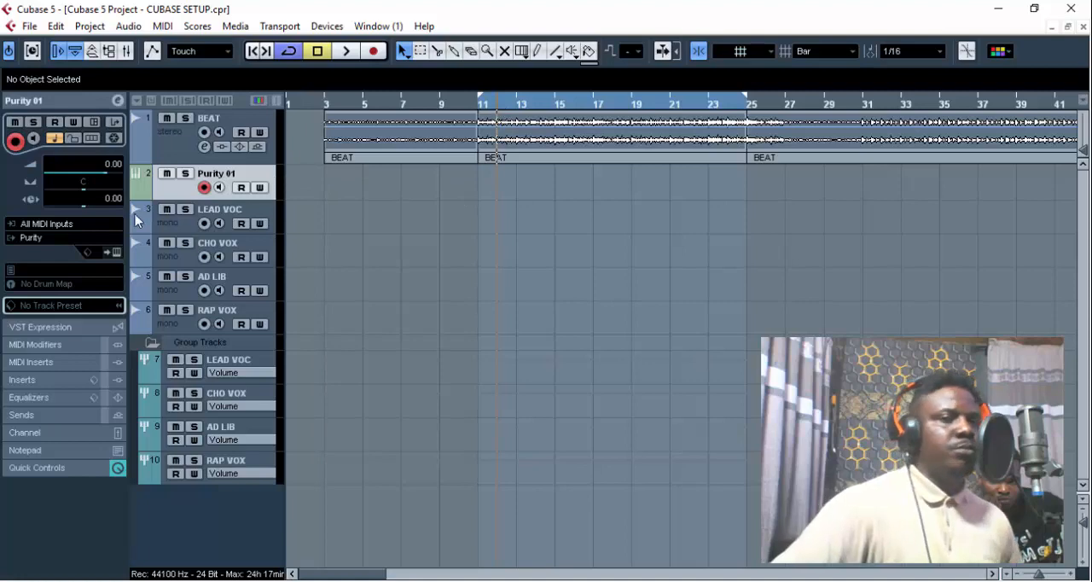
pyautogui.click(117, 253)
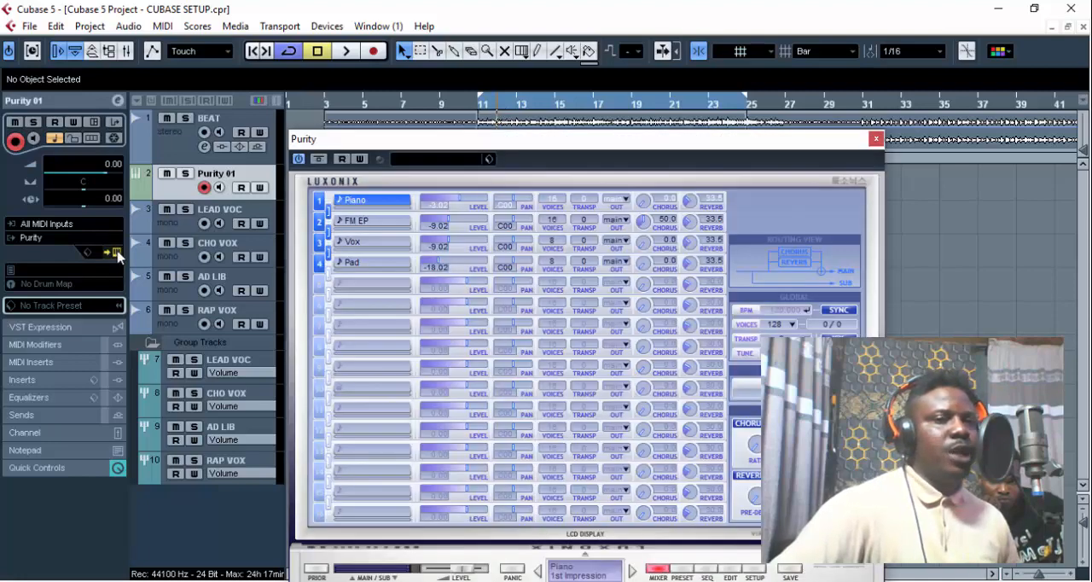
pyautogui.click(117, 254)
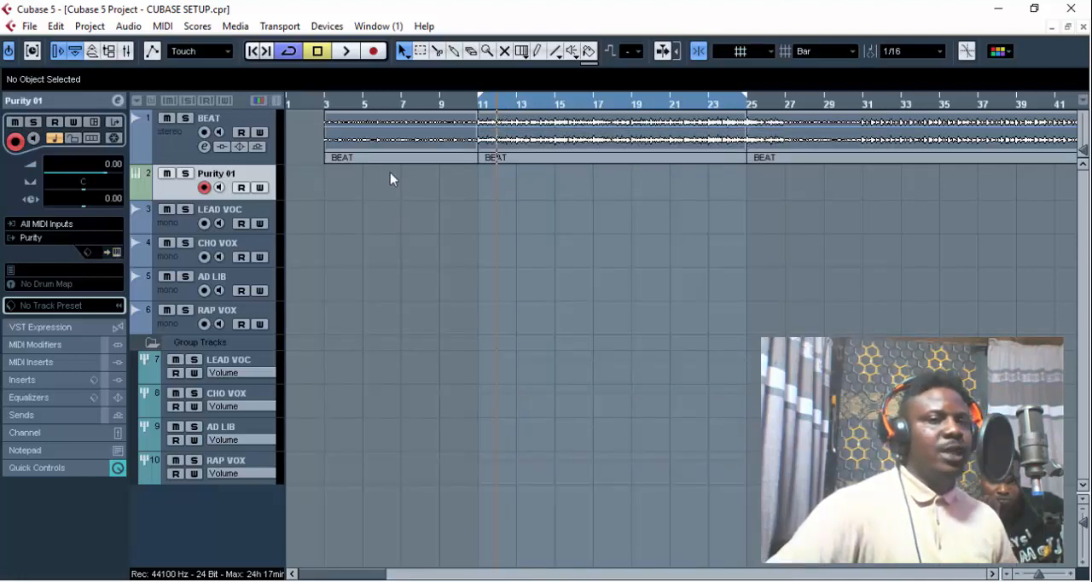
# - Create a MIDI part on the Purity 01 track from bar 11 to bar 25 and open it in the Key Editor
pyautogui.doubleClick(521, 173)
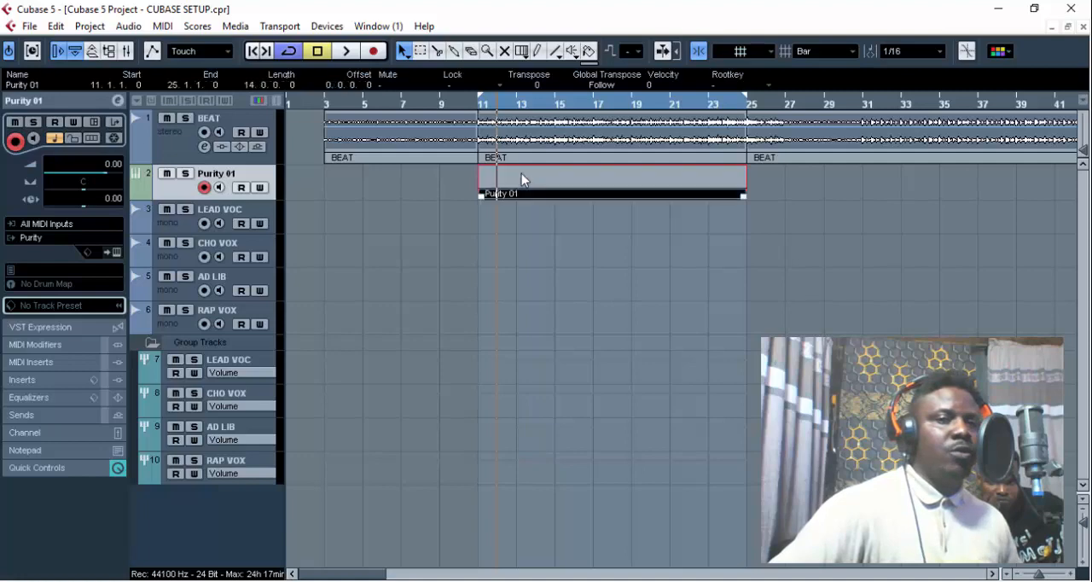
pyautogui.doubleClick(613, 177)
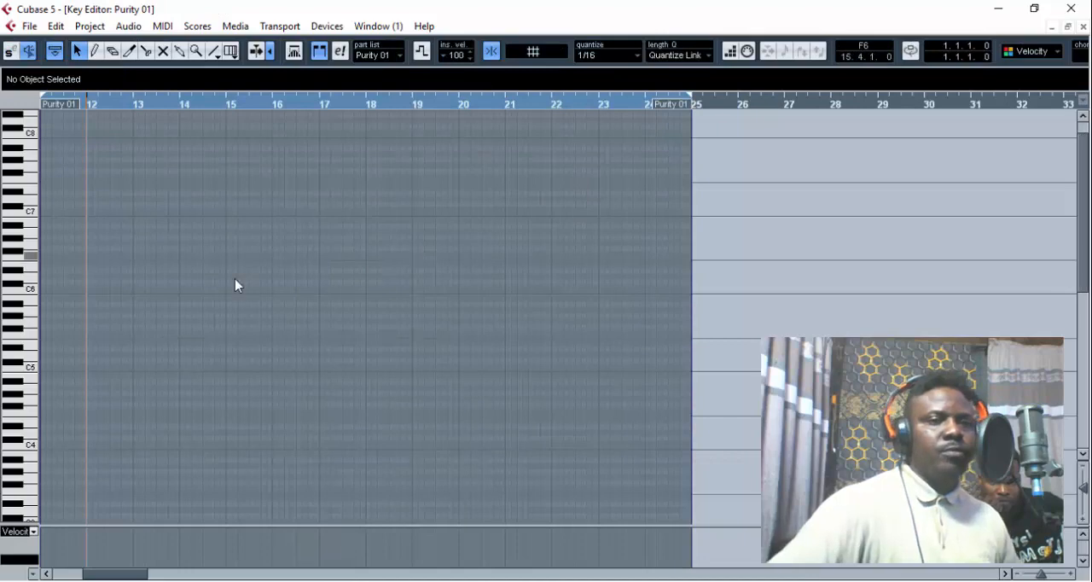
pyautogui.moveTo(1084, 197); pyautogui.dragTo(1089, 257)
pyautogui.press('g')
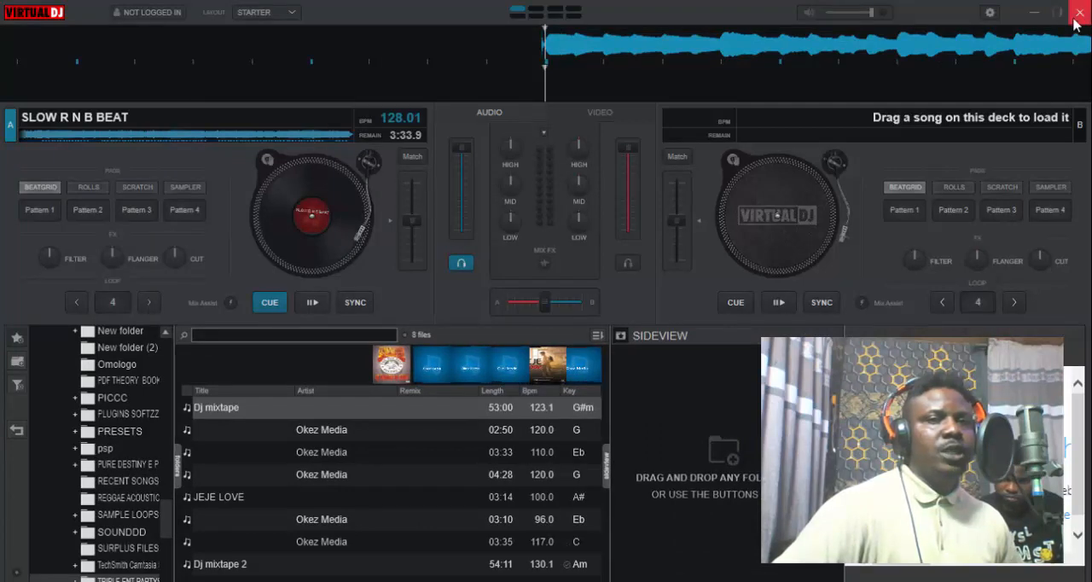
# - Return from VirtualDJ to Cubase and audition piano keys around F3 against the playing beat to find its key
pyautogui.click(1034, 12)
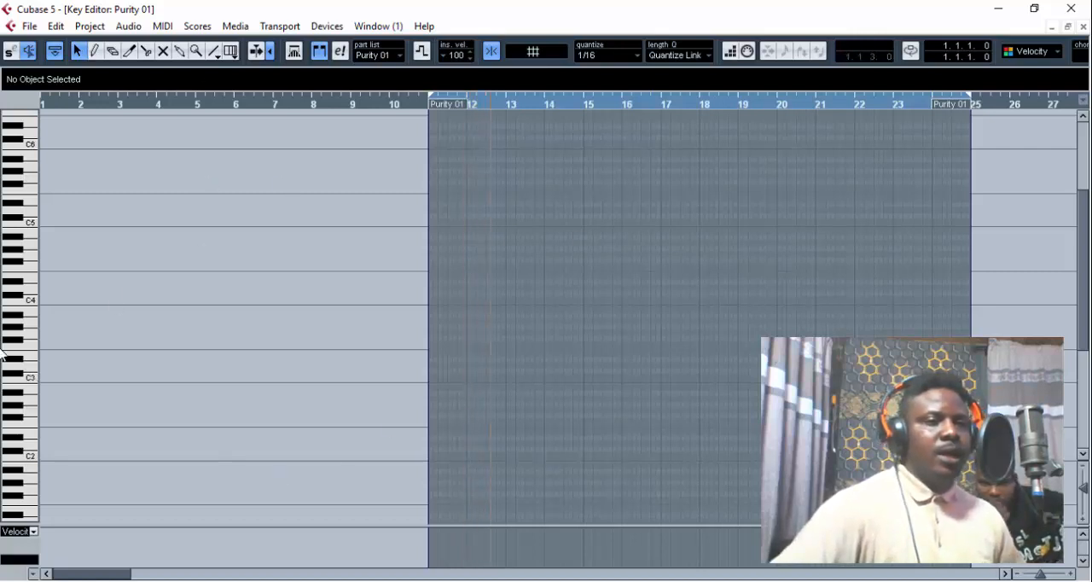
pyautogui.press('space')
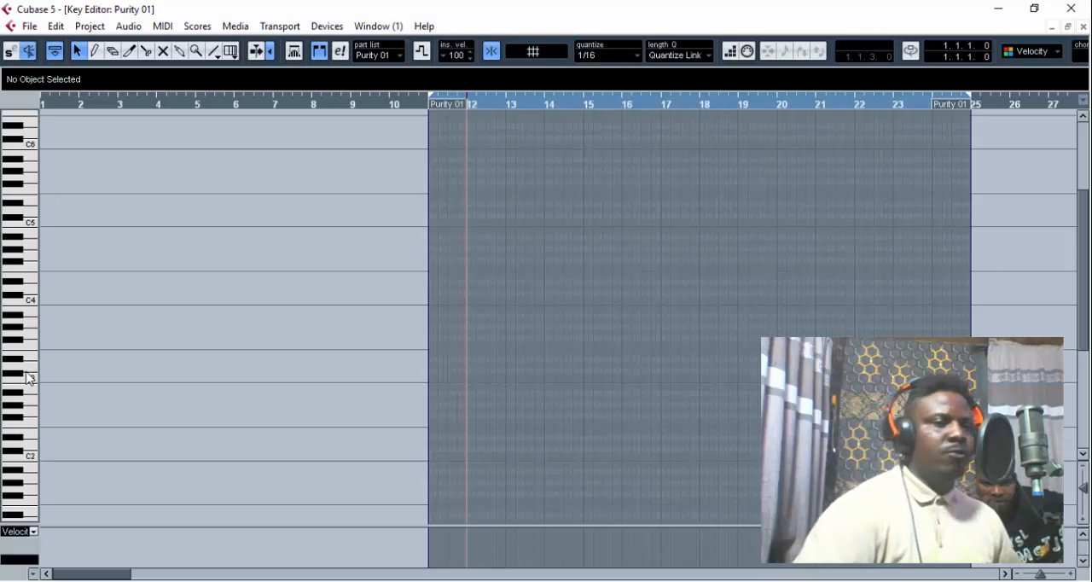
pyautogui.press('space')
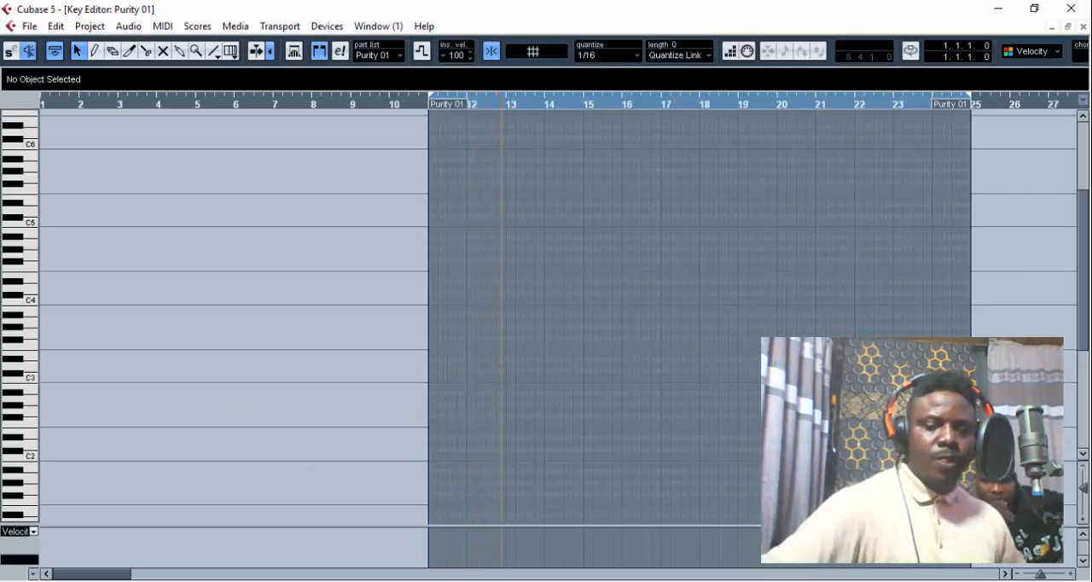
pyautogui.click(23, 356)
pyautogui.click(26, 354)
pyautogui.click(22, 357)
pyautogui.click(30, 352)
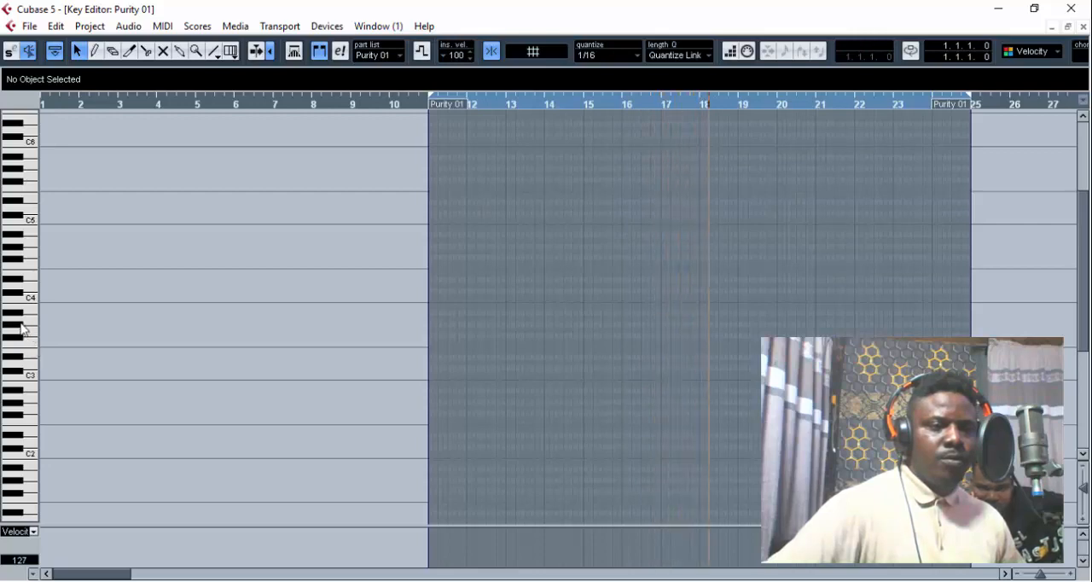
pyautogui.click(26, 343)
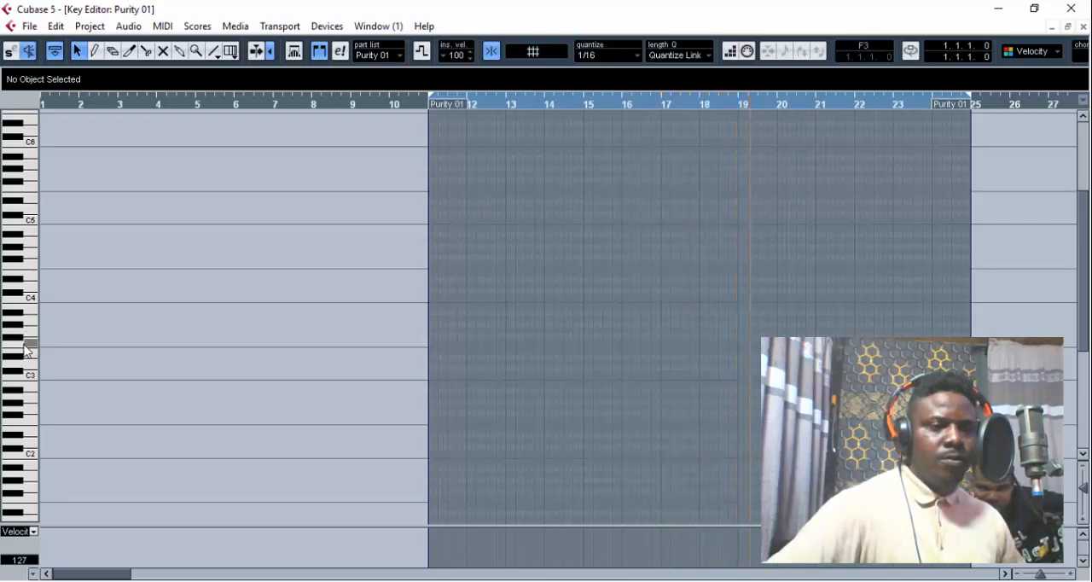
pyautogui.press('space')
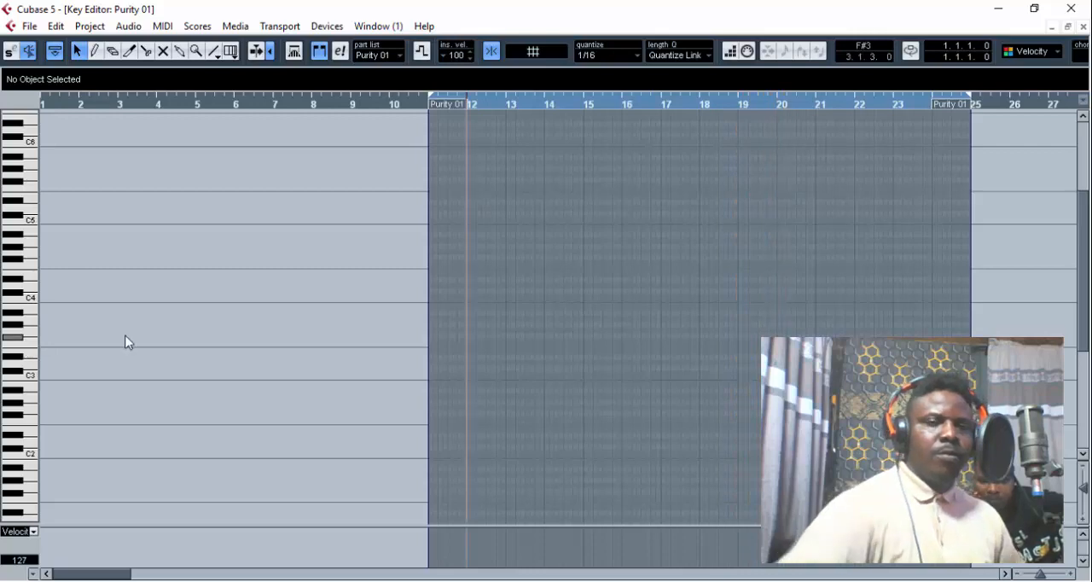
# - Close the Key Editor, select the LEAD VOC audio track and delete the empty Purity 01 MIDI part
pyautogui.press('Return')
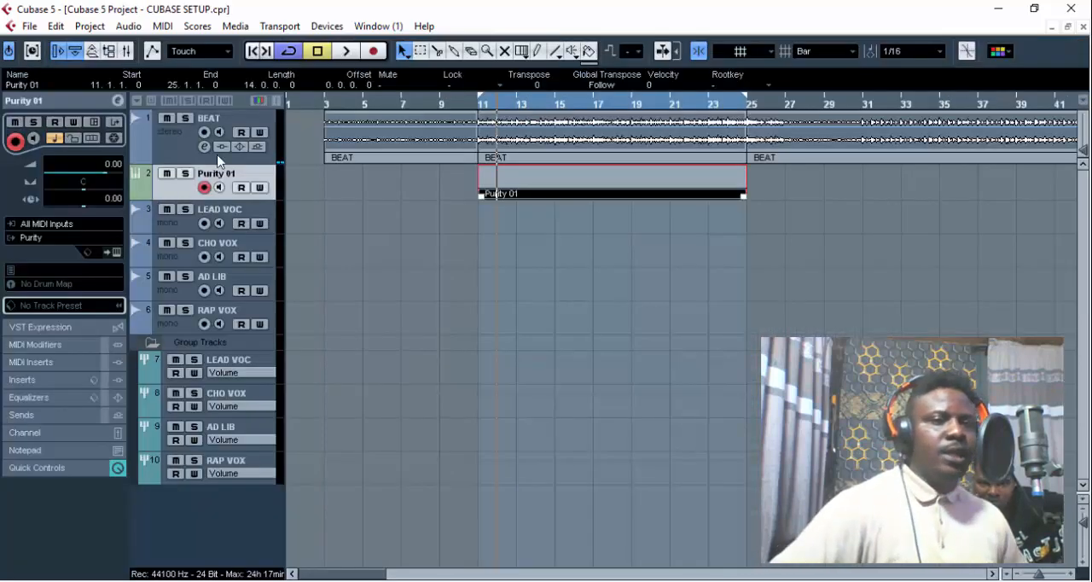
pyautogui.click(236, 215)
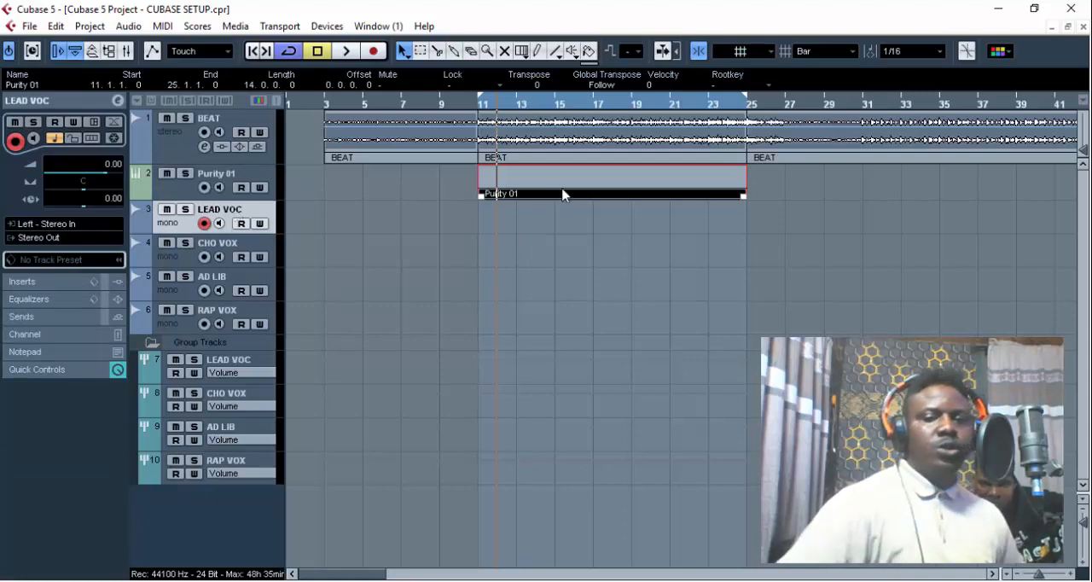
pyautogui.press('Delete')
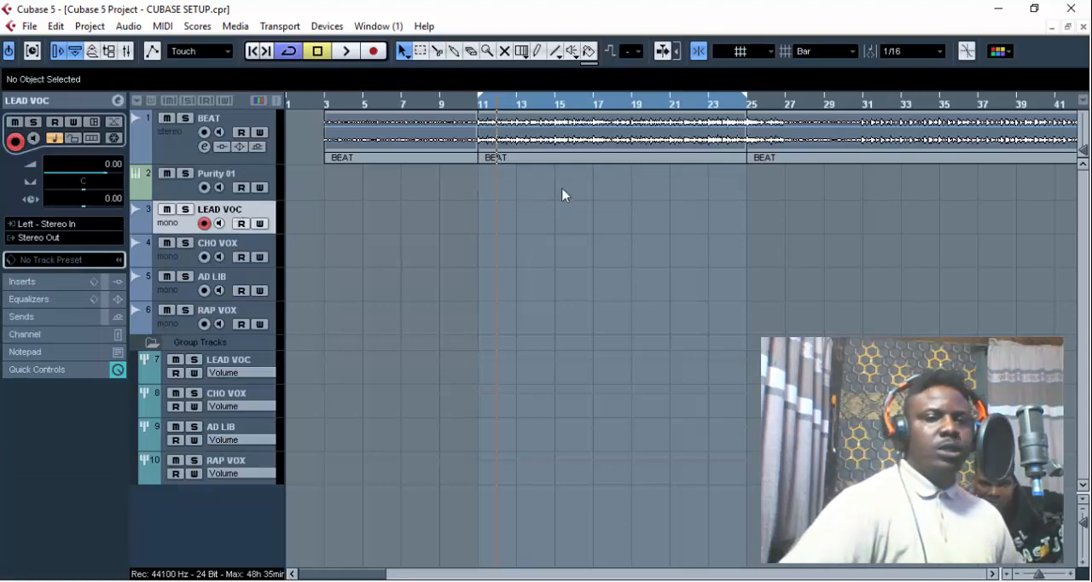
# - Load AutoTuneVST into the first insert slot of the LEAD VOC track
pyautogui.click(117, 284)
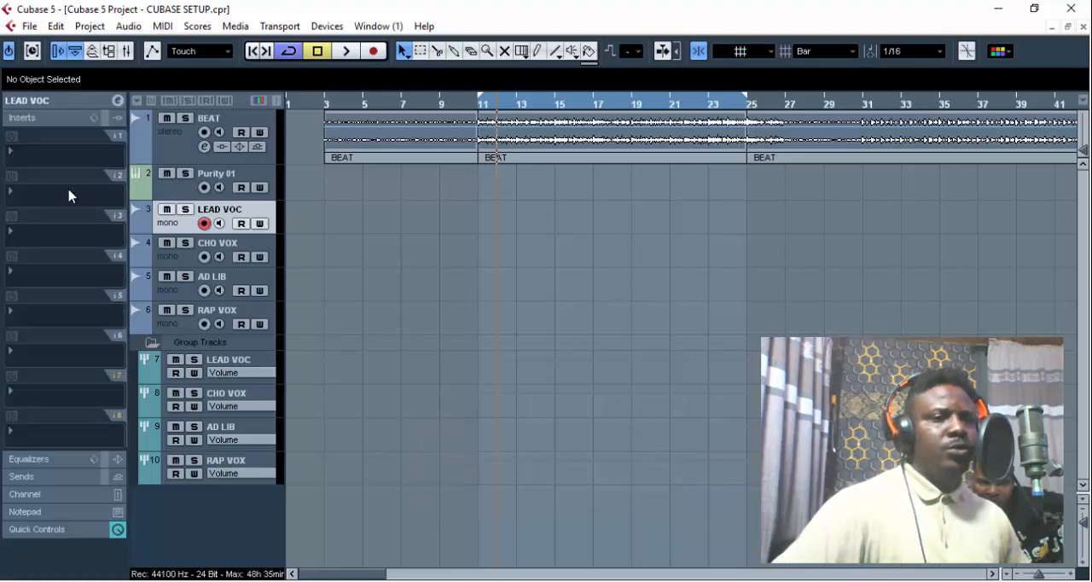
pyautogui.click(24, 159)
pyautogui.click(108, 554)
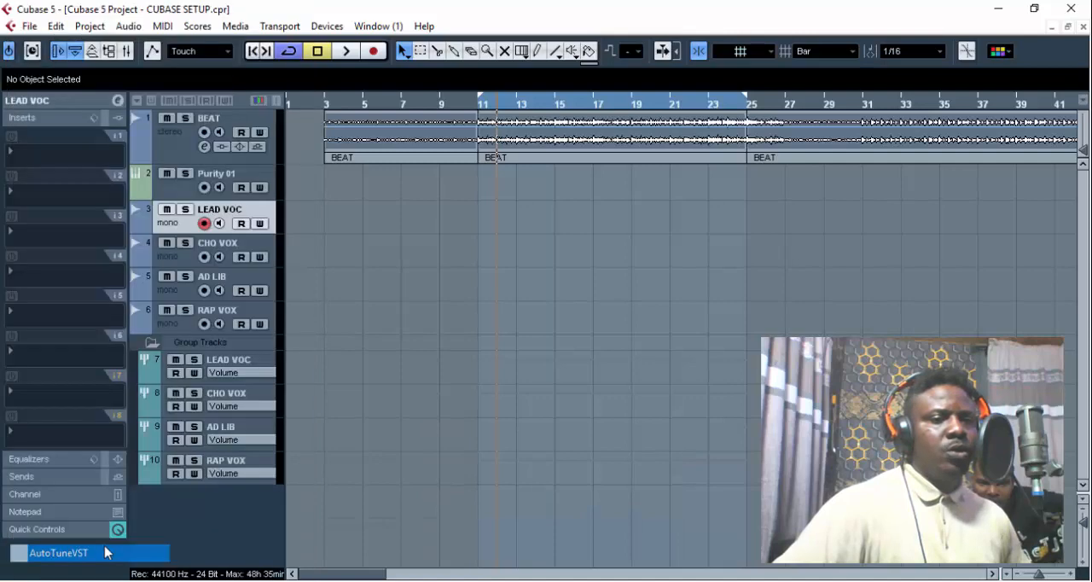
# - Set the Auto-Tune key to F and its scale to Minor for LEAD VOC
pyautogui.click(245, 219)
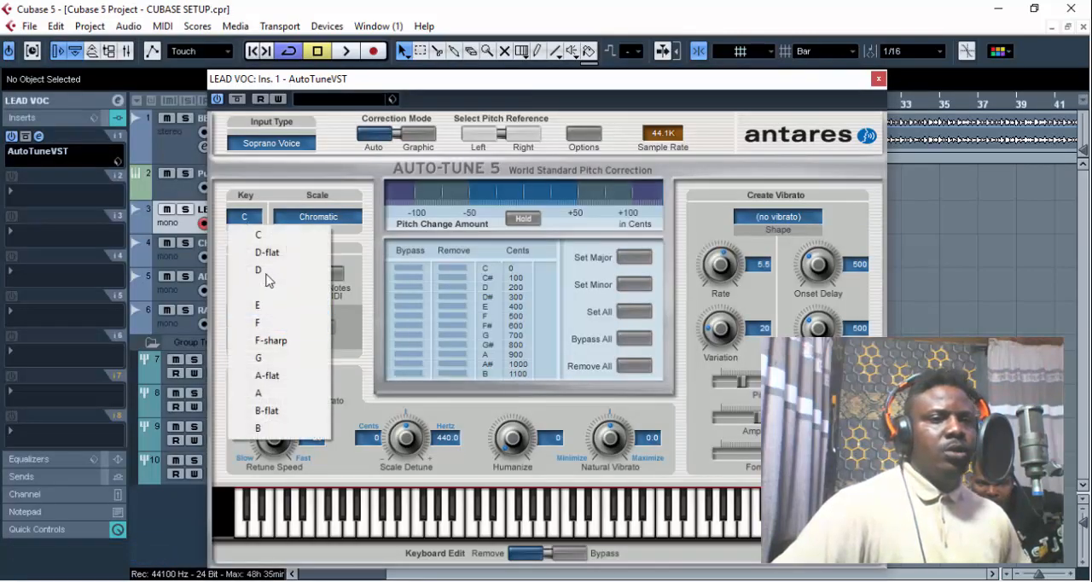
pyautogui.click(280, 322)
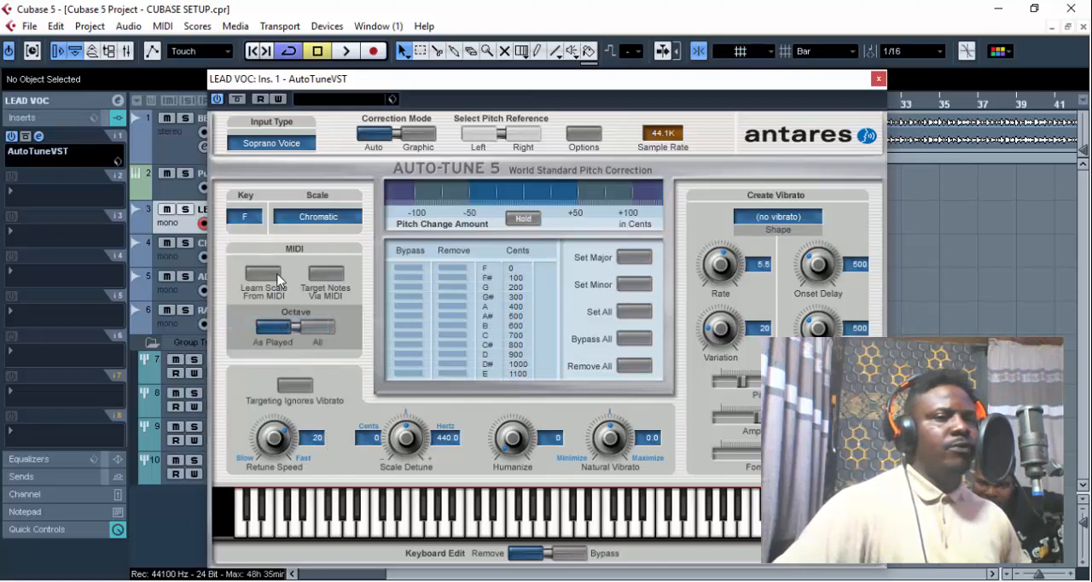
pyautogui.click(311, 218)
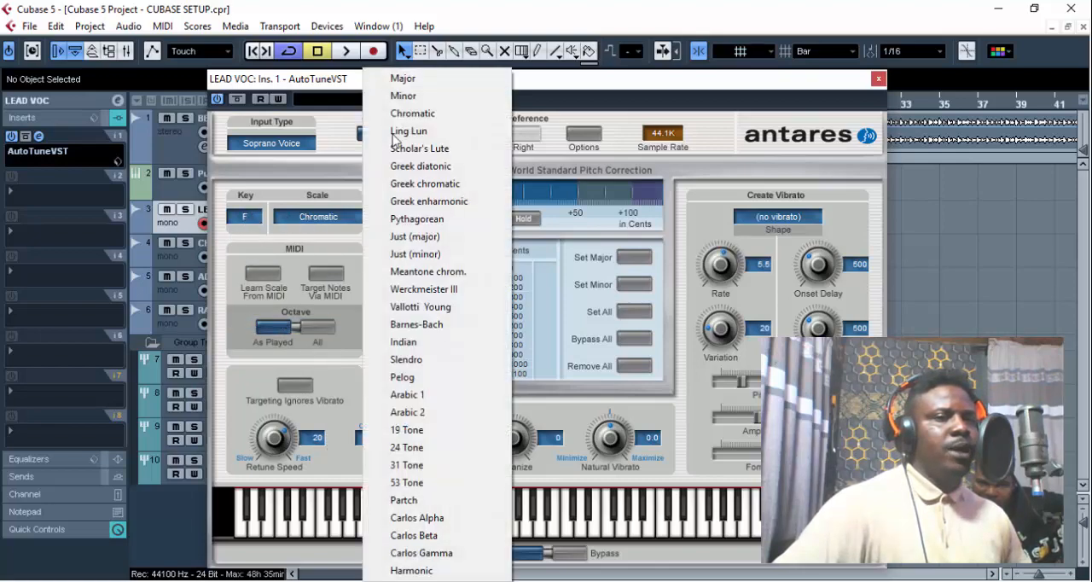
pyautogui.click(402, 96)
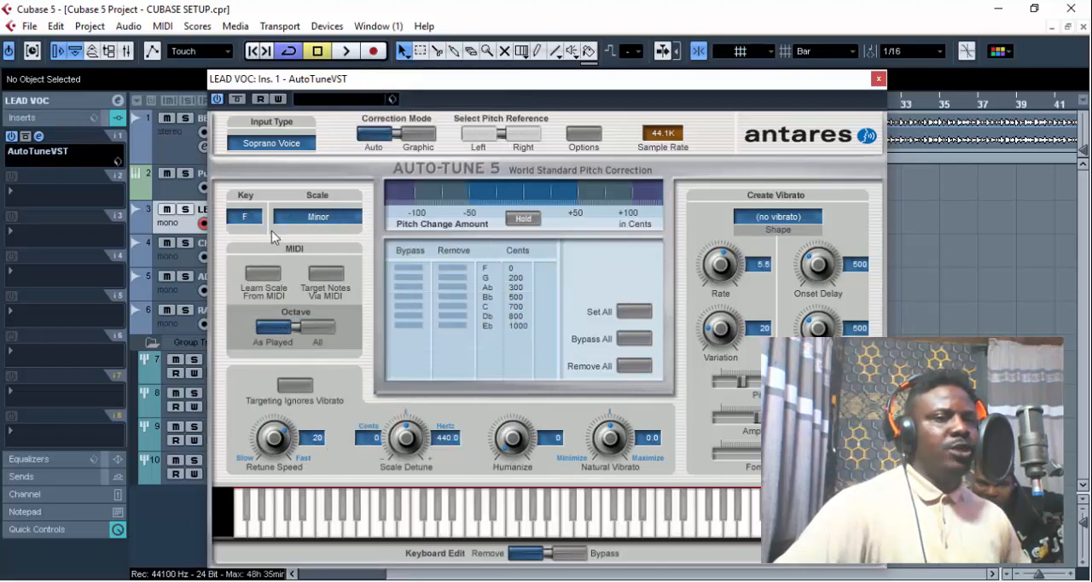
# - Set the Auto-Tune input type to Low Male Voice for LEAD VOC
pyautogui.click(290, 143)
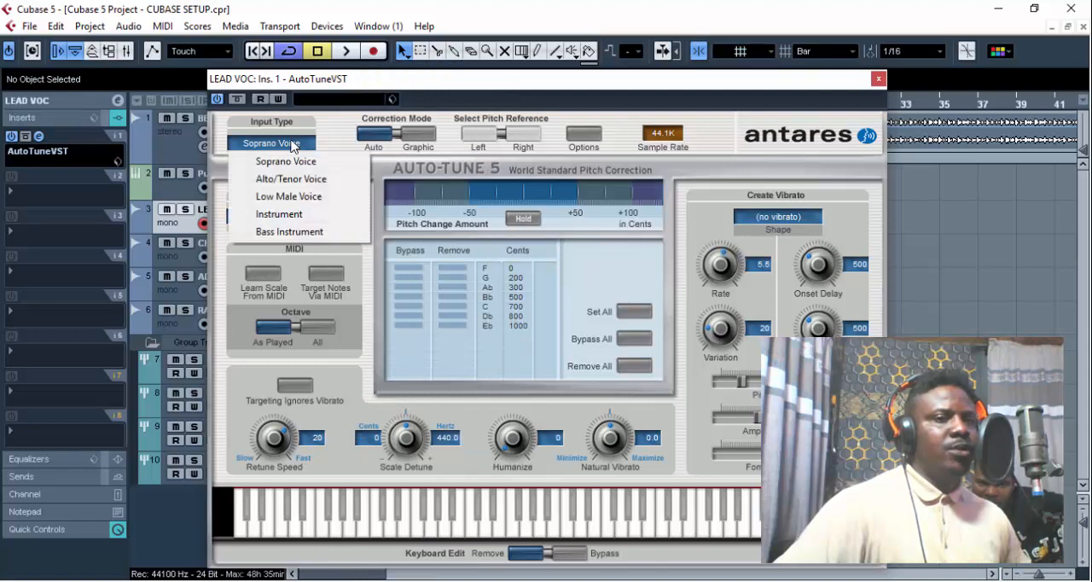
pyautogui.click(320, 203)
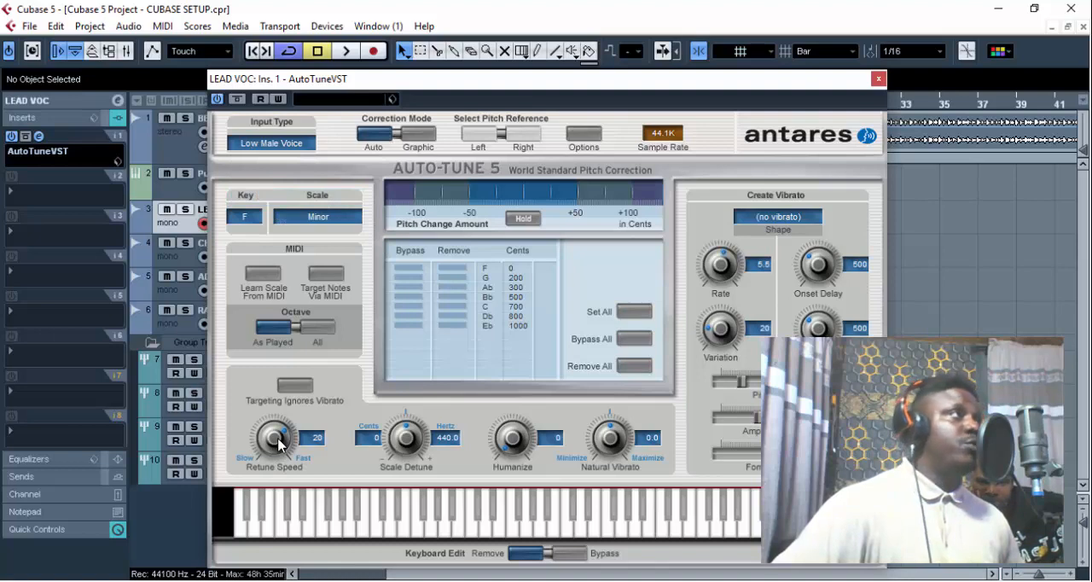
pyautogui.click(285, 146)
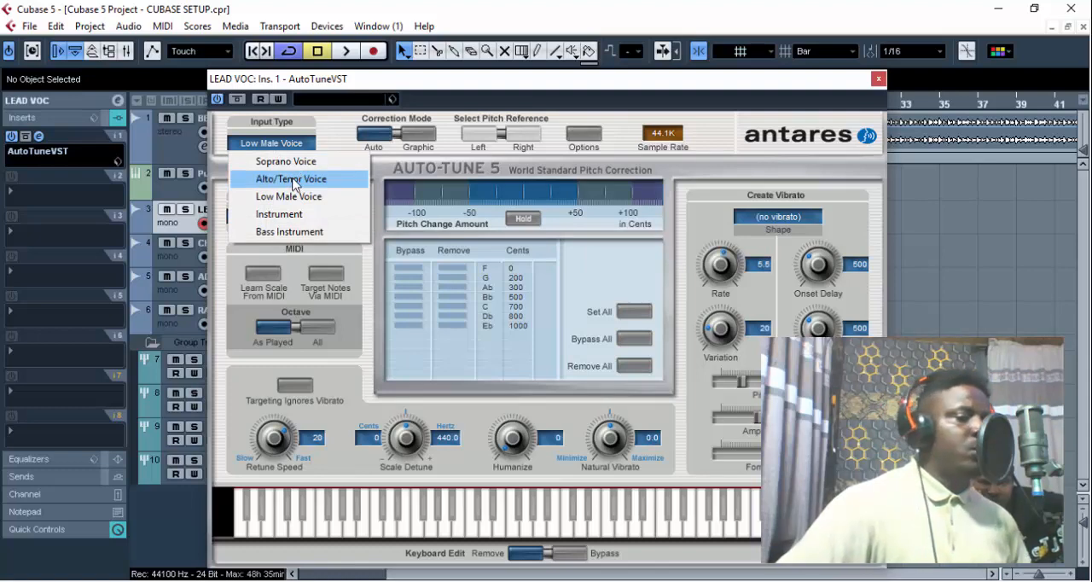
pyautogui.click(326, 141)
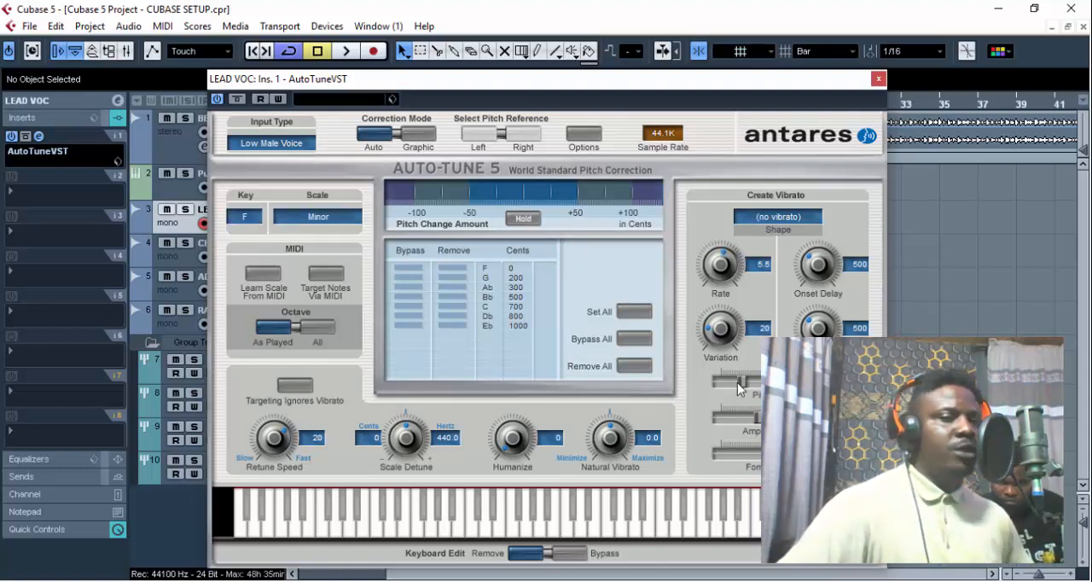
# - Minimise the vibrato effect by lowering its pitch slider fully, with Rate 0.1, Variation 0 and Onset Delay 0
pyautogui.moveTo(739, 382); pyautogui.dragTo(721, 382)
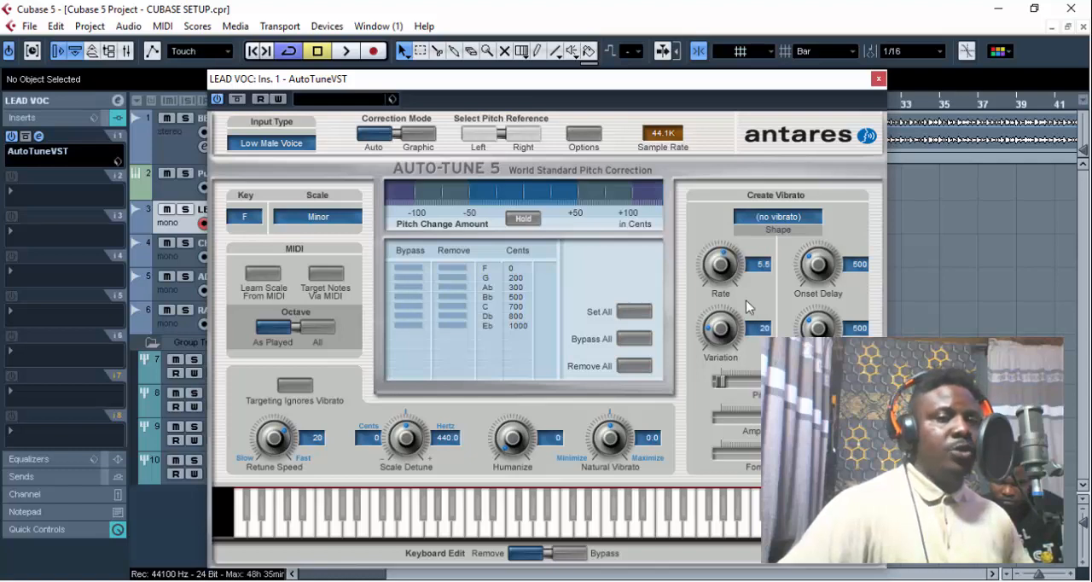
pyautogui.moveTo(724, 276); pyautogui.dragTo(727, 369)
pyautogui.moveTo(725, 315); pyautogui.dragTo(726, 376)
pyautogui.moveTo(826, 272); pyautogui.dragTo(820, 375)
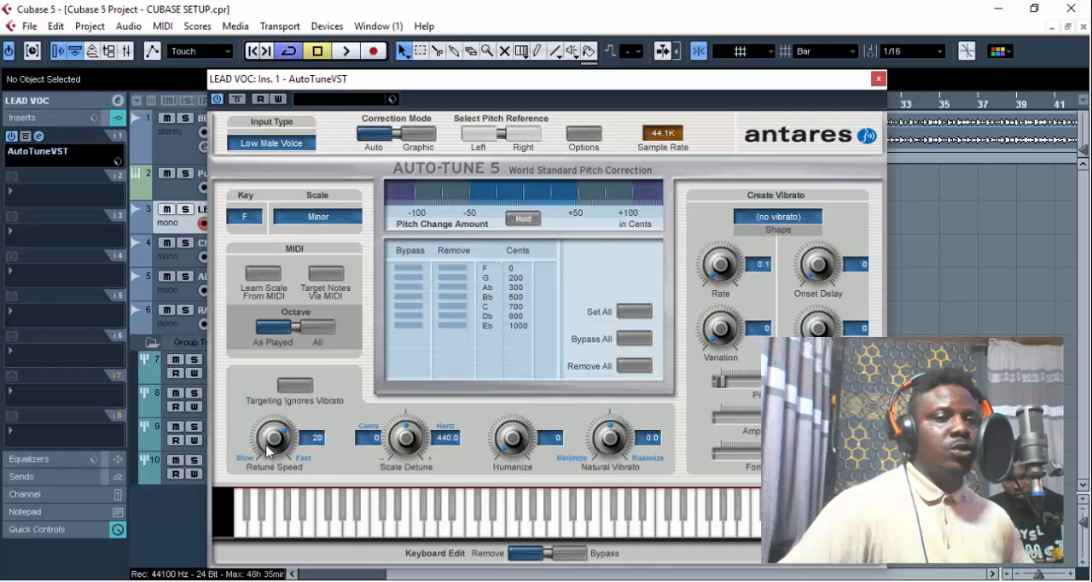
# - Set the Auto-Tune Retune Speed to 10 and close the plug-in window
pyautogui.moveTo(273, 444); pyautogui.dragTo(270, 430)
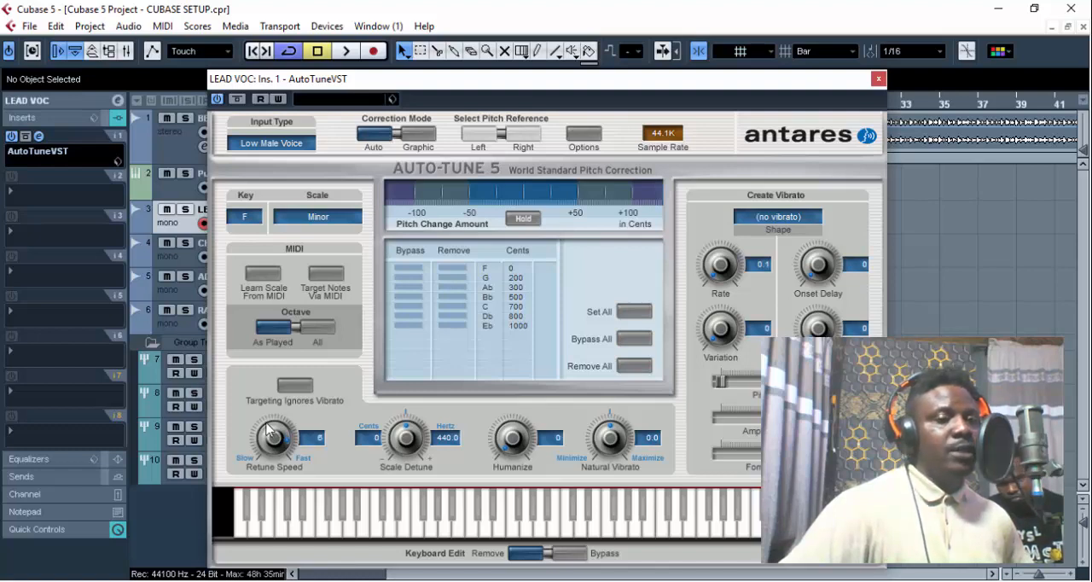
pyautogui.moveTo(264, 423); pyautogui.dragTo(272, 436)
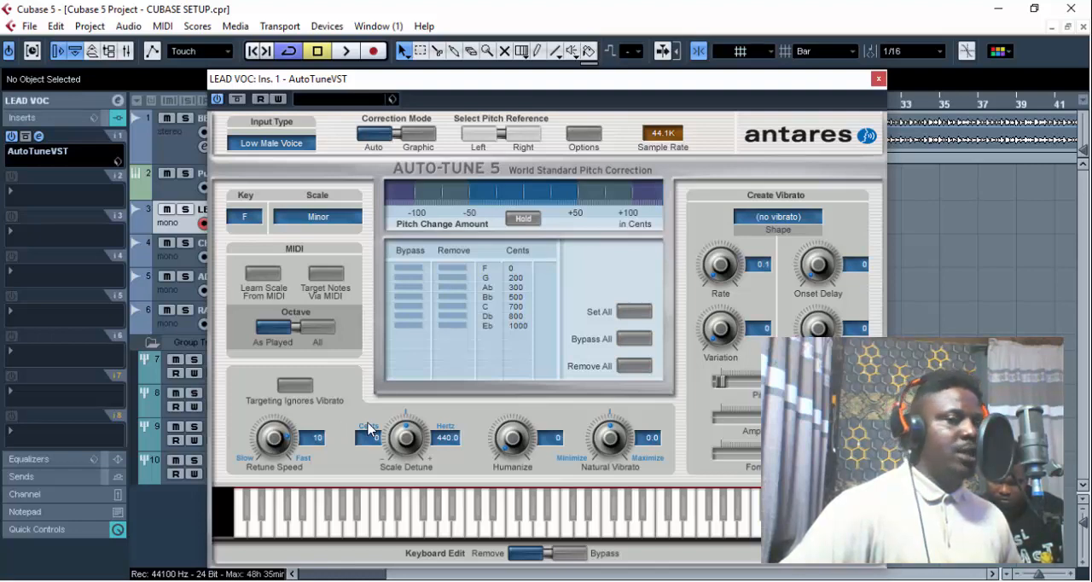
pyautogui.click(878, 79)
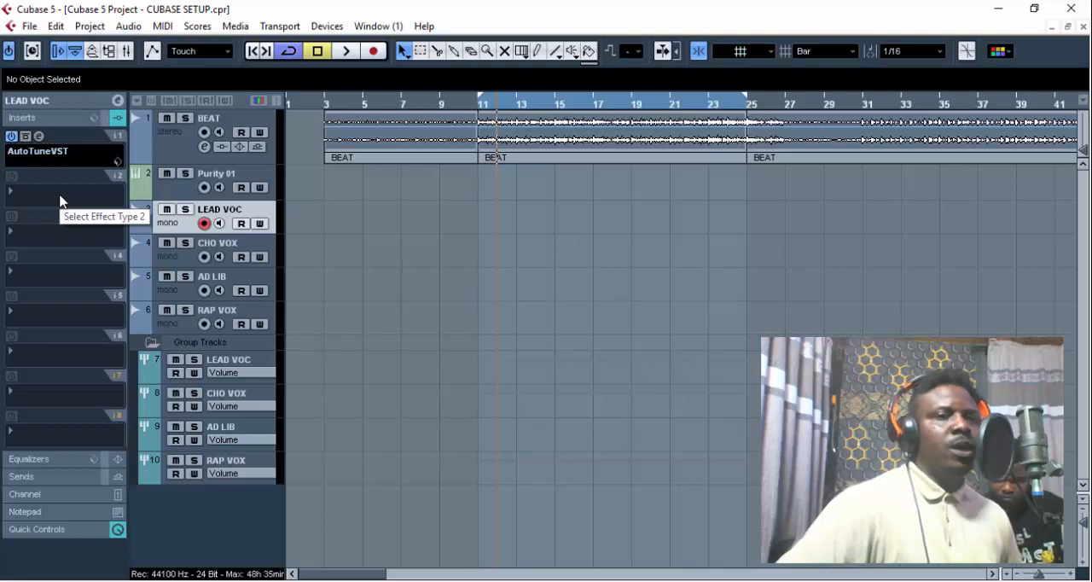
# - Place the left locator and the playback cursor at bar 3, where the beat begins
pyautogui.keyDown('ctrl'); pyautogui.click(330, 90); pyautogui.keyUp('ctrl')
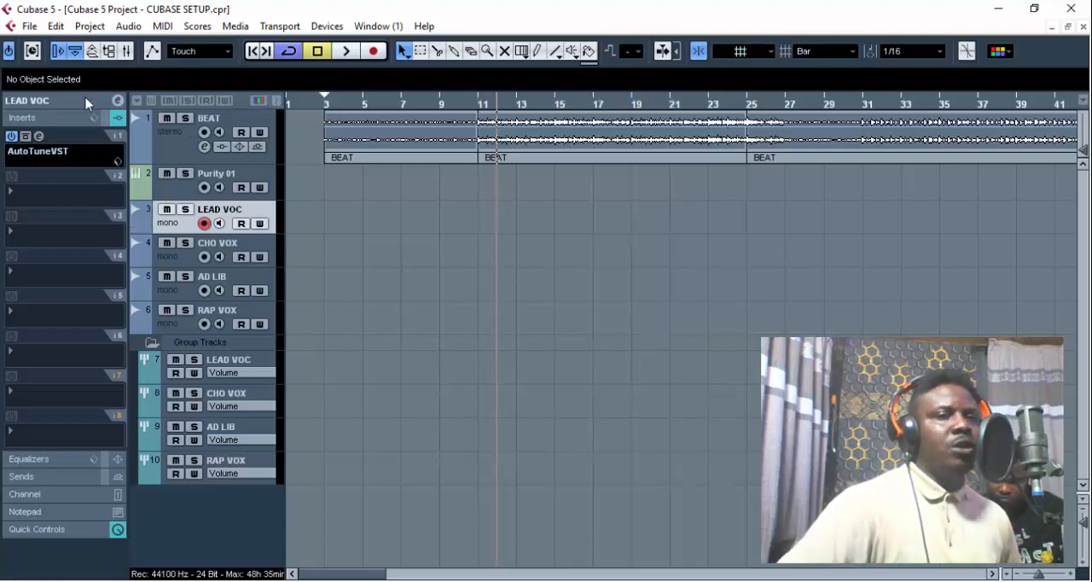
pyautogui.click(331, 104)
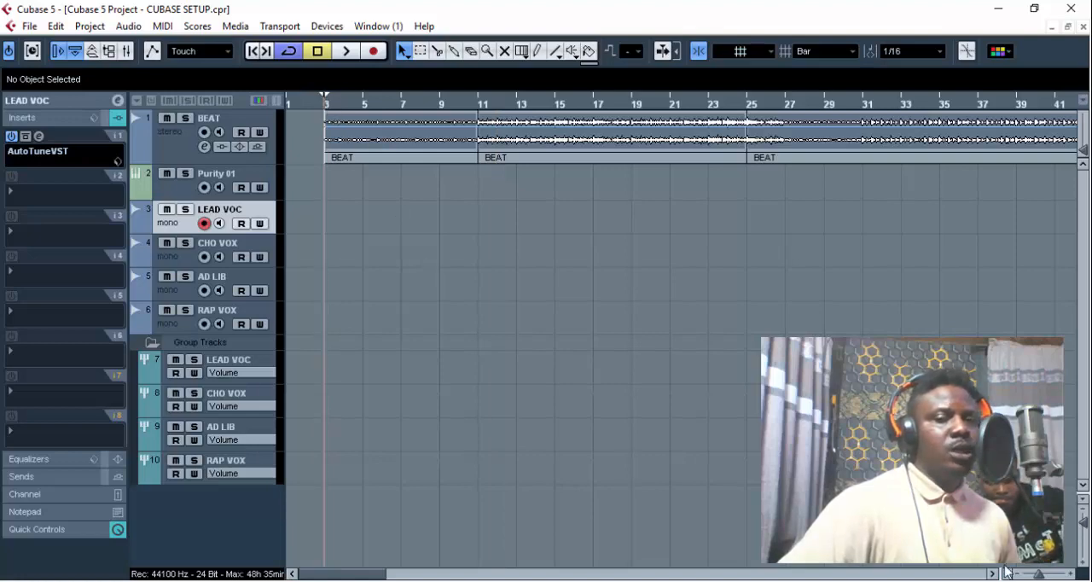
pyautogui.scroll(-5, 1032, 575)
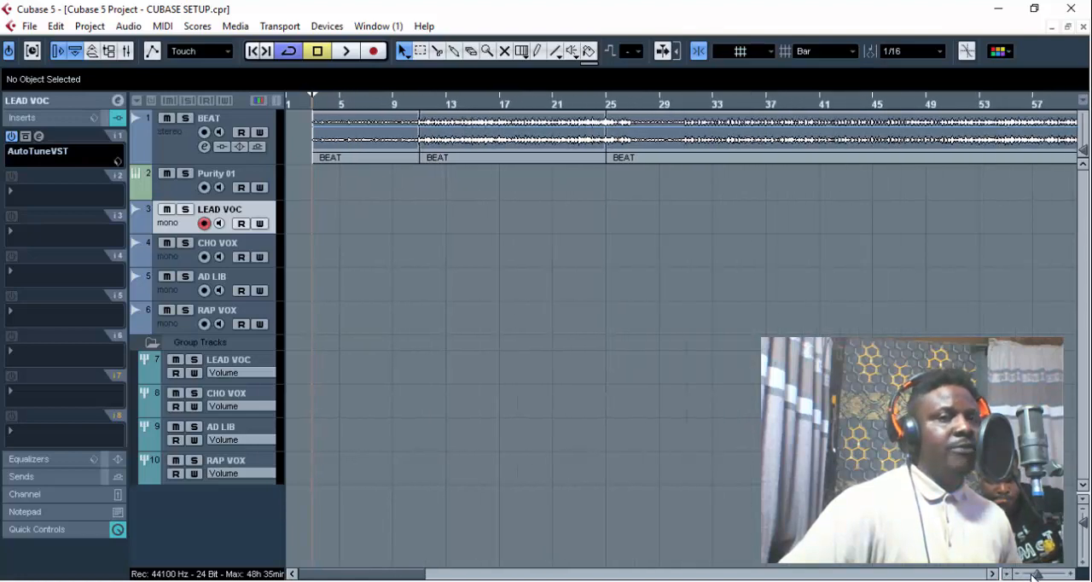
pyautogui.scroll(-6, 1033, 575)
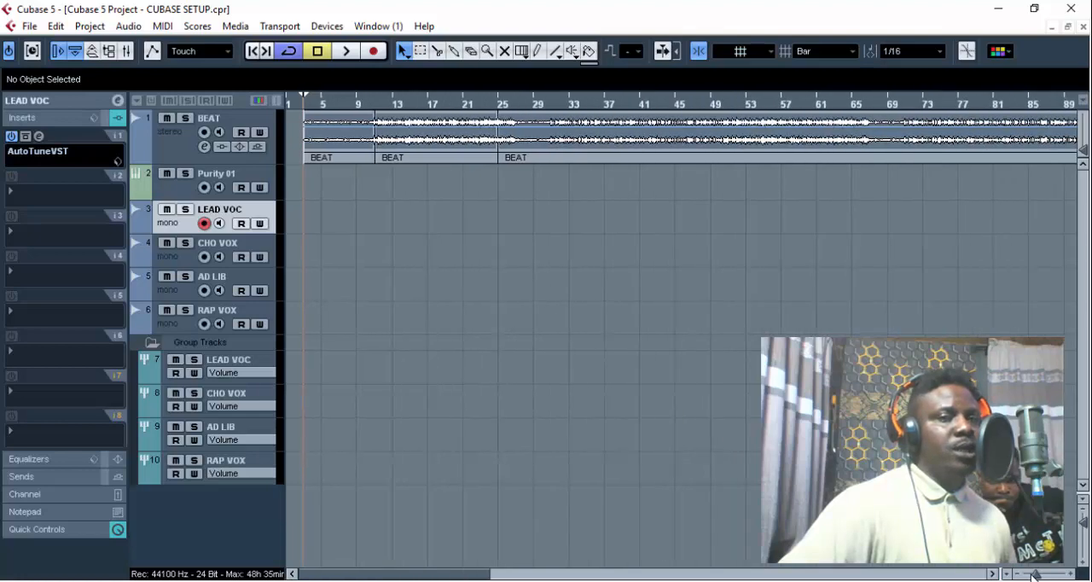
pyautogui.scroll(-5, 1033, 575)
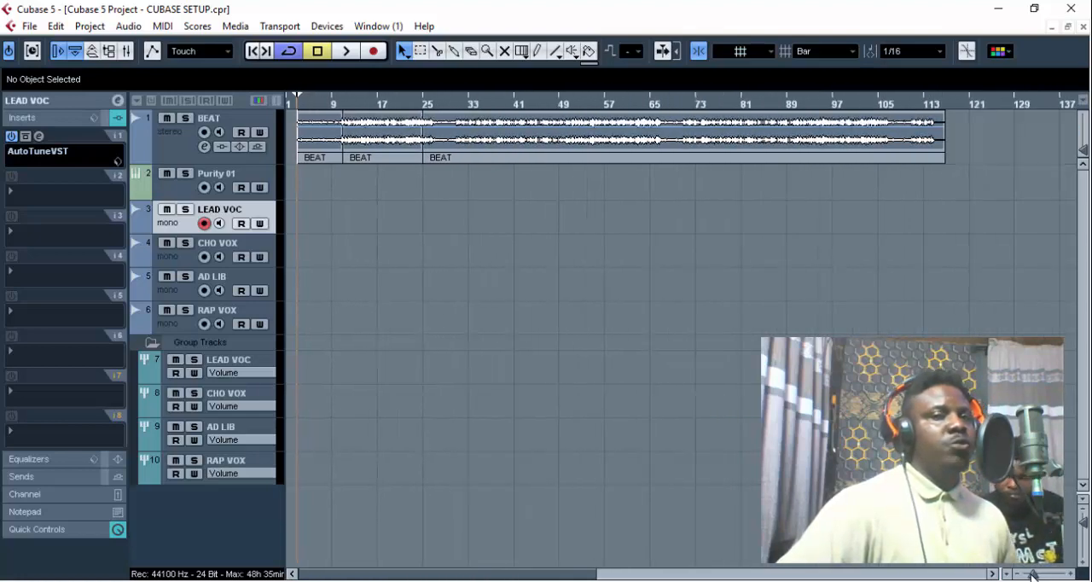
# - Show the basic track settings of LEAD VOC and save the project
pyautogui.click(84, 100)
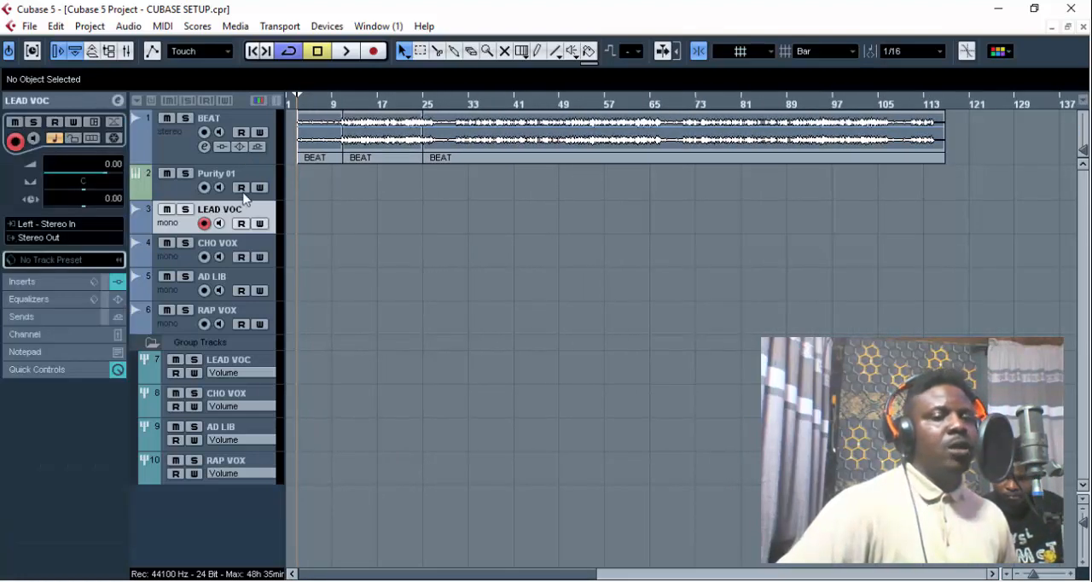
pyautogui.click(29, 25)
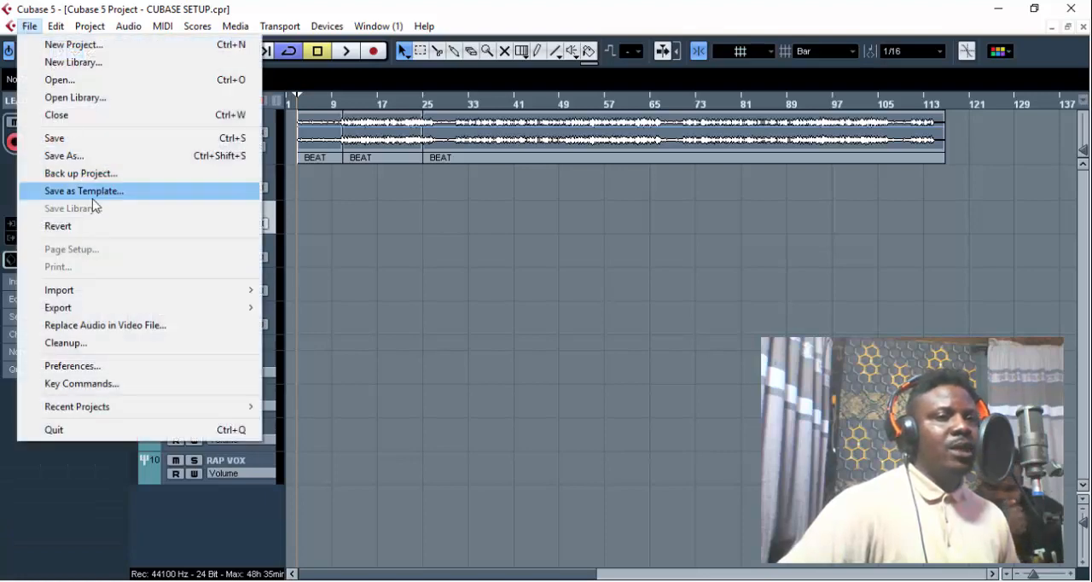
pyautogui.click(89, 137)
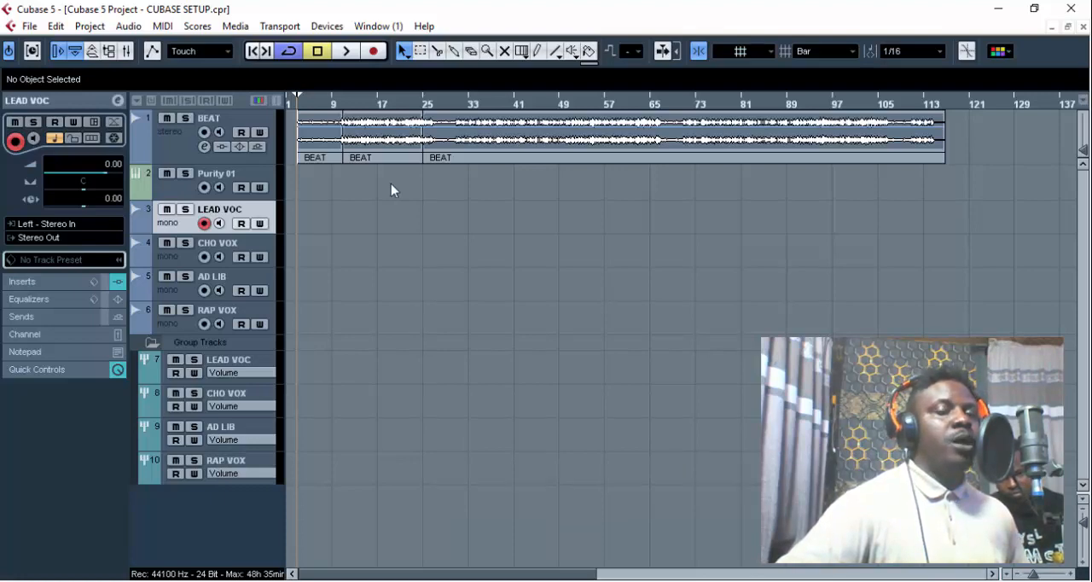
pyautogui.press('h')
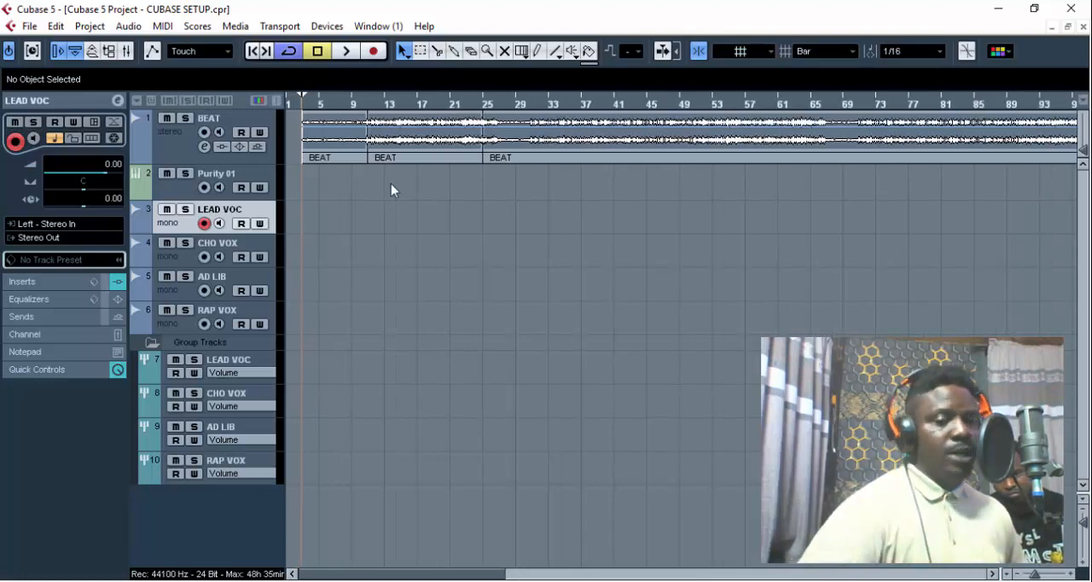
pyautogui.press('h')
pyautogui.press('h')
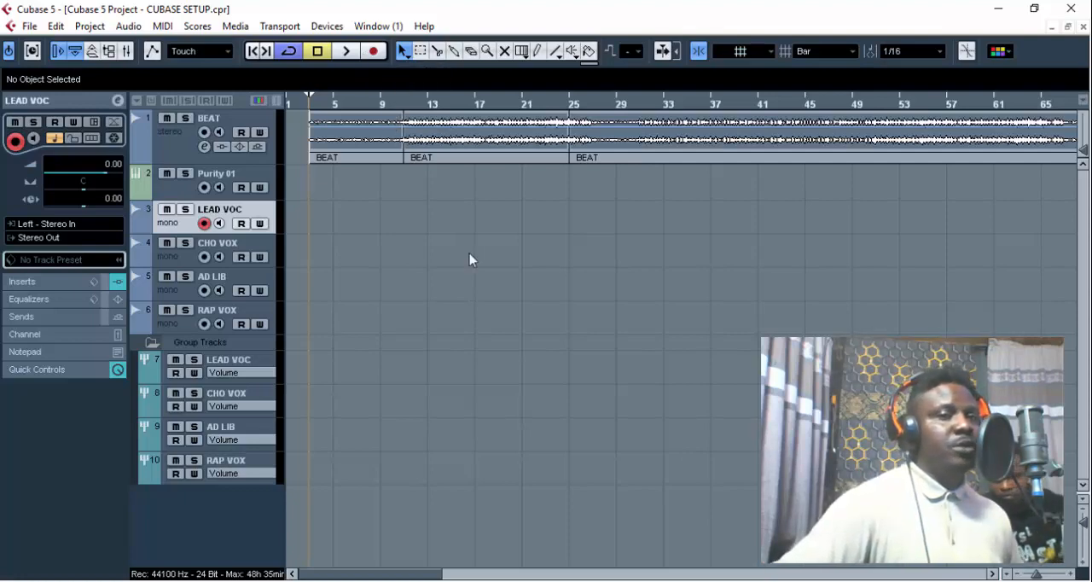
pyautogui.moveTo(1035, 576); pyautogui.dragTo(1031, 576)
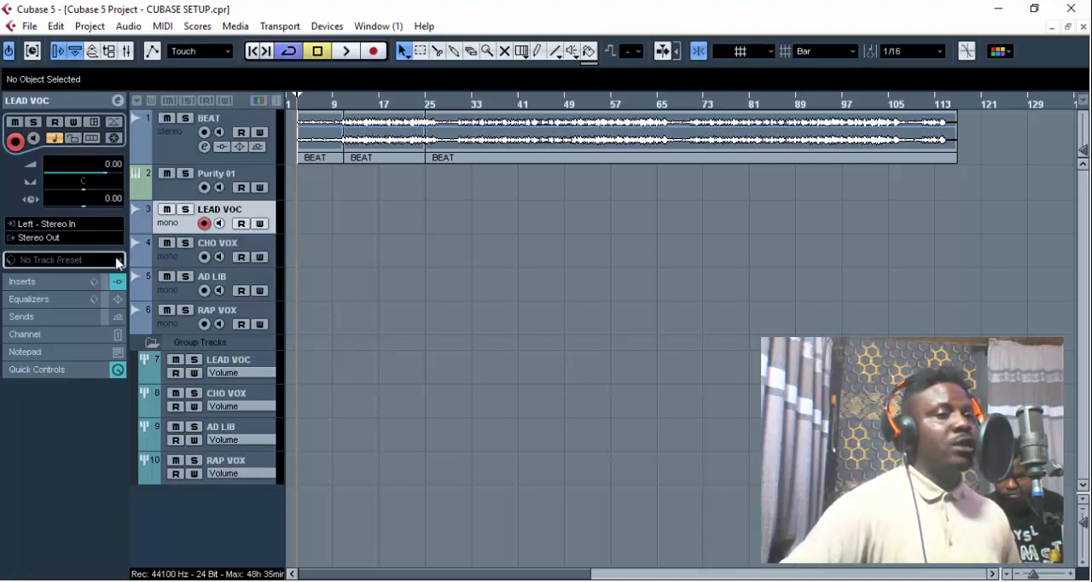
# - Route the LEAD VOC audio track's output to the LEAD VOC group and CHO VOX to the CHO VOX group
pyautogui.click(29, 243)
pyautogui.moveTo(104, 345)
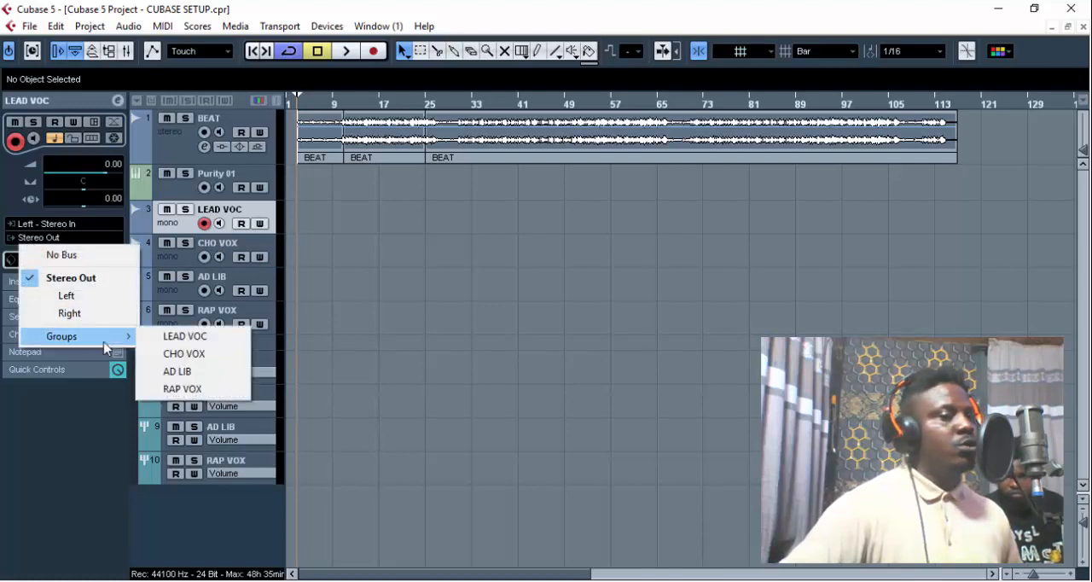
pyautogui.click(213, 338)
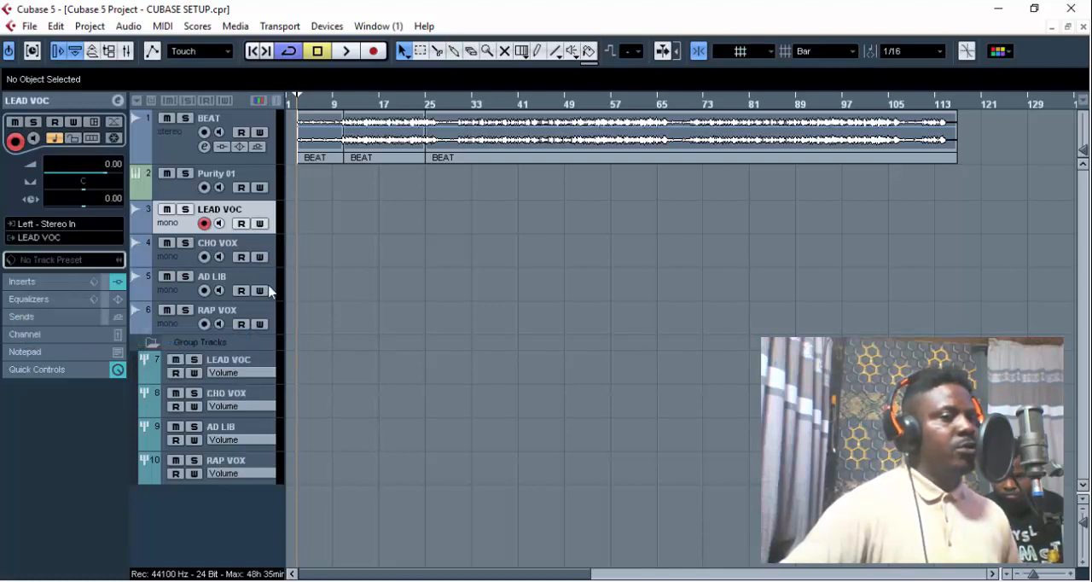
pyautogui.click(250, 251)
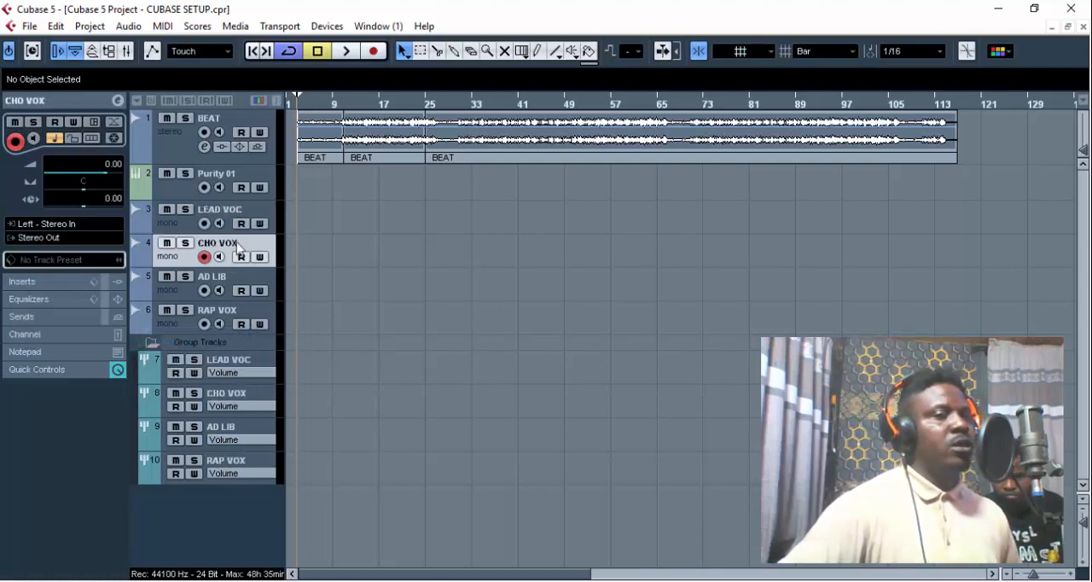
pyautogui.click(62, 242)
pyautogui.moveTo(114, 343)
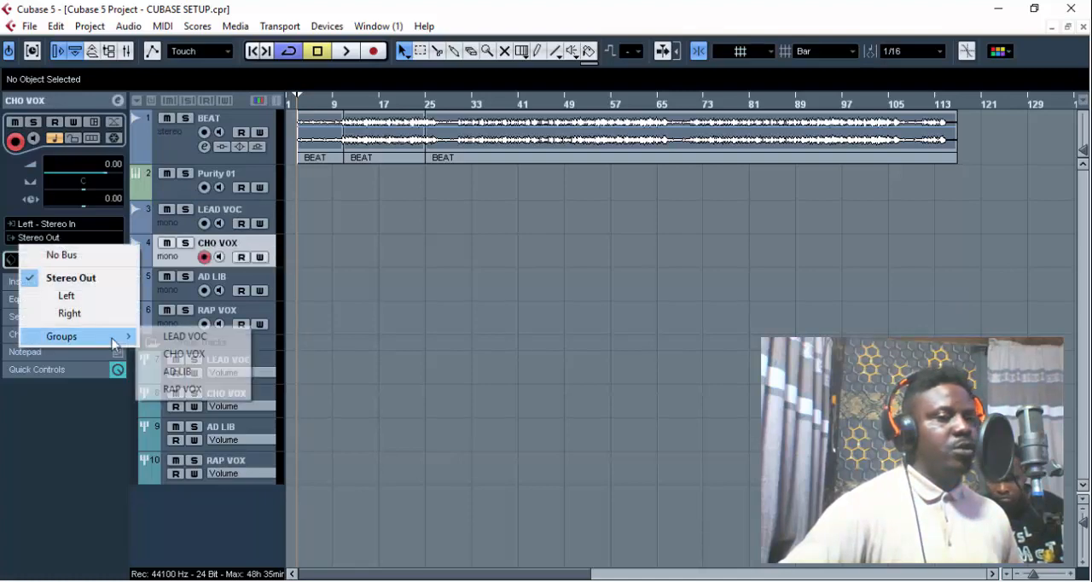
pyautogui.click(187, 353)
# - Route the AD LIB track's output to the AD LIB group and RAP VOX to the RAP VOX group
pyautogui.click(215, 286)
pyautogui.click(63, 239)
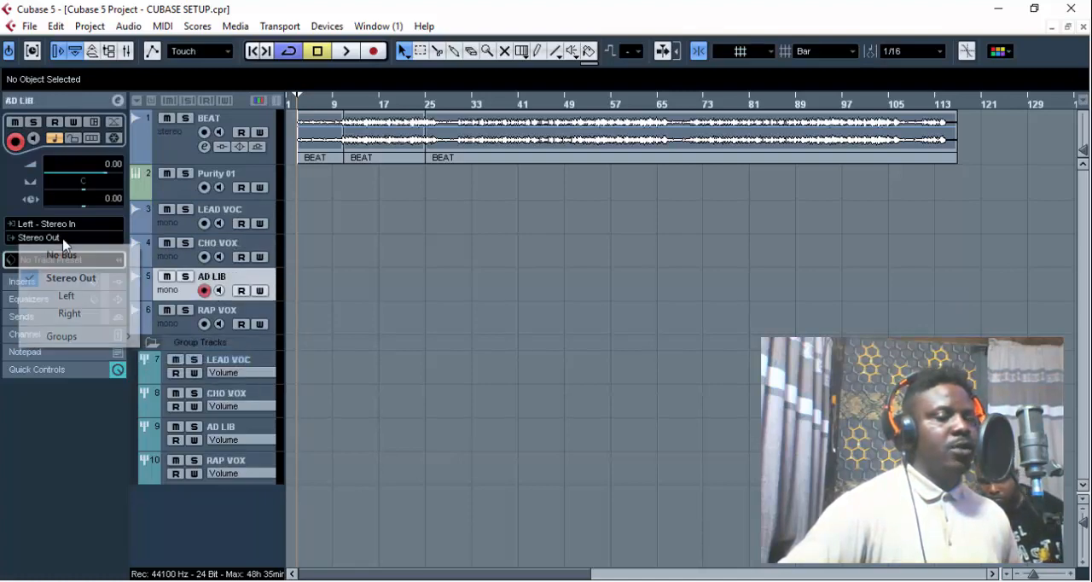
pyautogui.moveTo(114, 336)
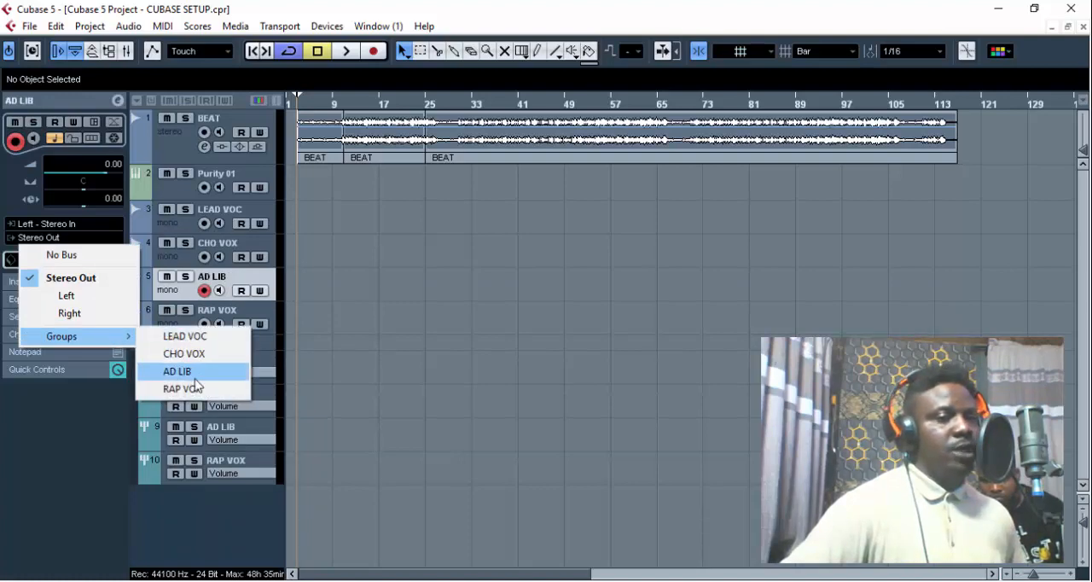
pyautogui.click(195, 372)
pyautogui.click(253, 316)
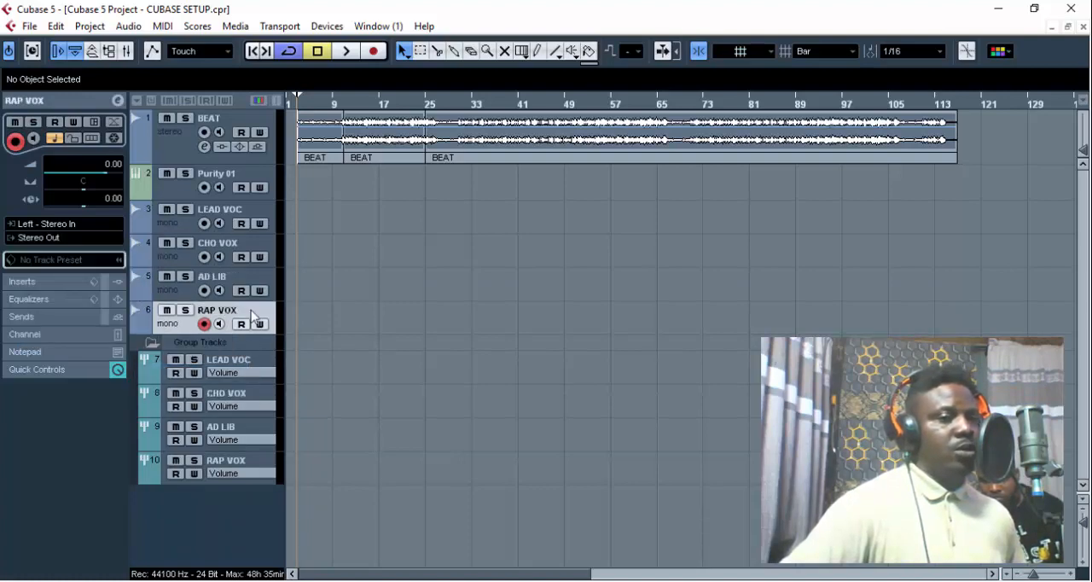
pyautogui.click(62, 237)
pyautogui.moveTo(115, 337)
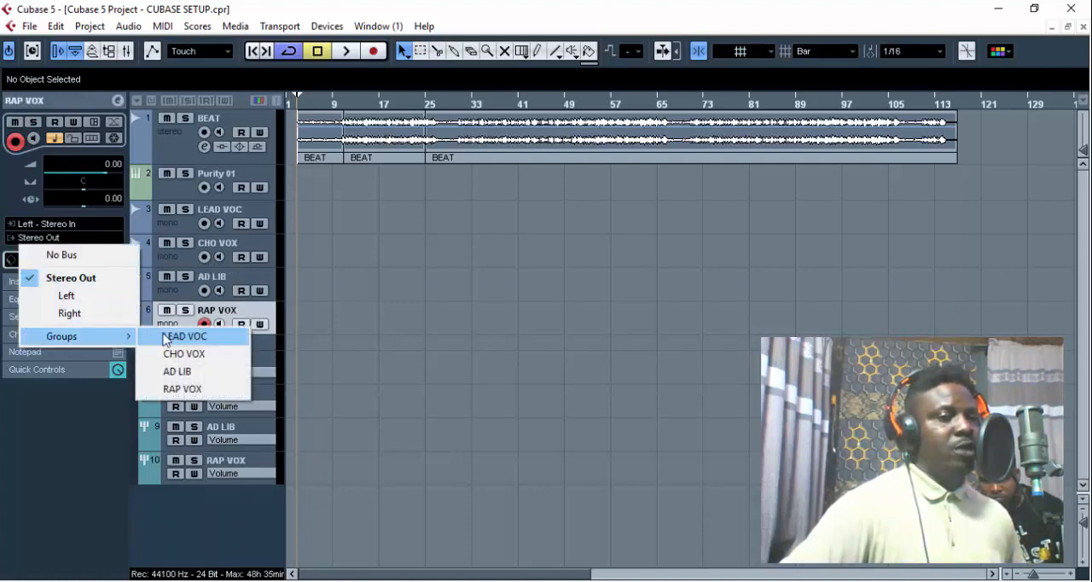
pyautogui.click(182, 388)
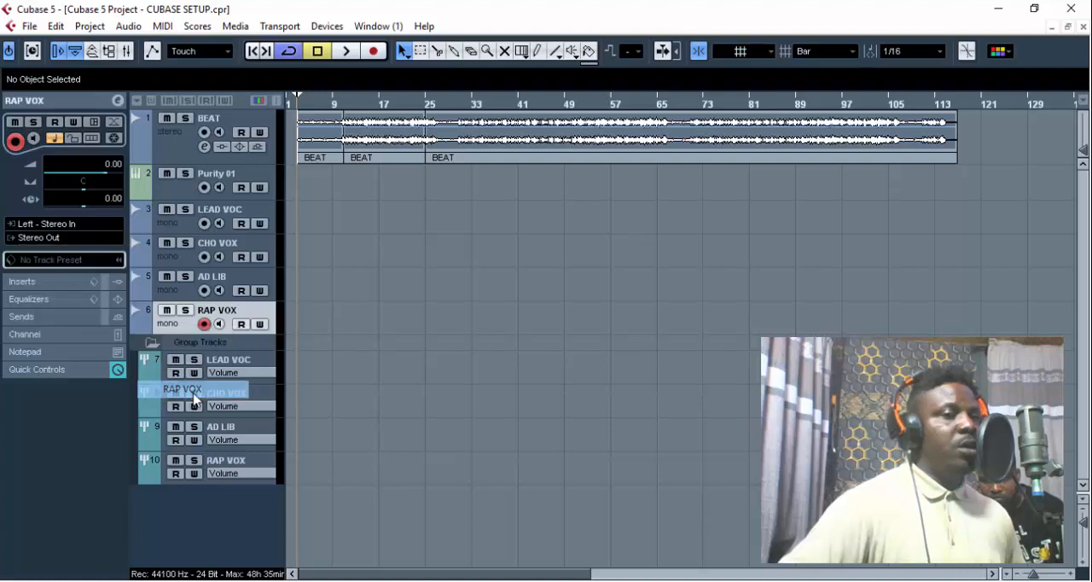
# - Duplicate the LEAD VOC audio track and reselect the original track
pyautogui.click(249, 213)
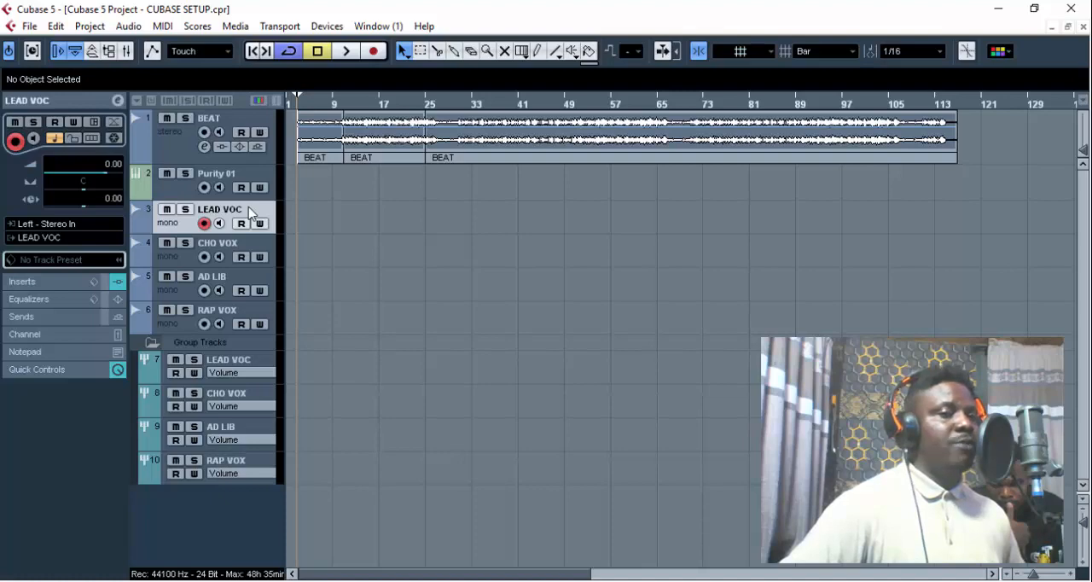
pyautogui.rightClick(249, 213)
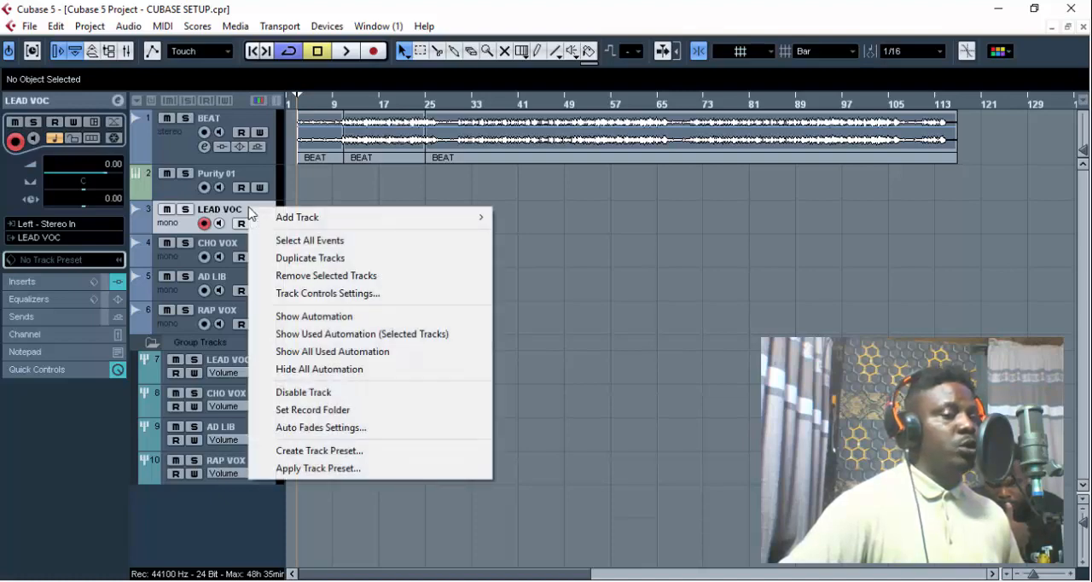
pyautogui.click(287, 266)
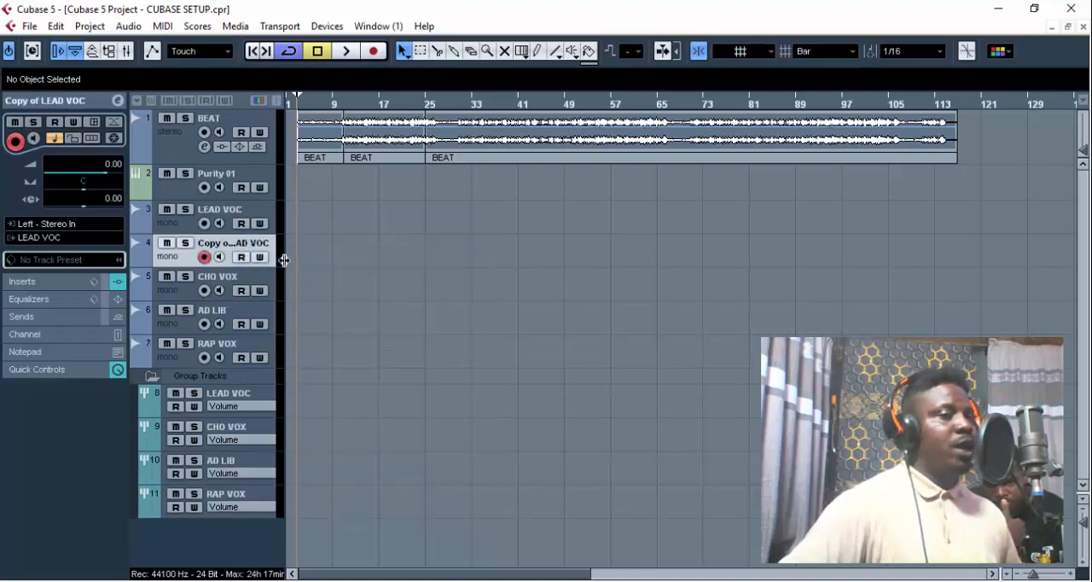
pyautogui.click(263, 217)
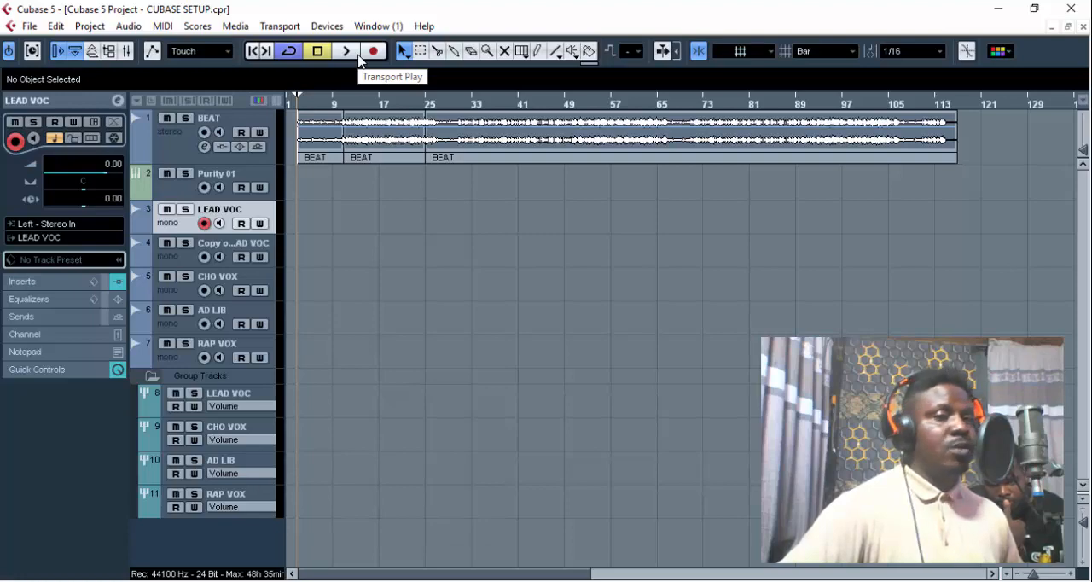
# - Set the left locator at bar 9 and place the playback cursor at about bar 6
pyautogui.click(334, 108)
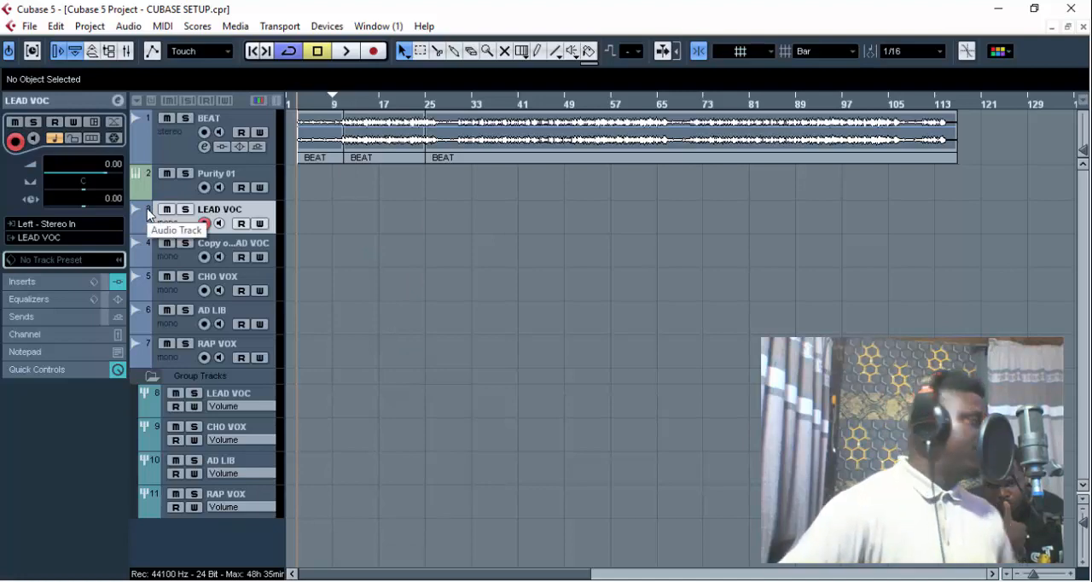
pyautogui.click(314, 106)
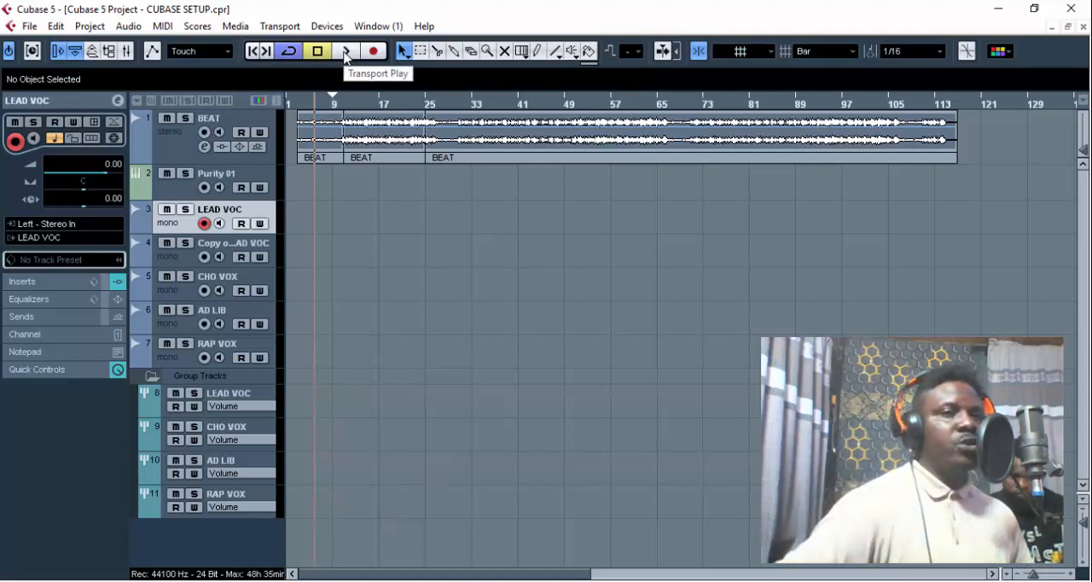
# - Record a trial vocal take on the LEAD VOC track from bar 9 to bar 18, and delete the recorded clip
pyautogui.click(346, 53)
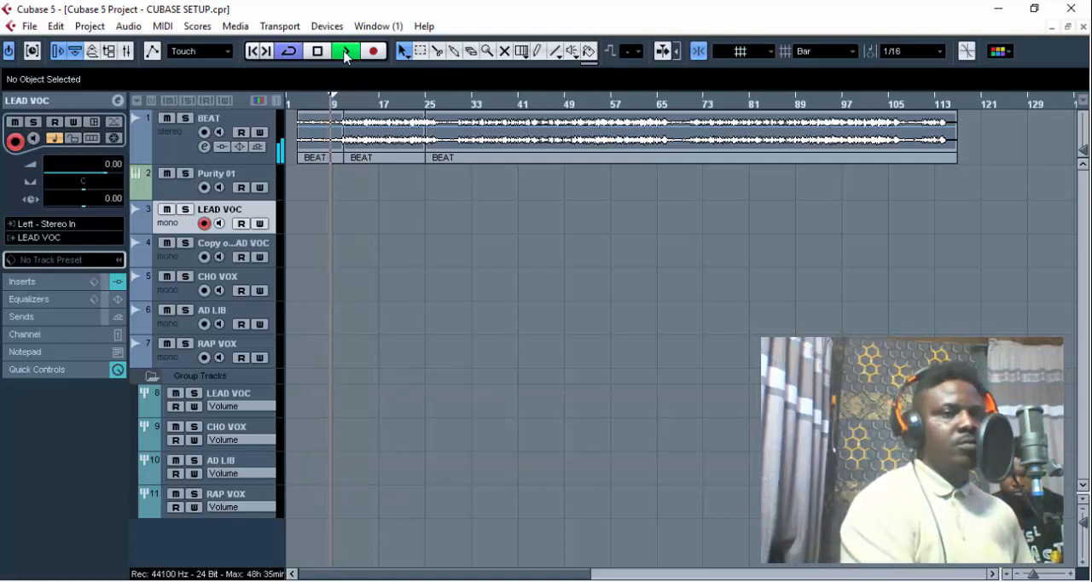
pyautogui.press('KP_Multiply')
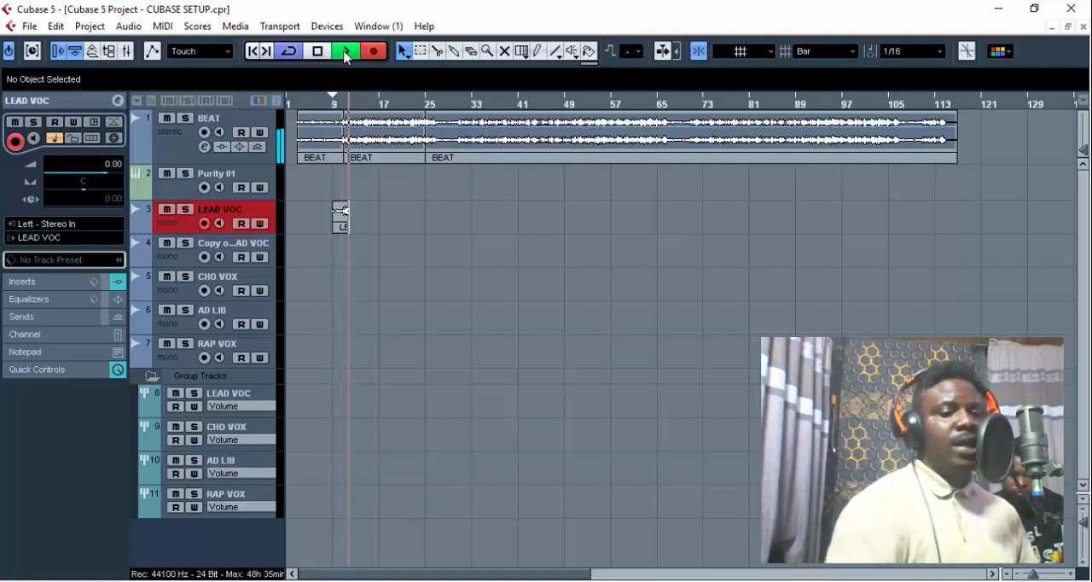
pyautogui.press('h')
pyautogui.press('h')
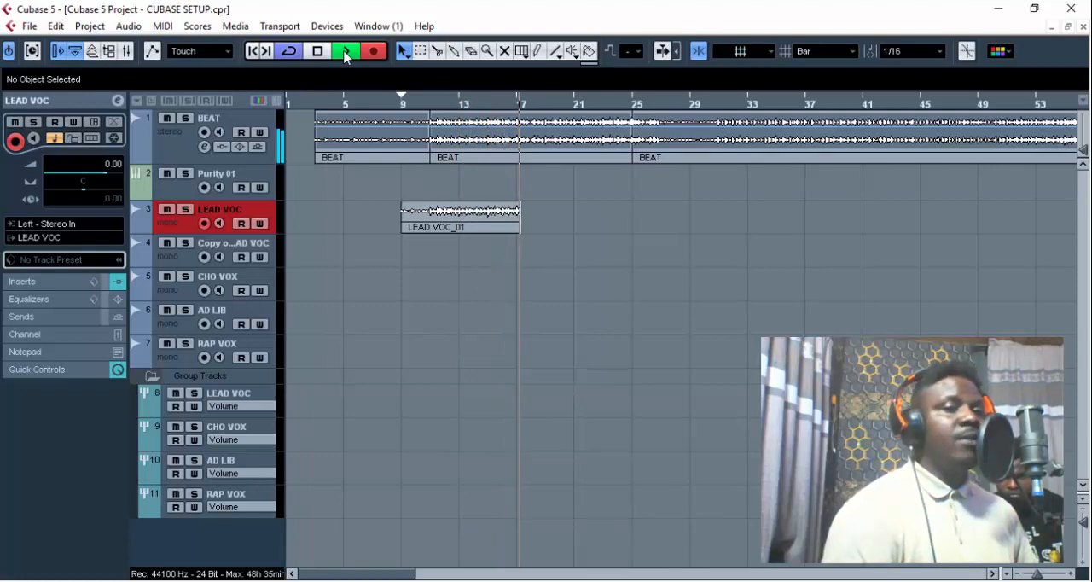
pyautogui.press('space')
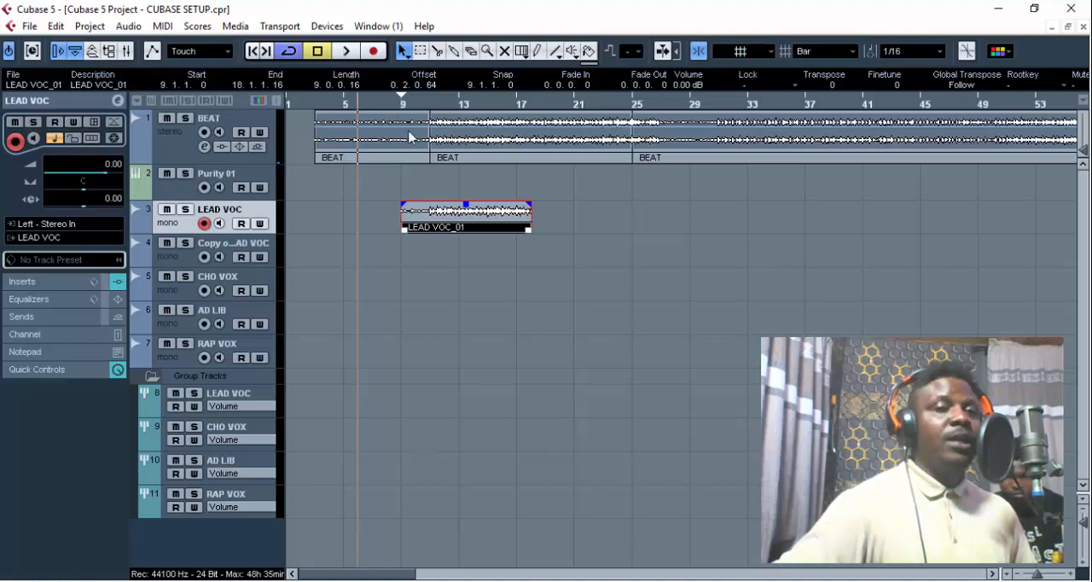
pyautogui.press('Delete')
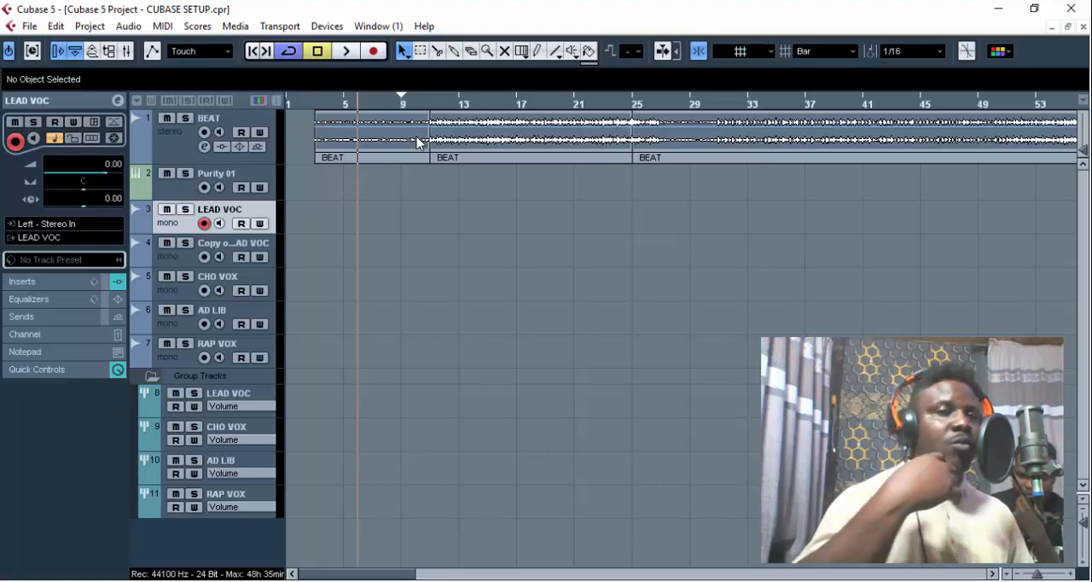
# - Record a new lead vocal take on the LEAD VOC track from bar 9 to about bar 27 over the beat
pyautogui.press('space')
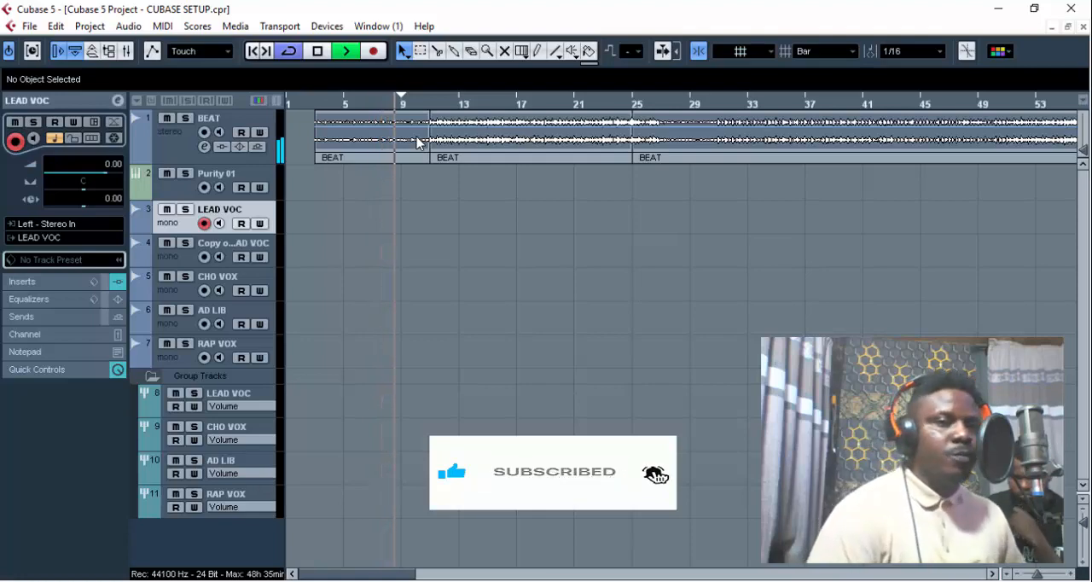
pyautogui.press('KP_Multiply')
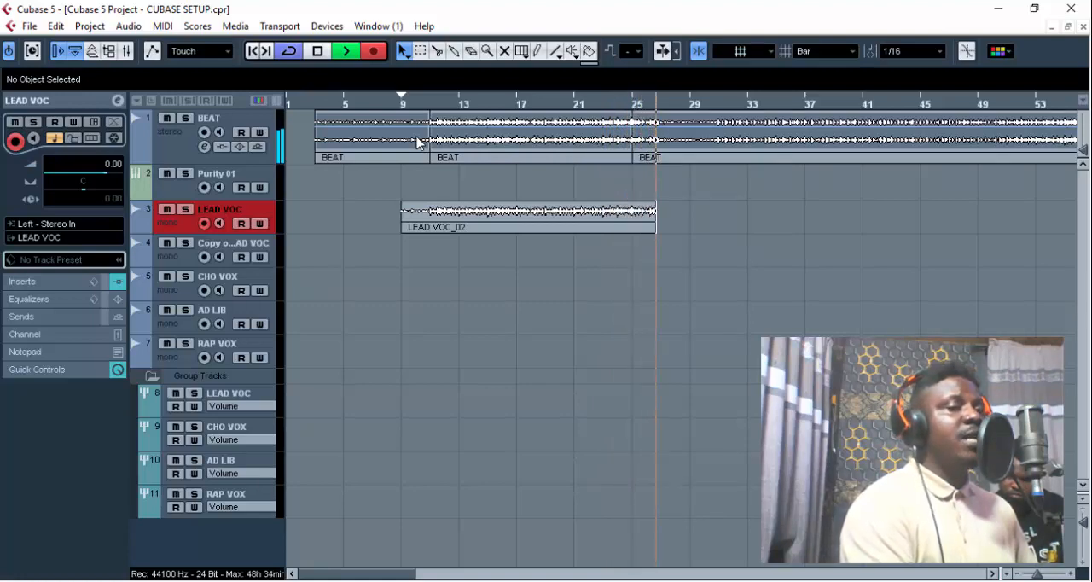
pyautogui.press('space')
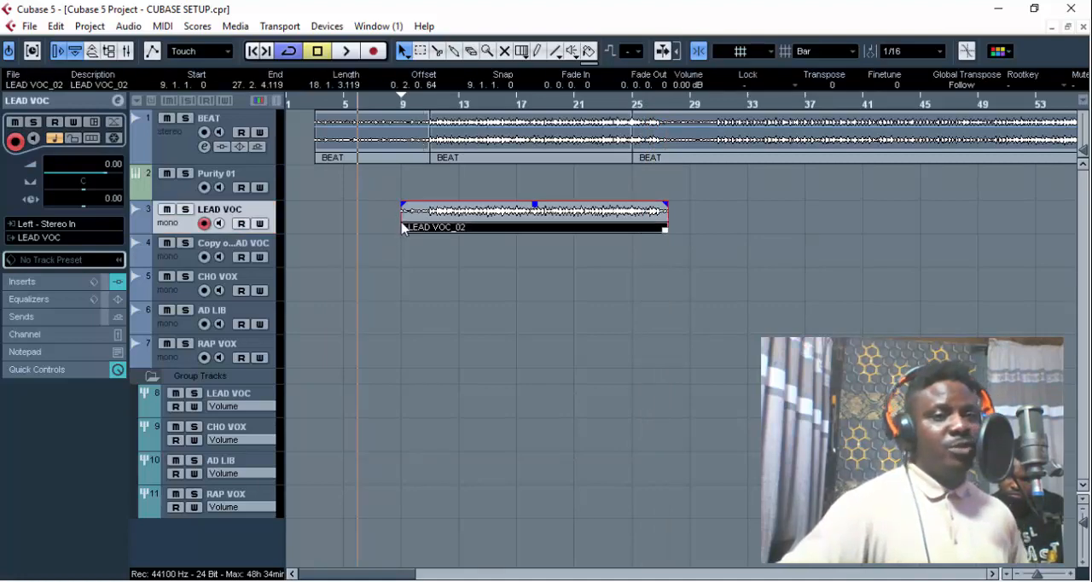
# - With the grid type set to Use Quantize, trim the vocal clip's start to 10.3.1 and place the playback cursor at bar 11
pyautogui.scroll(-2, 815, 55)
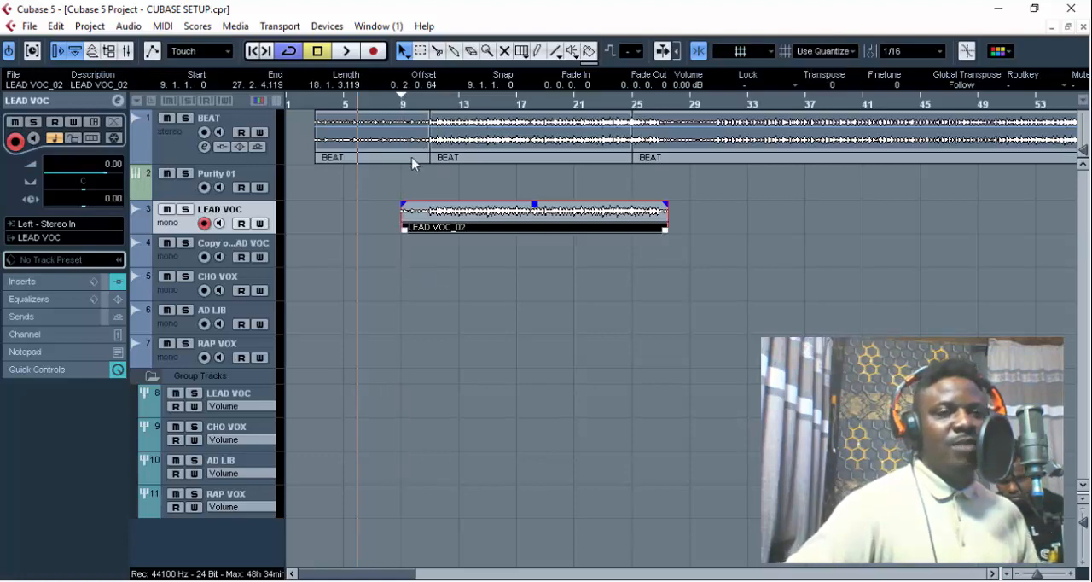
pyautogui.moveTo(404, 238); pyautogui.dragTo(422, 244)
pyautogui.click(433, 106)
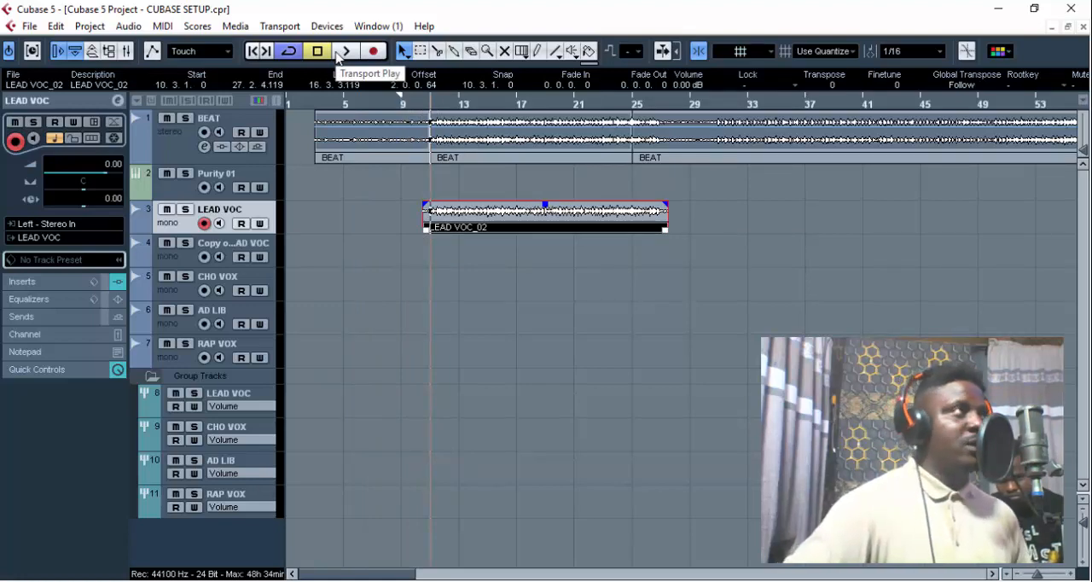
# - Play the lead vocal with the beat while trying clip volumes such as 6, 4 and -2 dB, and return it to 0 dB
pyautogui.click(337, 53)
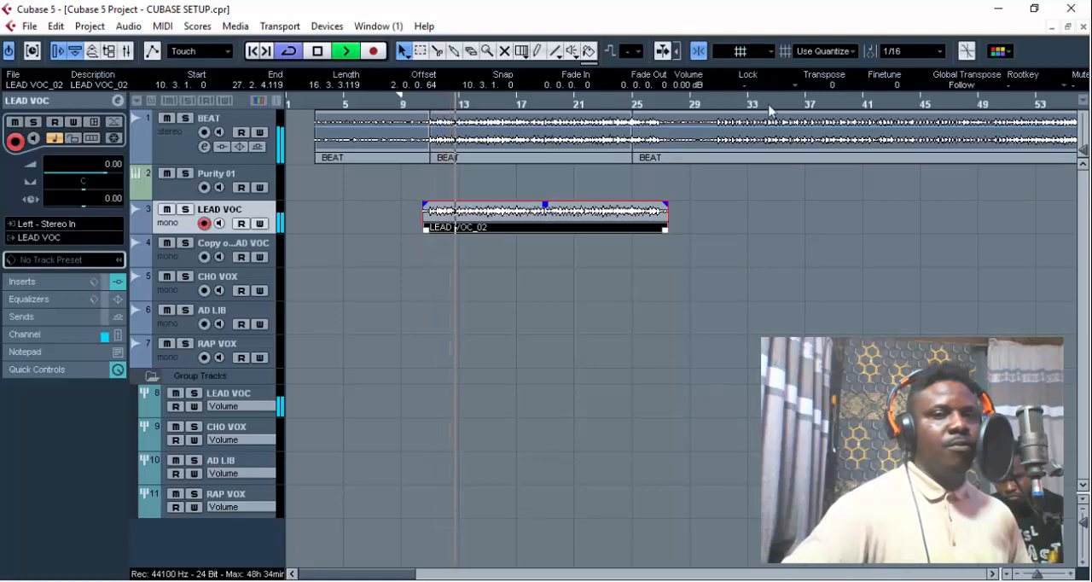
pyautogui.scroll(6, 692, 86)
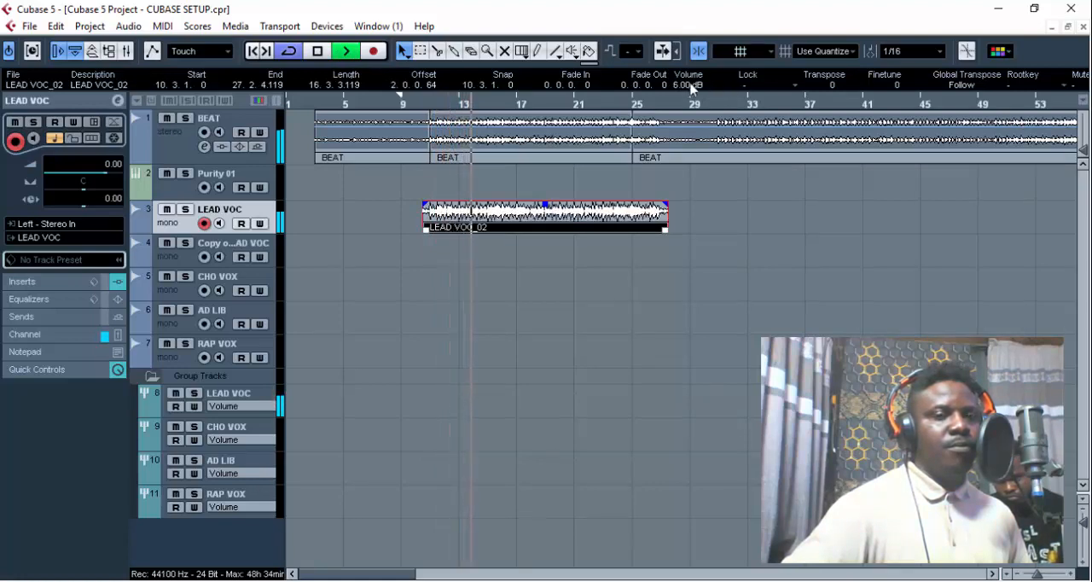
pyautogui.scroll(-2, 691, 85)
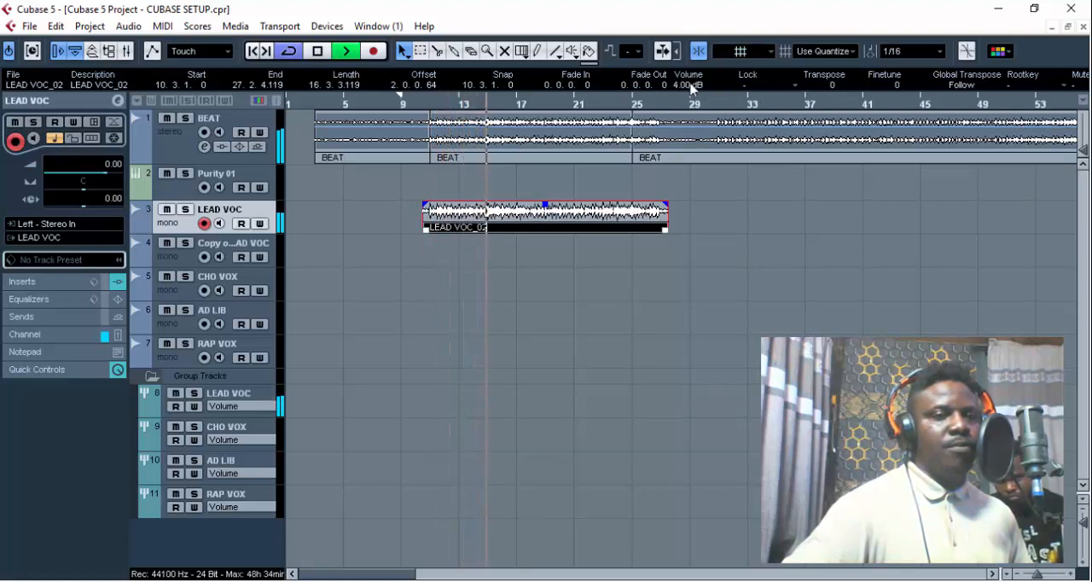
pyautogui.scroll(1, 691, 85)
pyautogui.scroll(-7, 692, 85)
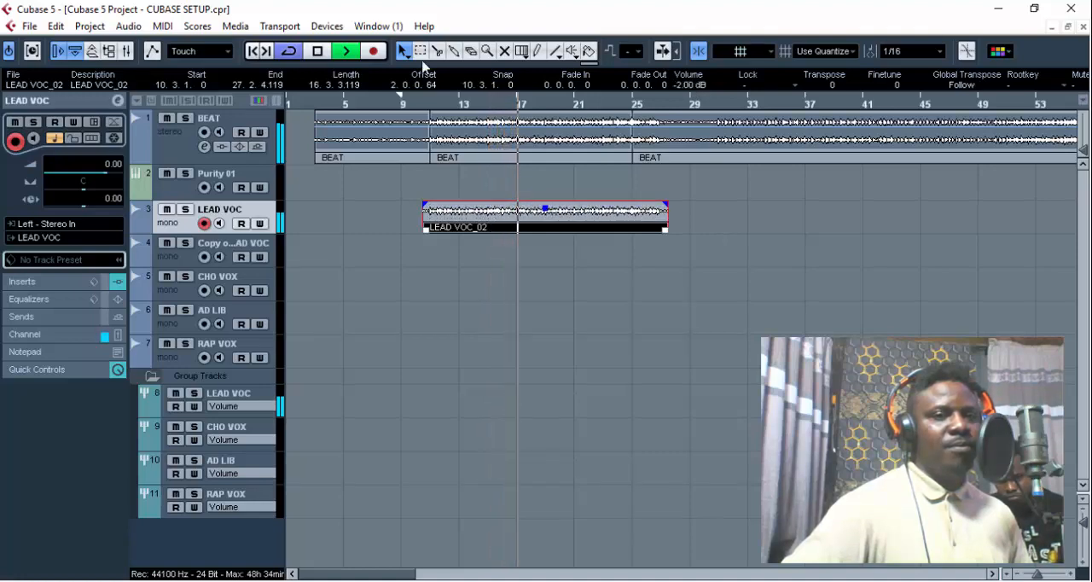
pyautogui.scroll(2, 688, 87)
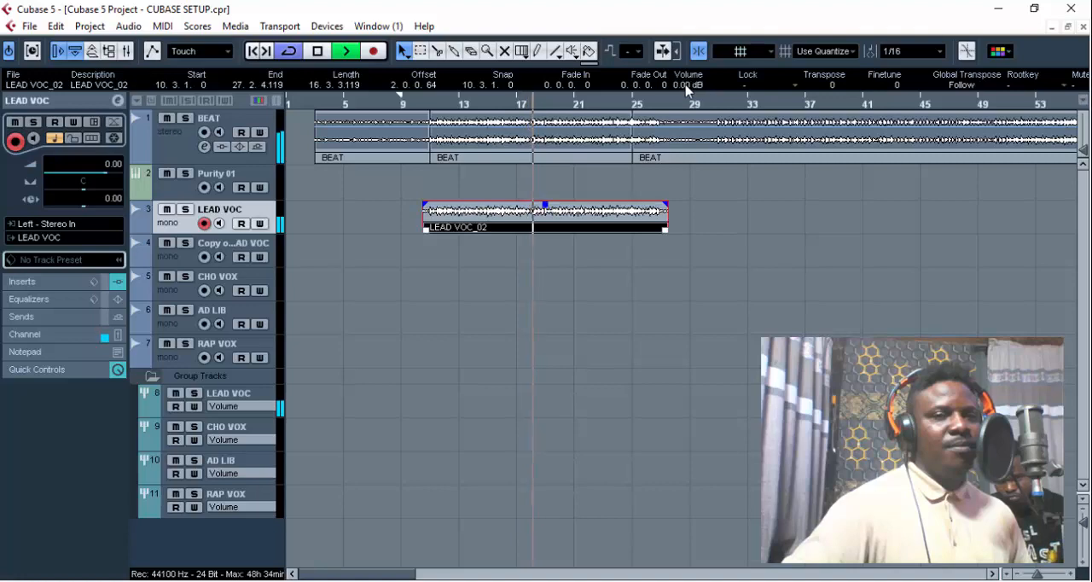
pyautogui.click(328, 51)
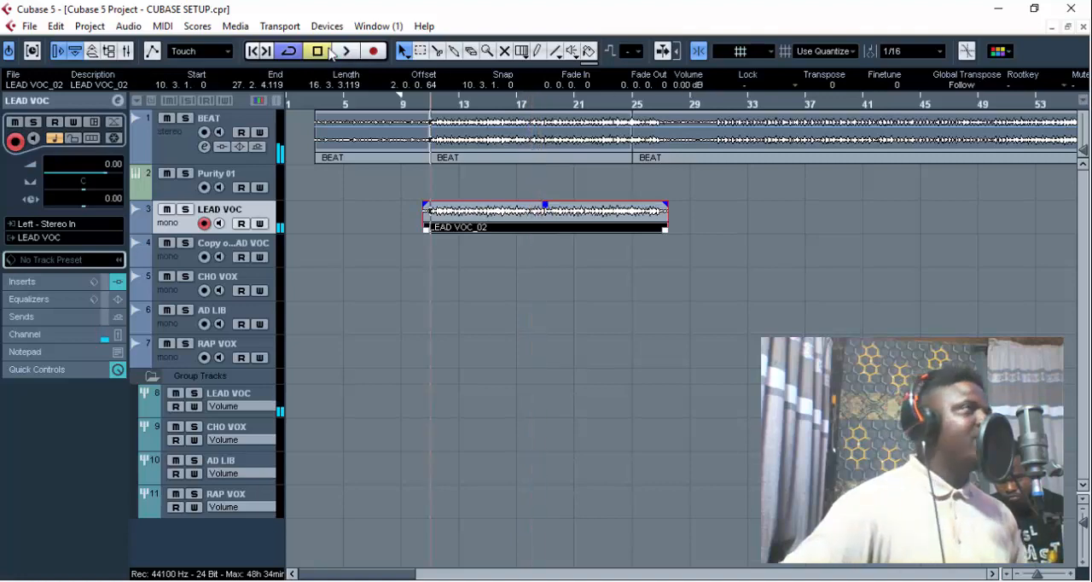
# - Audition the lead vocal with the BEAT track muted, set the clip's volume to 2 dB and trim its end to 27.2.4
pyautogui.click(166, 118)
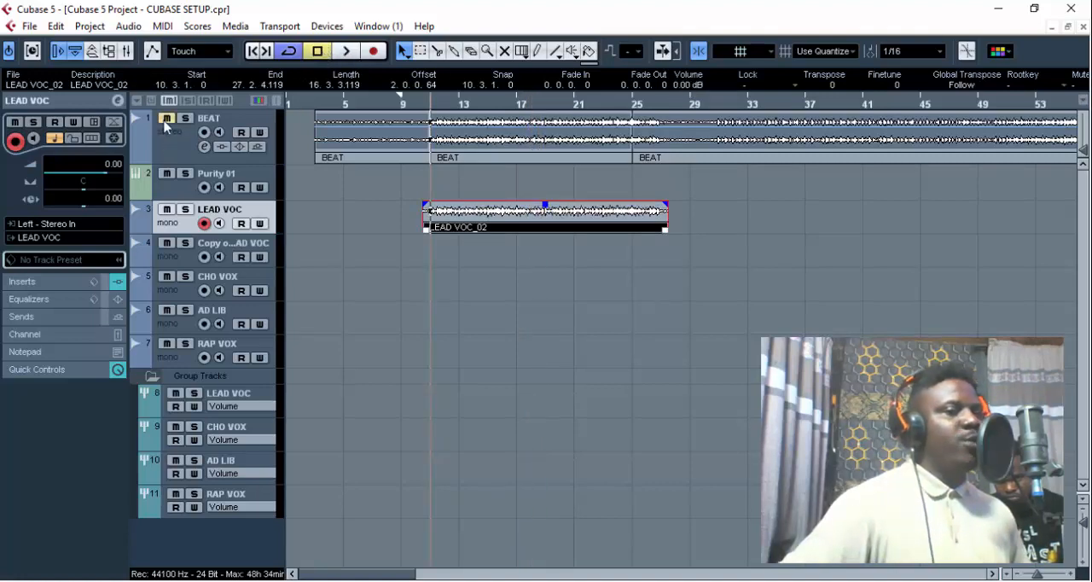
pyautogui.click(347, 55)
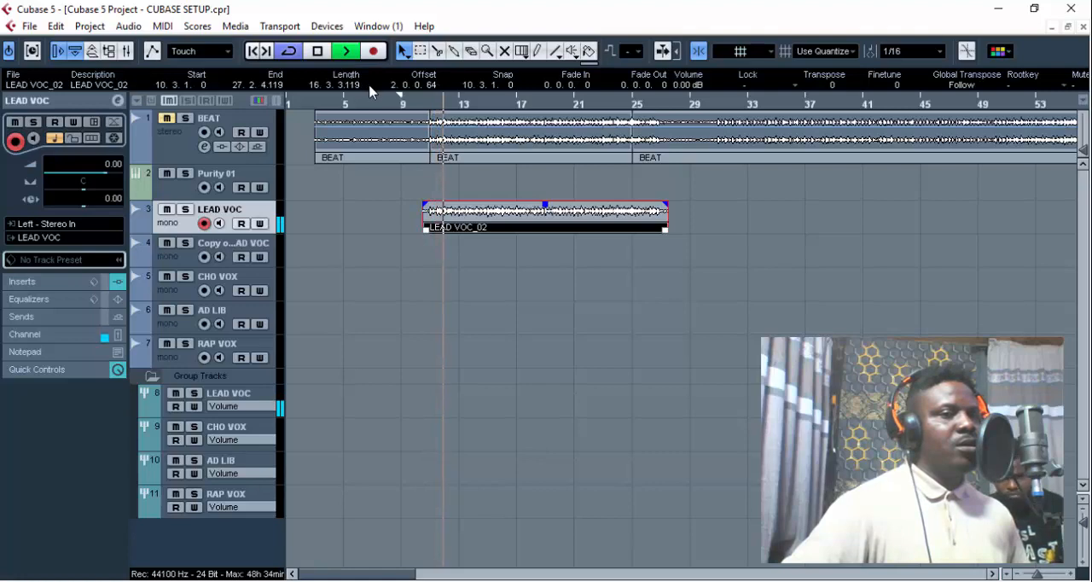
pyautogui.scroll(3, 688, 89)
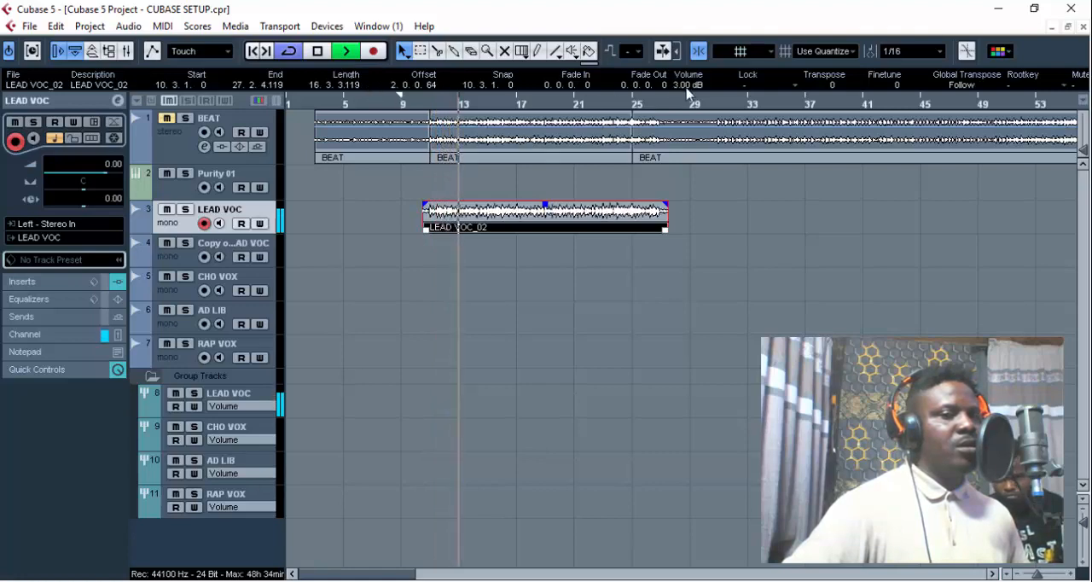
pyautogui.scroll(-1, 688, 89)
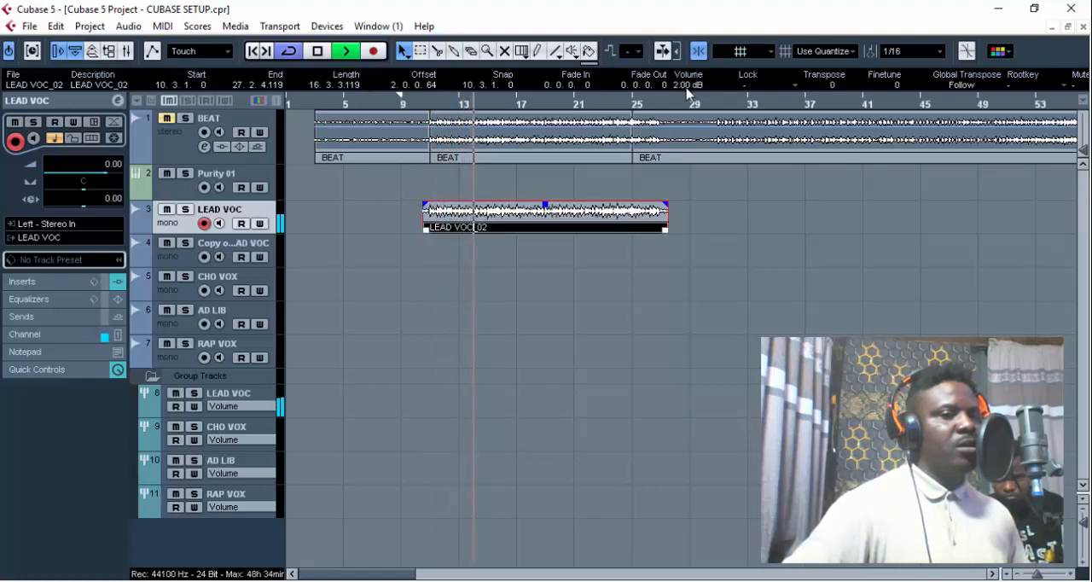
pyautogui.click(321, 53)
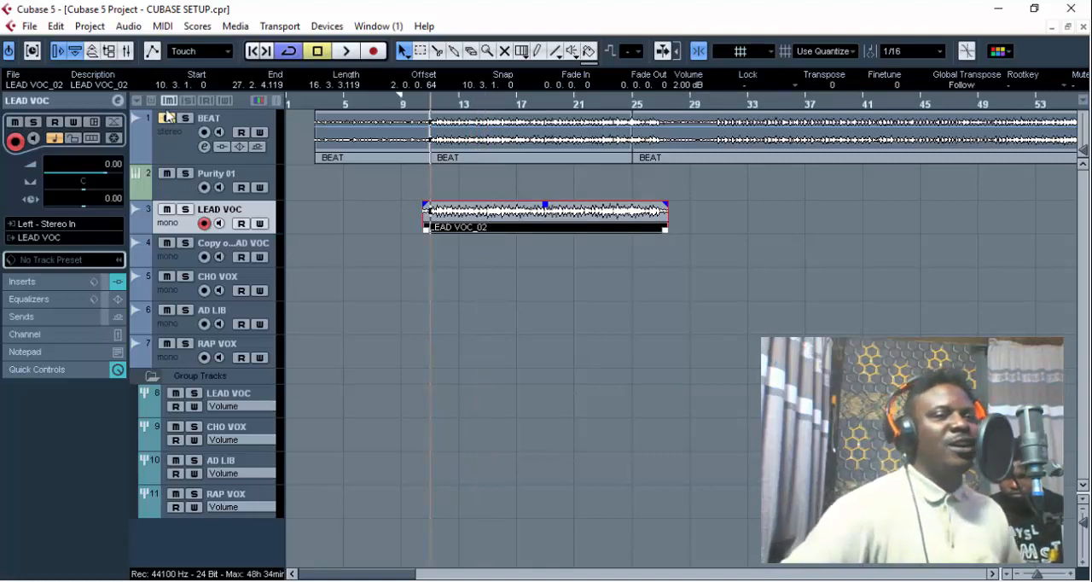
pyautogui.moveTo(667, 230); pyautogui.dragTo(667, 230)
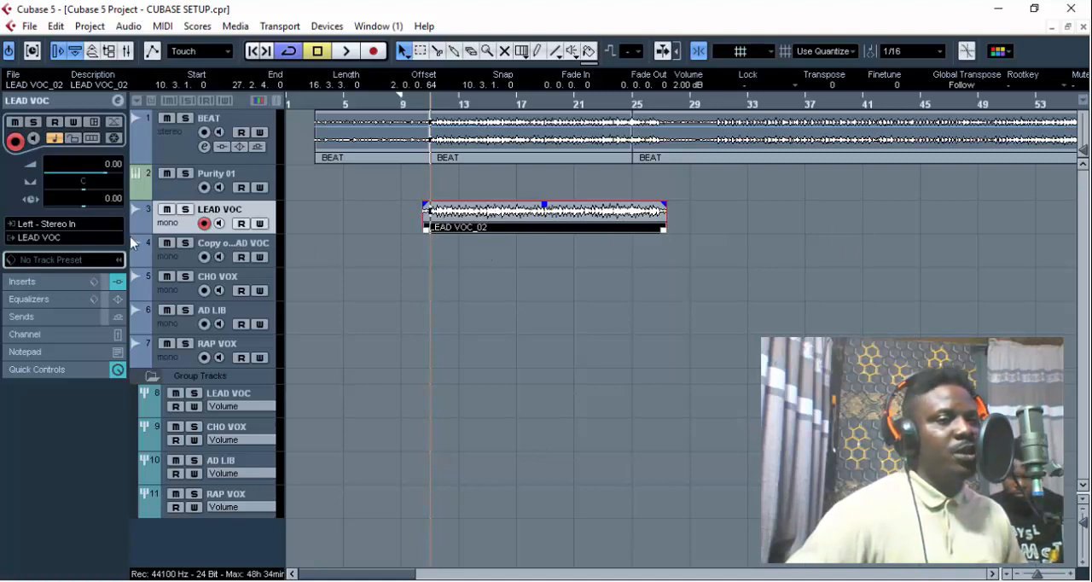
# - Add the Classic Compressor to the second insert slot of the LEAD VOC track and play the vocal through it
pyautogui.click(118, 283)
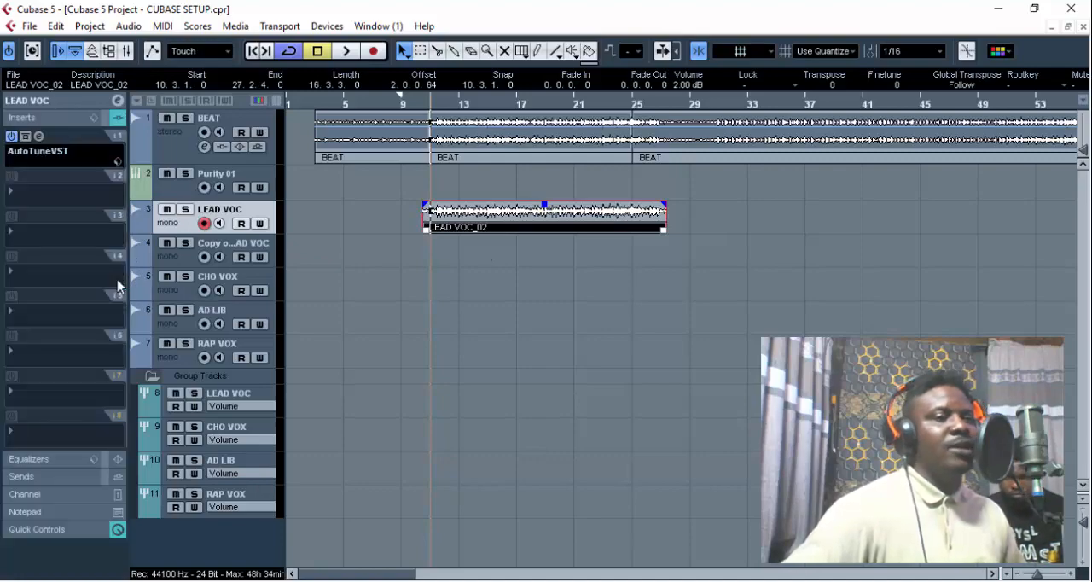
pyautogui.click(45, 199)
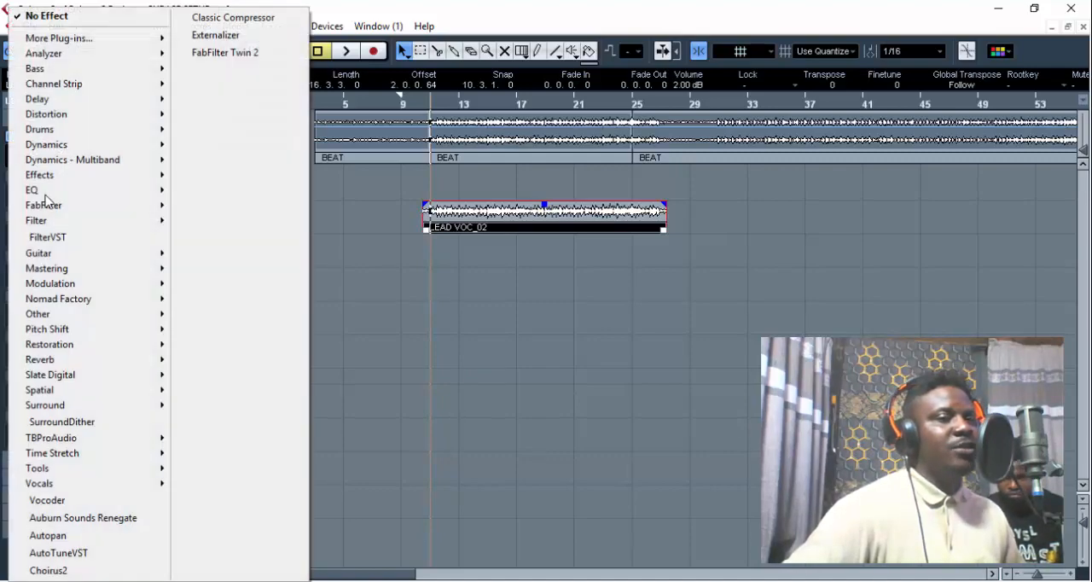
pyautogui.click(231, 17)
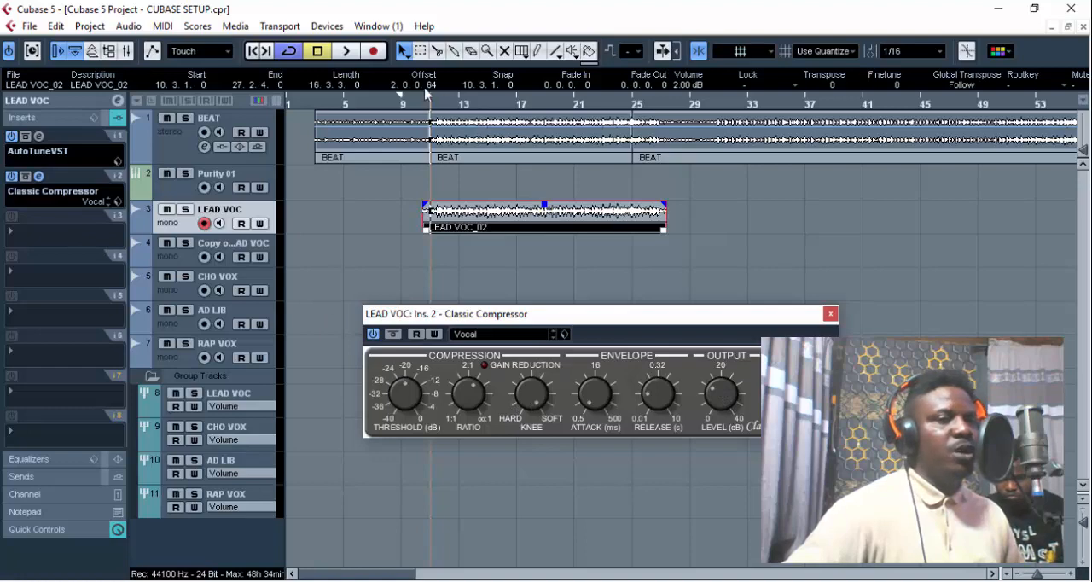
pyautogui.click(347, 53)
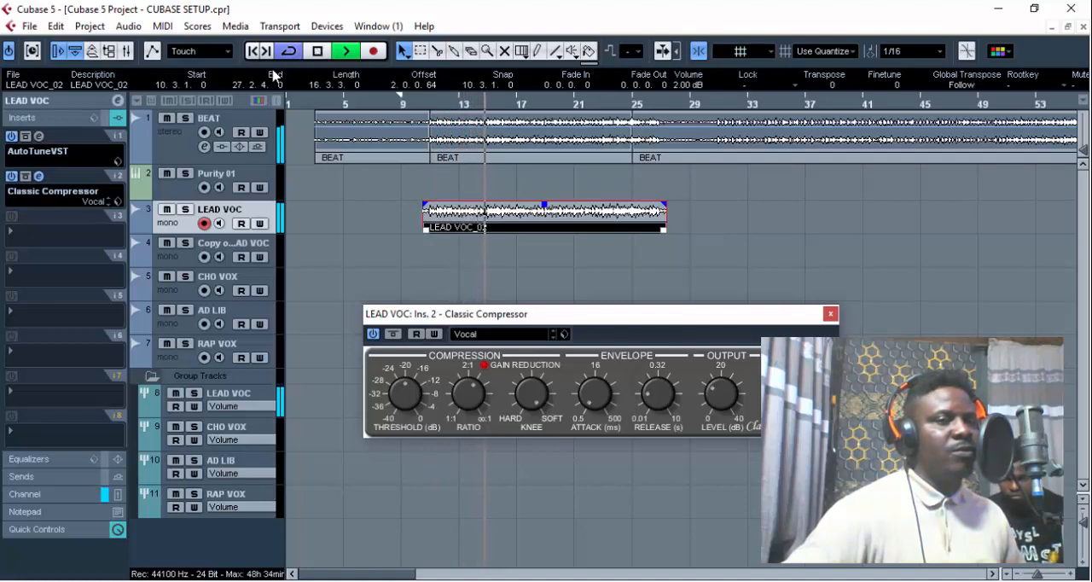
pyautogui.click(86, 101)
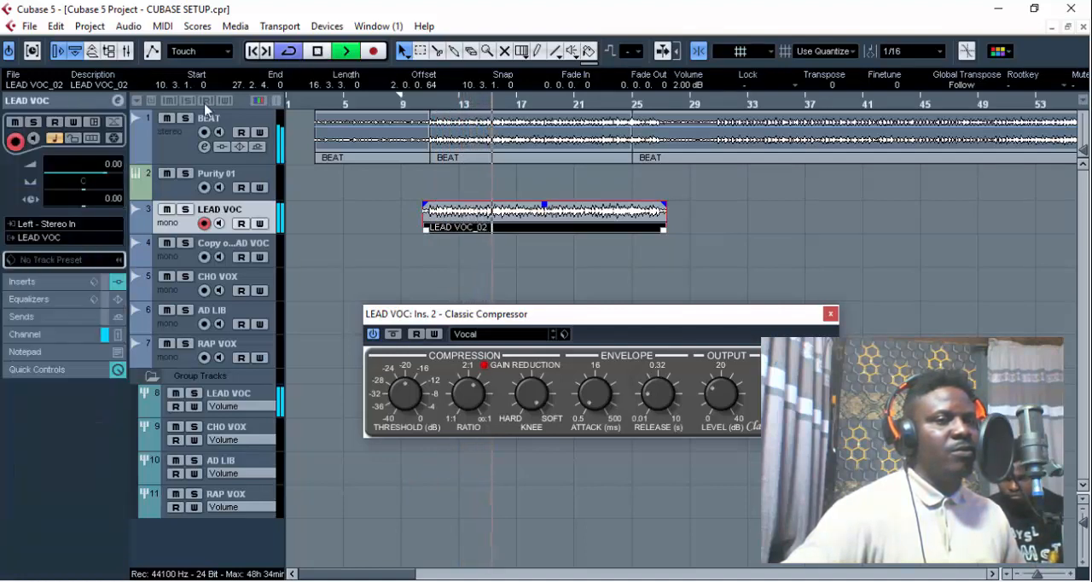
pyautogui.click(319, 54)
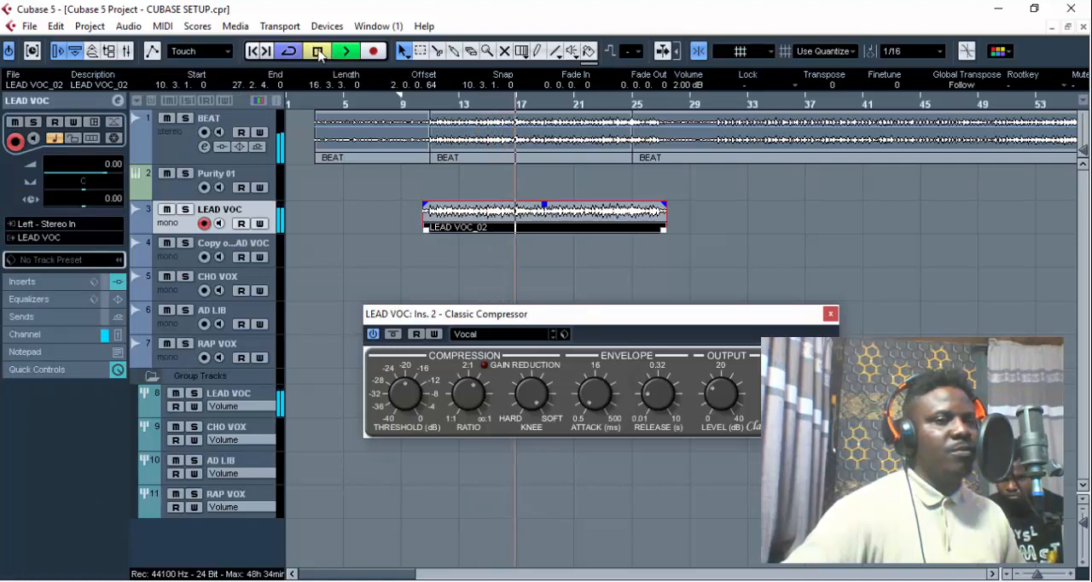
# - Mute the LEAD VOC_02 clip with the Mute tool, close the compressor window and switch back to the selection tool
pyautogui.rightClick(571, 199)
pyautogui.click(579, 211)
pyautogui.click(578, 217)
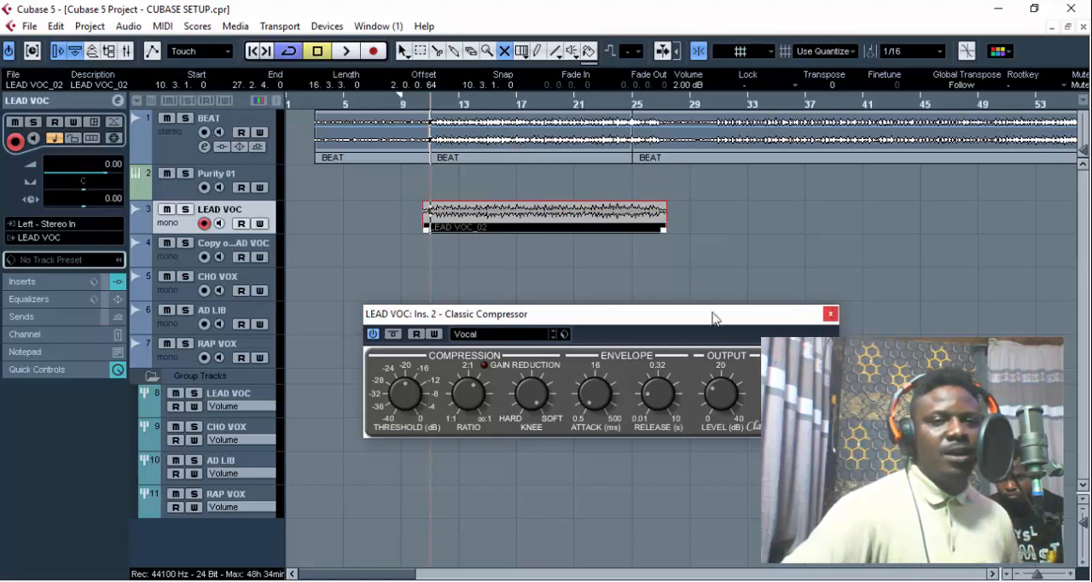
pyautogui.click(832, 314)
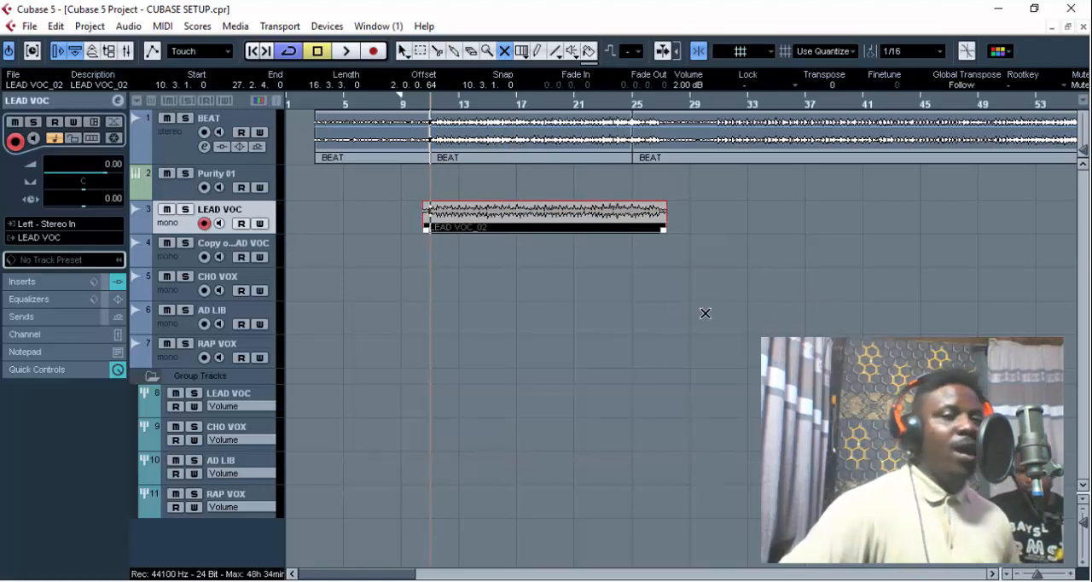
pyautogui.press('1')
pyautogui.click(525, 321)
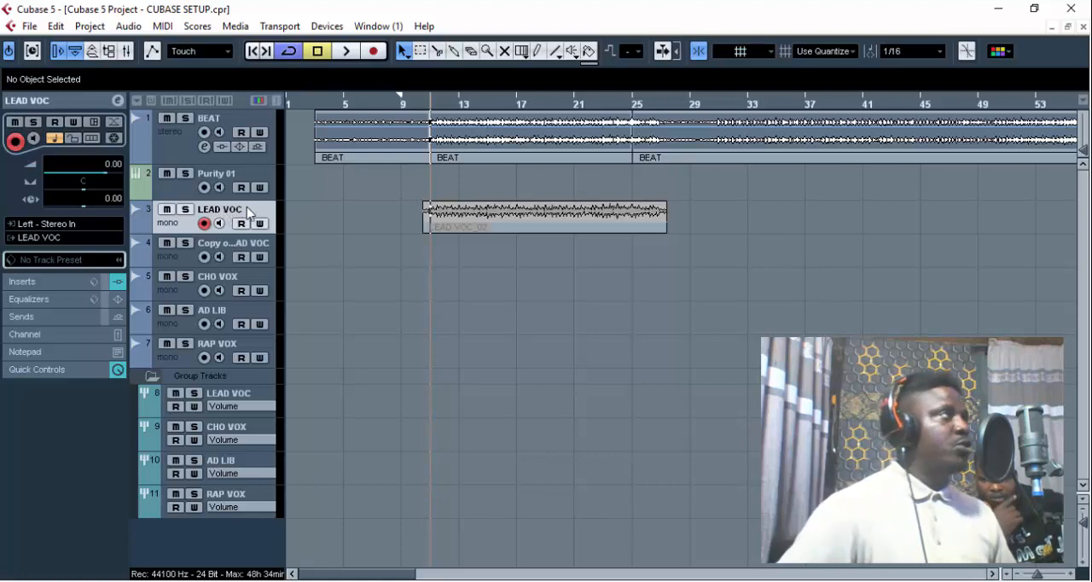
# - Check that the LEAD VOC audio track's output is assigned to the LEAD VOC group
pyautogui.click(243, 398)
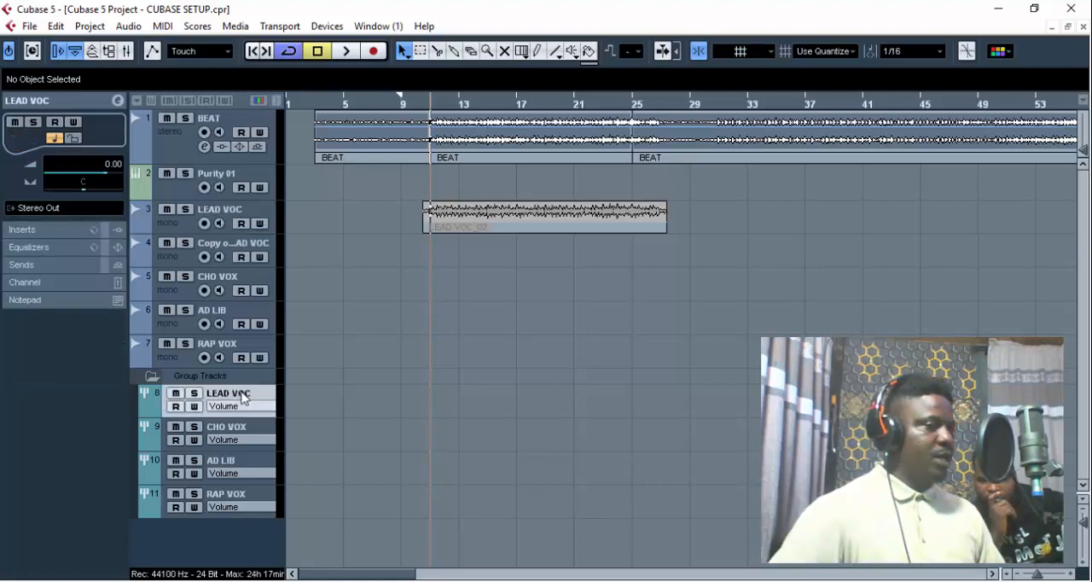
pyautogui.click(243, 215)
pyautogui.click(61, 238)
pyautogui.moveTo(79, 341)
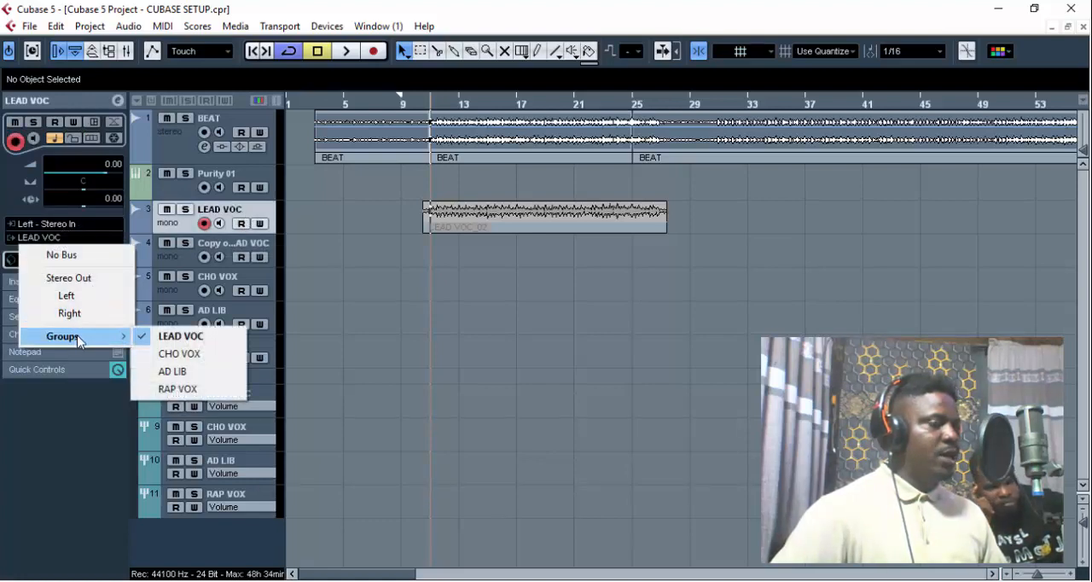
pyautogui.click(189, 342)
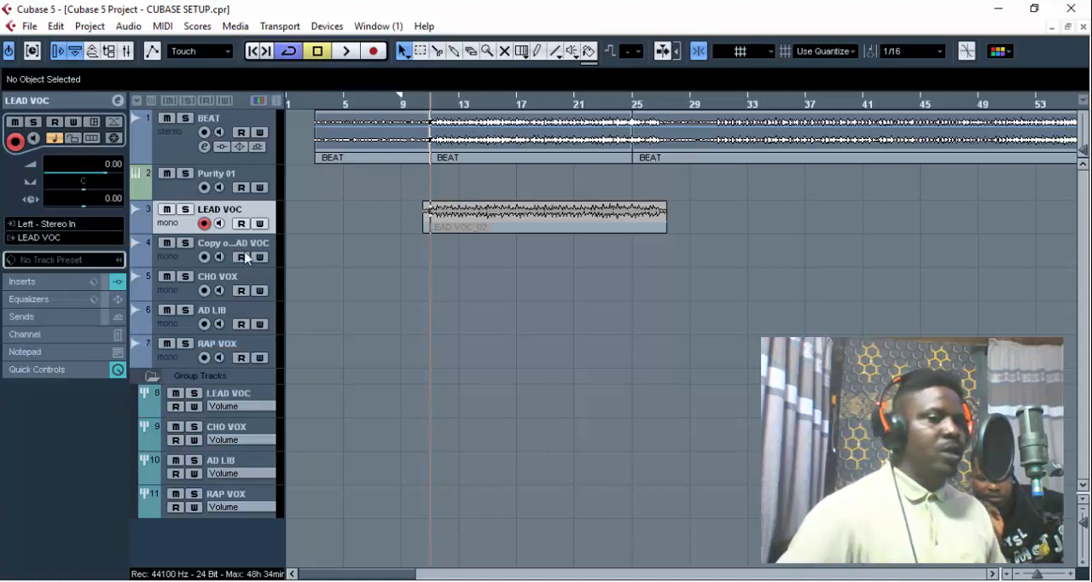
# - Check that CHO VOX is assigned to the CHO VOX group and AD LIB to the AD LIB group
pyautogui.click(231, 283)
pyautogui.click(86, 239)
pyautogui.moveTo(117, 342)
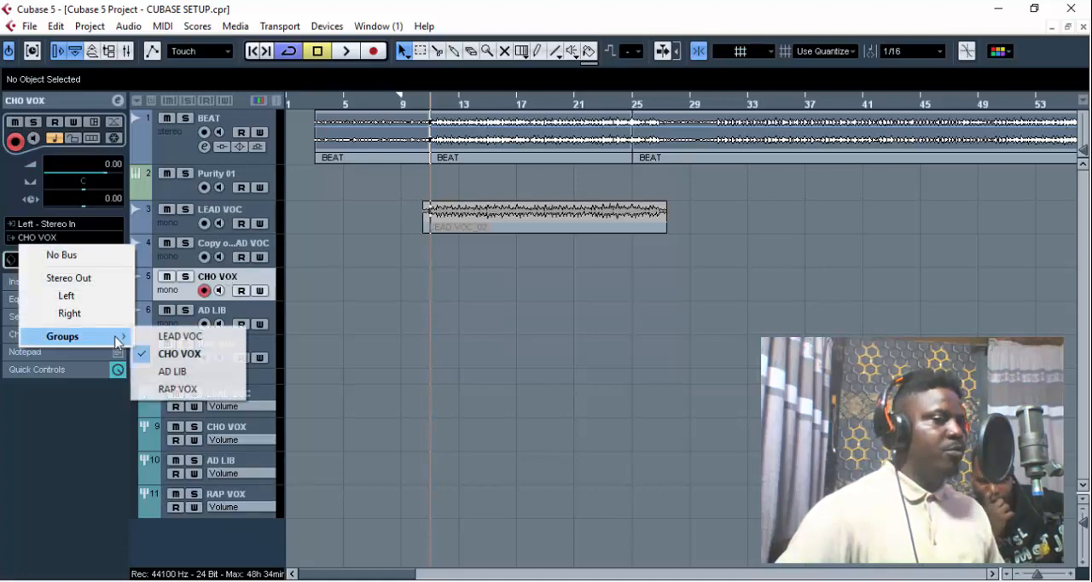
pyautogui.click(203, 355)
pyautogui.click(227, 321)
pyautogui.click(38, 238)
pyautogui.moveTo(121, 339)
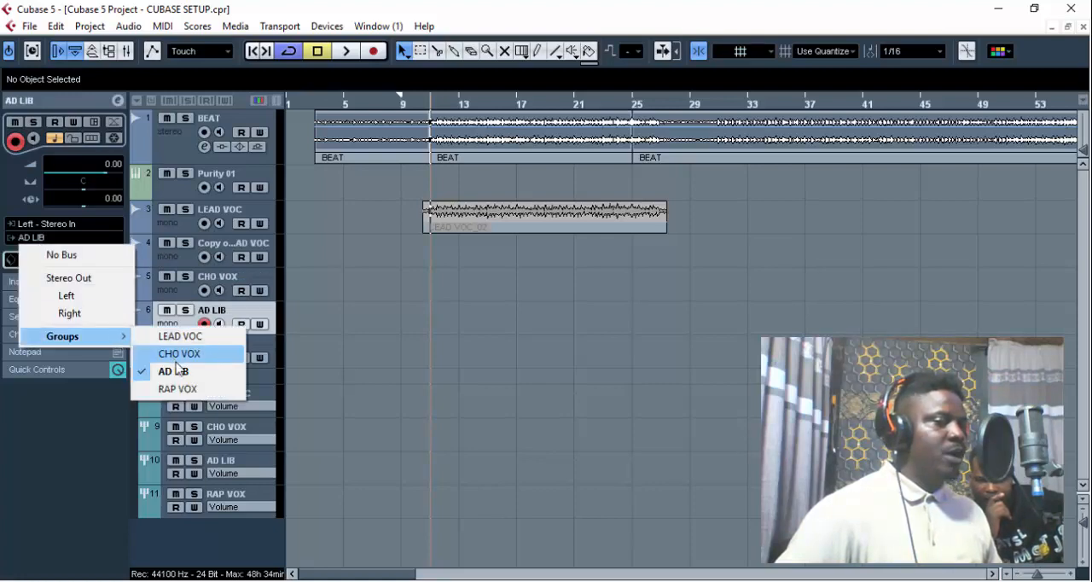
pyautogui.click(177, 372)
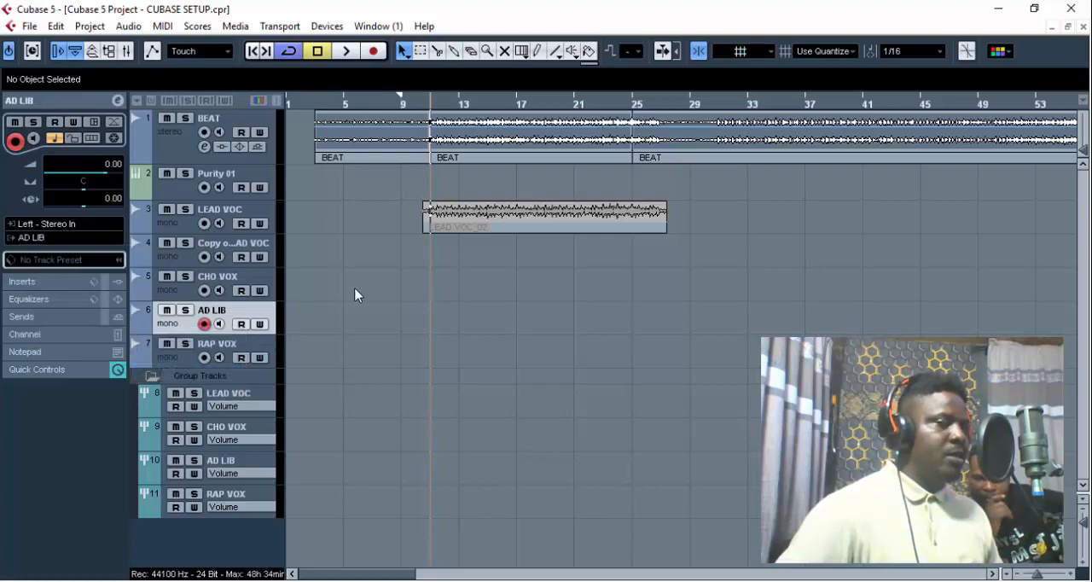